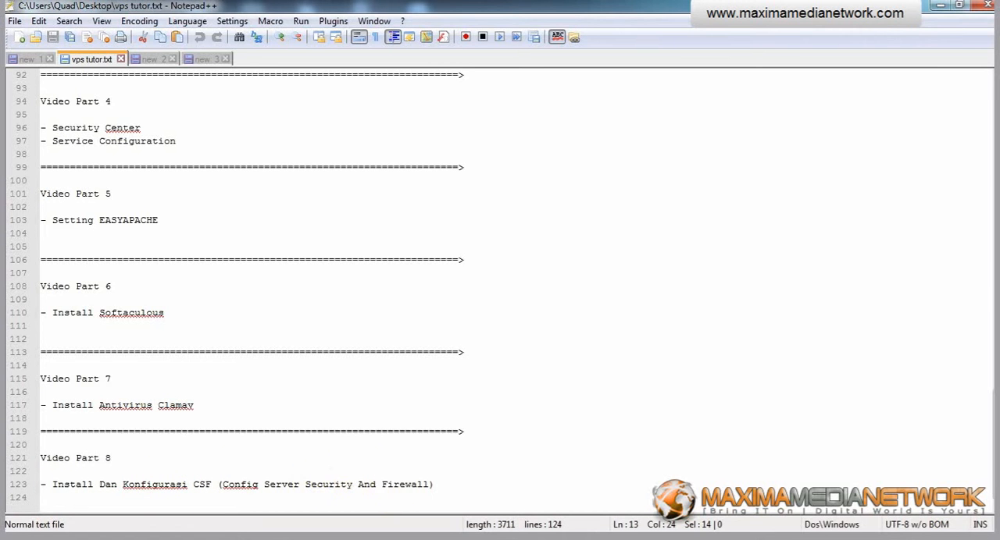
Switch to PuTTY and start an SSH connection to the main IP from the notes, 185.117.72.119, on port 2015.
left_click(266, 538)
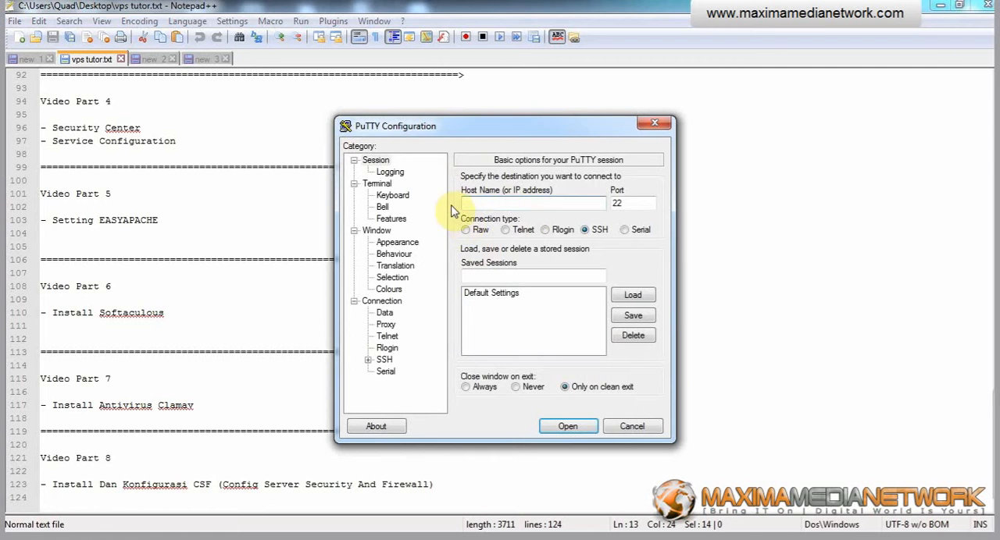
key("alt+Tab")
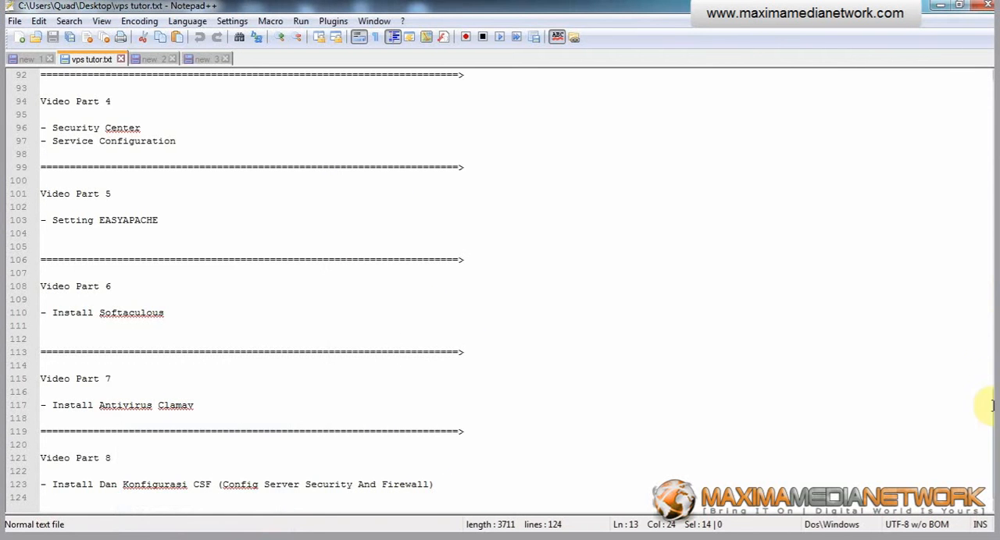
scroll(990, 409, "up", 1)
left_click_drag(990, 409, 990, 113)
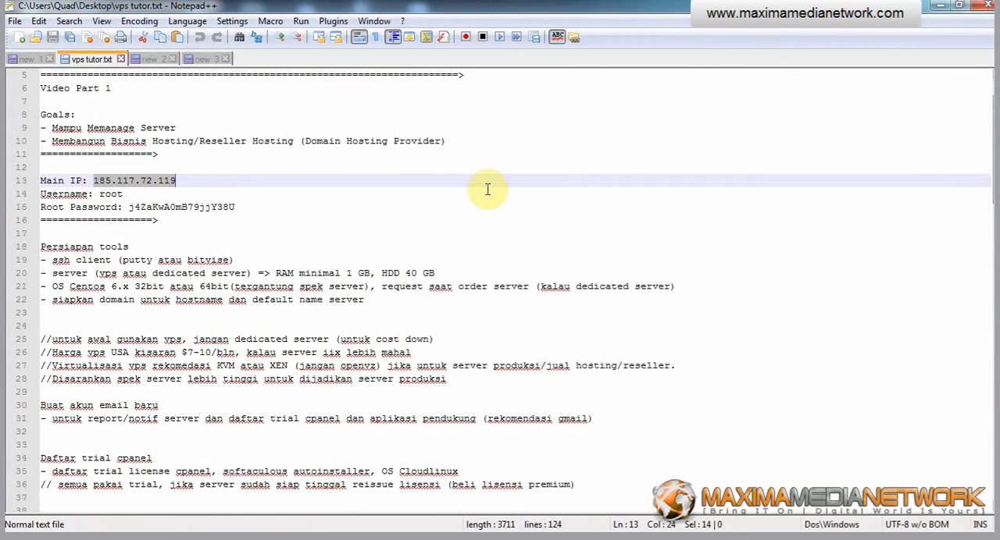
key("alt+Tab")
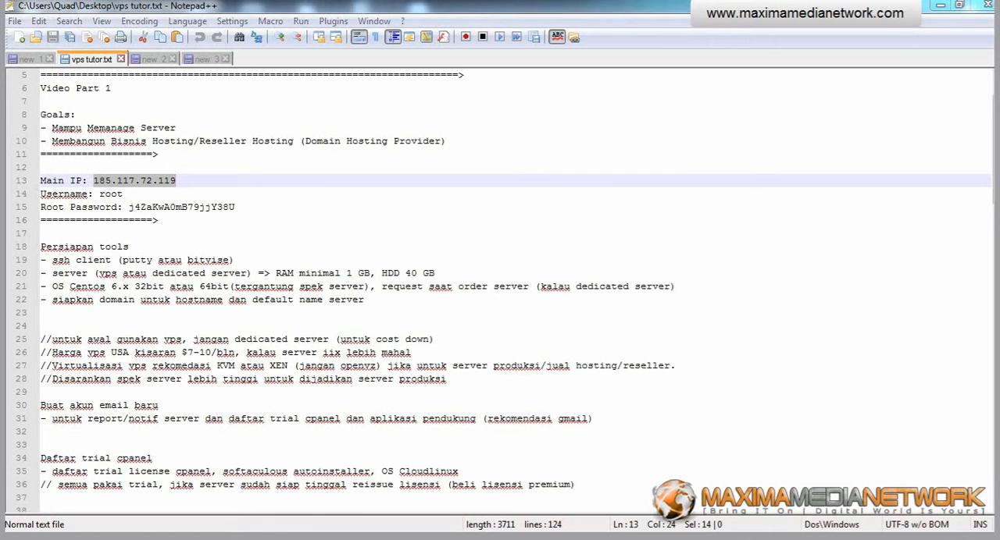
type("185.117.72.119")
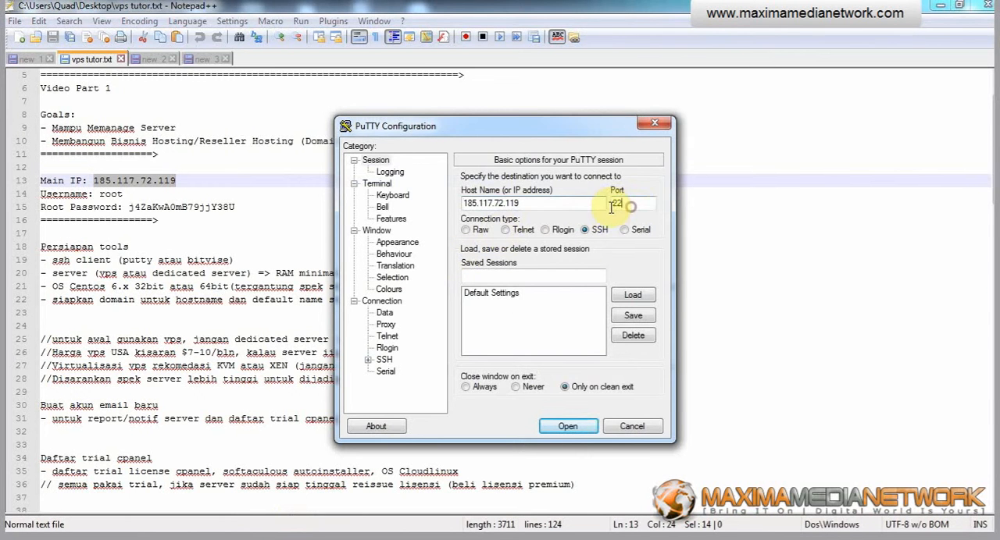
left_click_drag(624, 204, 608, 205)
type("2")
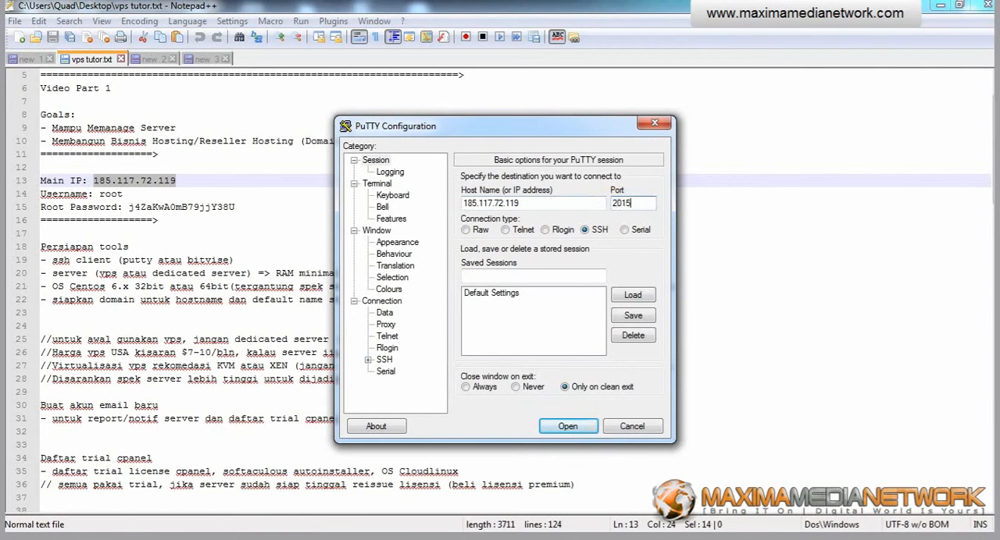
key("Return")
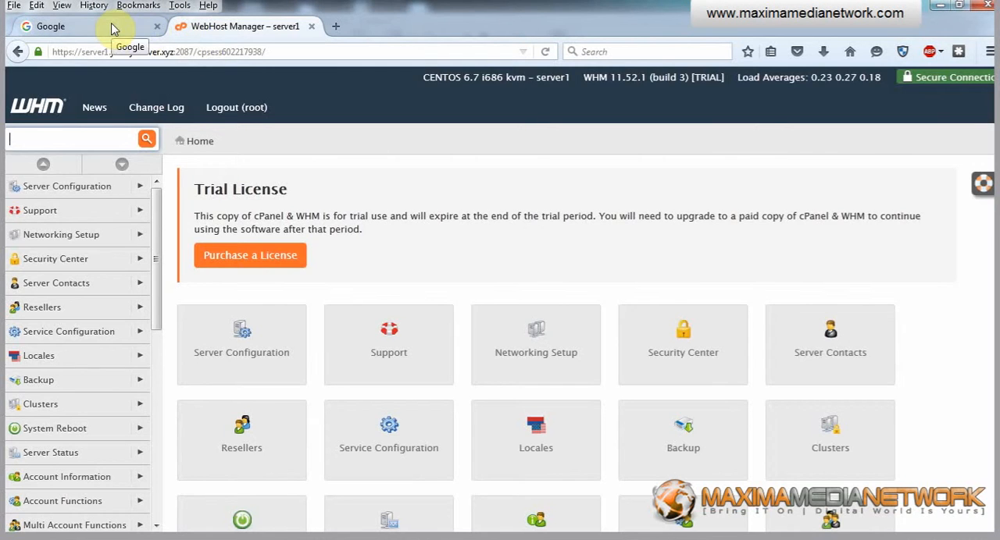
Switch to Firefox and search Google for "config server firewall".
left_click(110, 29)
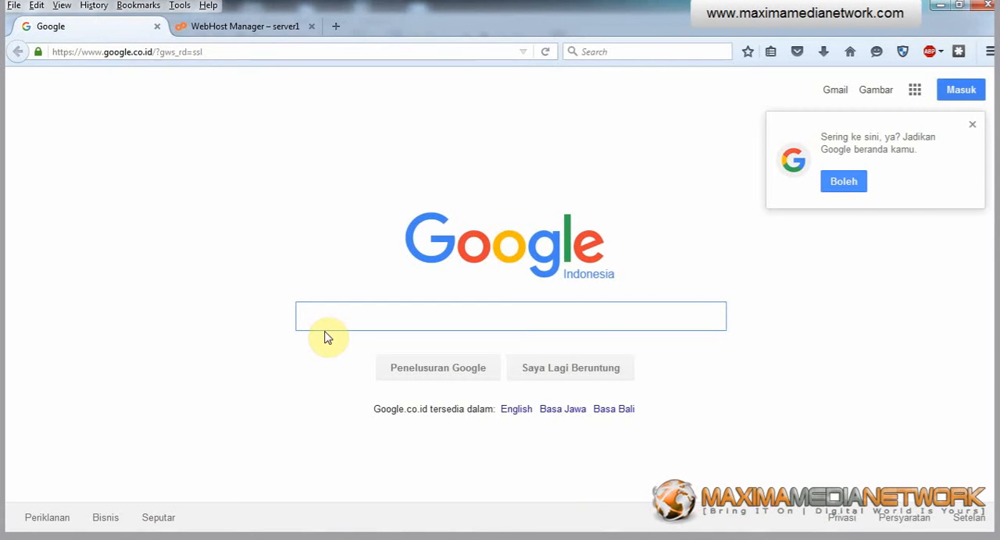
type("csf")
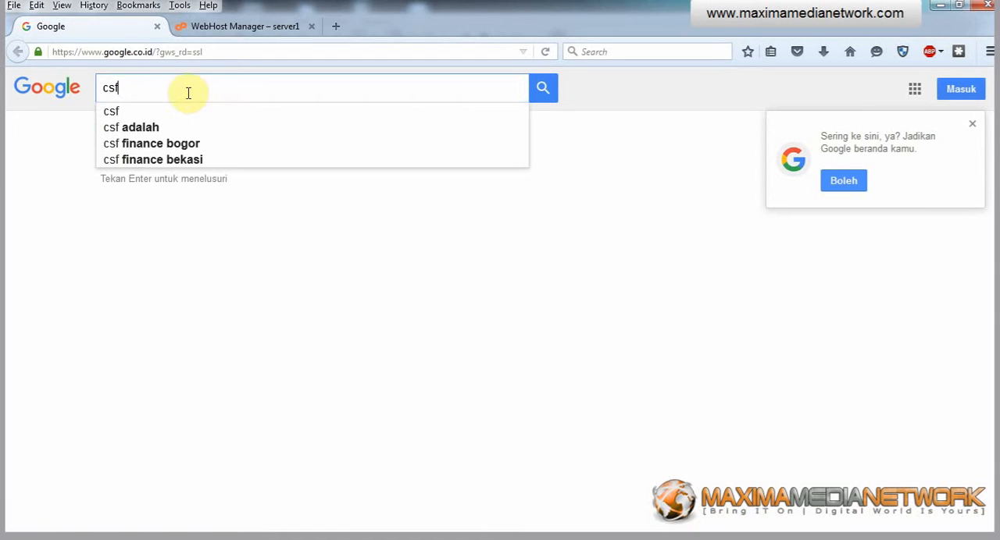
left_click_drag(154, 85, 83, 89)
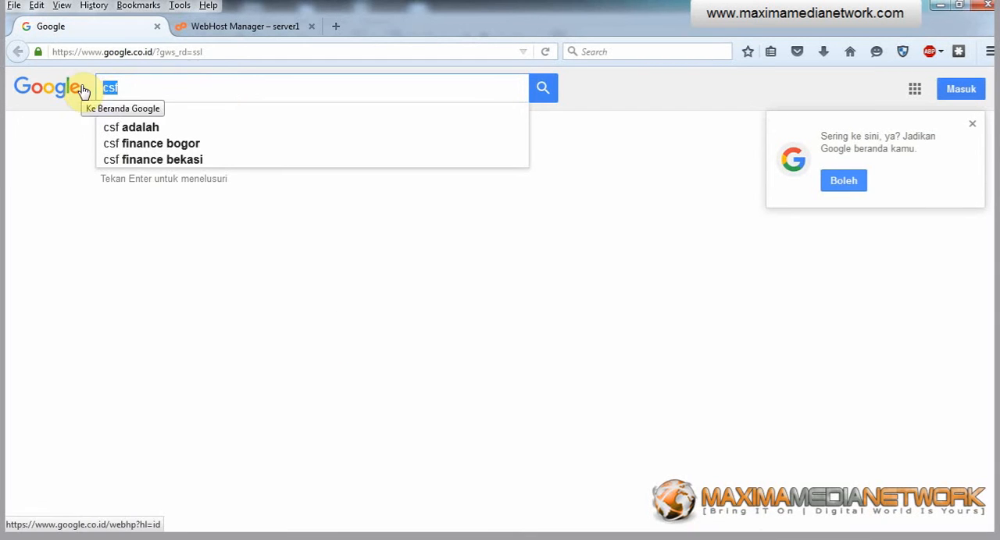
type("config server")
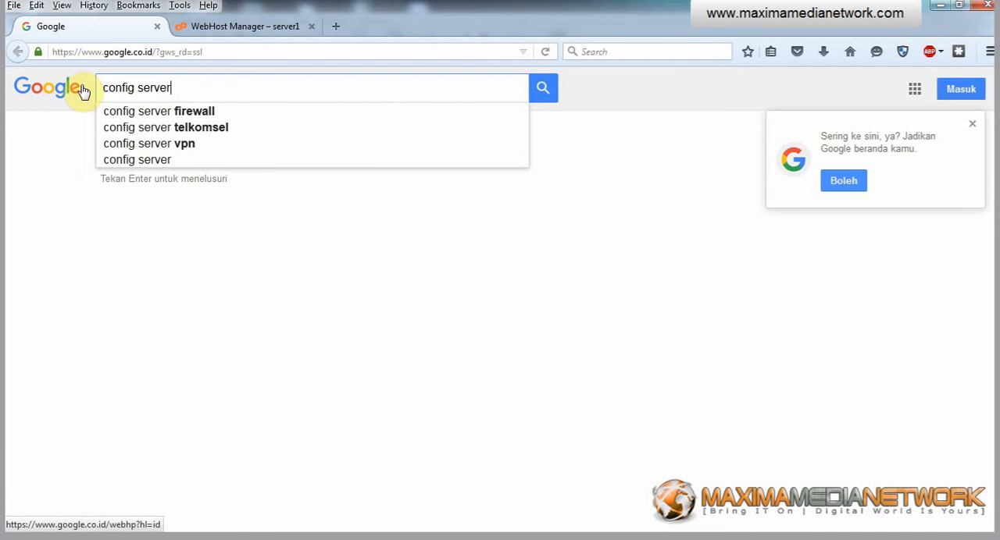
key("Down")
key("Return")
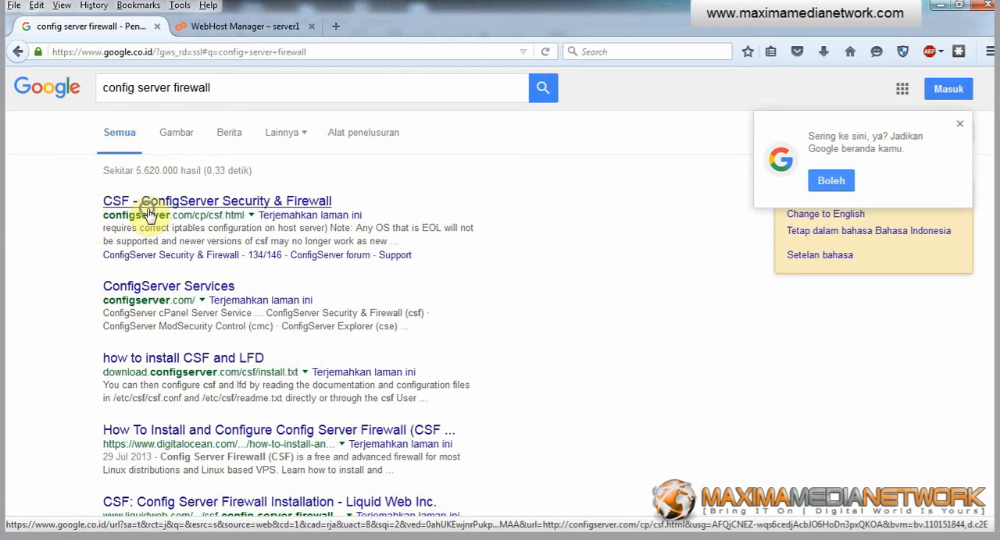
Open the "CSF - ConfigServer Security & Firewall" search result in a new browser tab and switch to it.
right_click(148, 215)
left_click(183, 224)
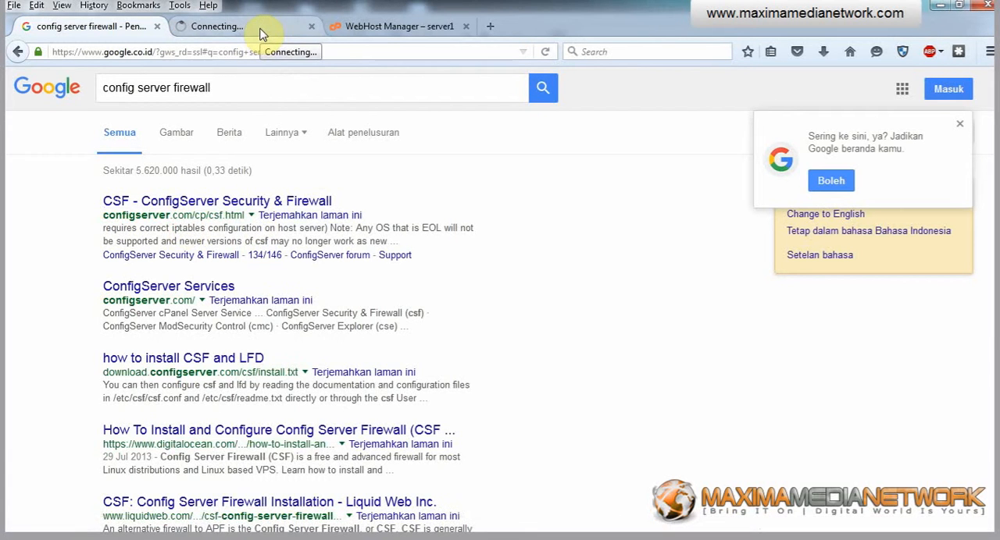
left_click(261, 34)
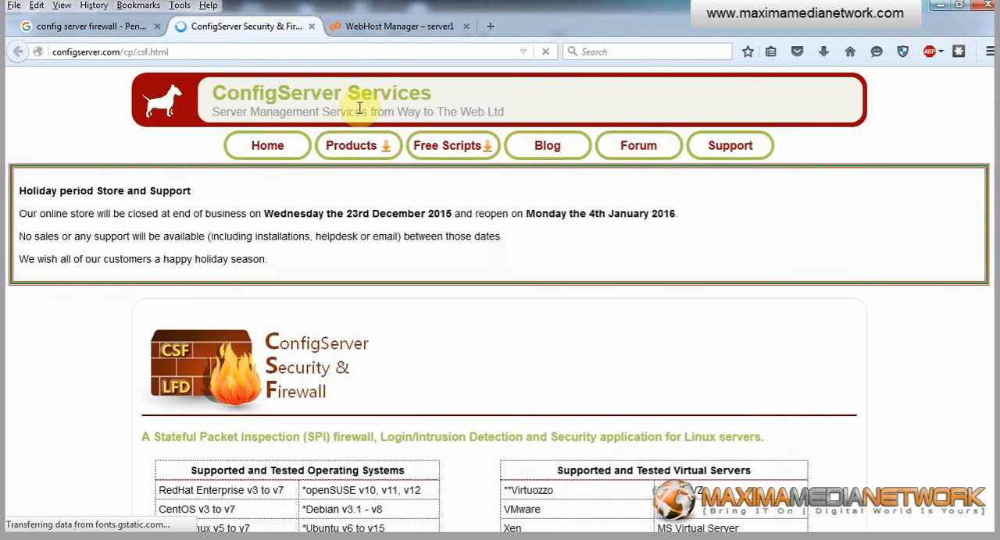
Open the install.txt document from the page's Documentation section in a new browser tab and view it.
scroll(360, 108, "down", 20)
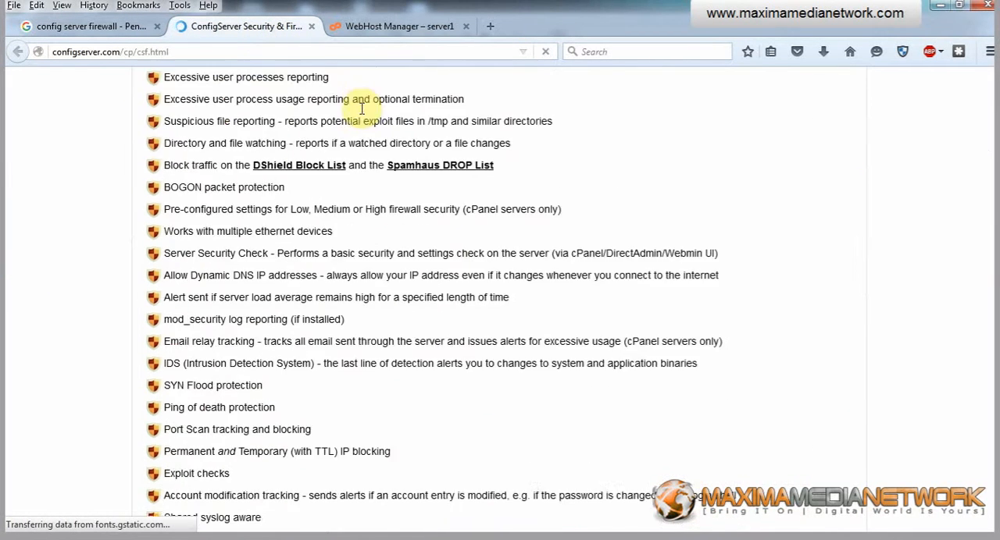
scroll(360, 108, "down", 15)
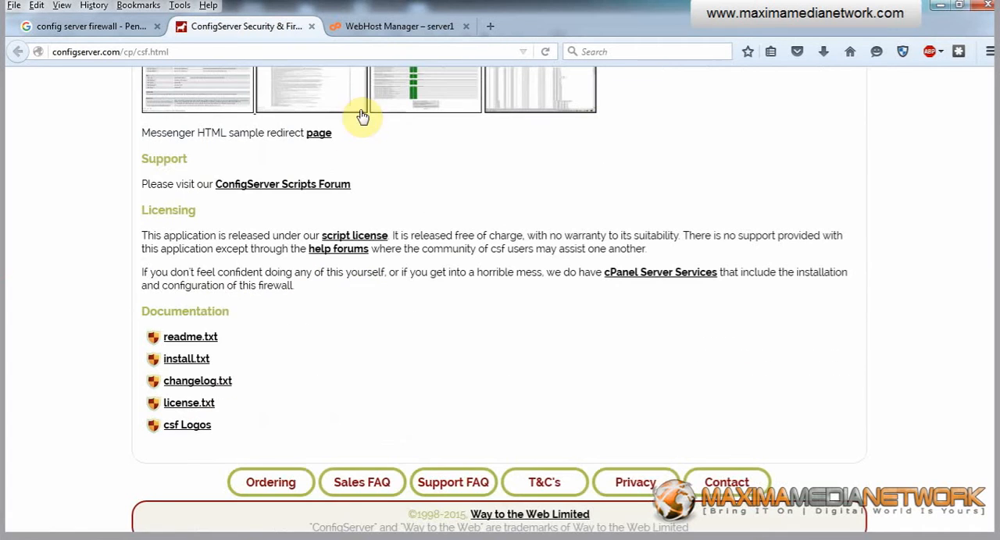
right_click(185, 361)
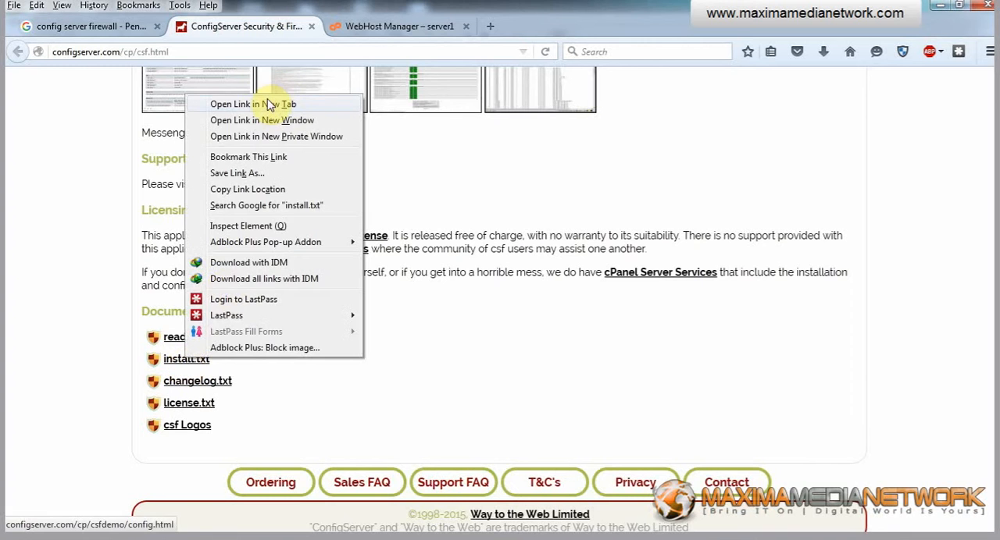
left_click(260, 106)
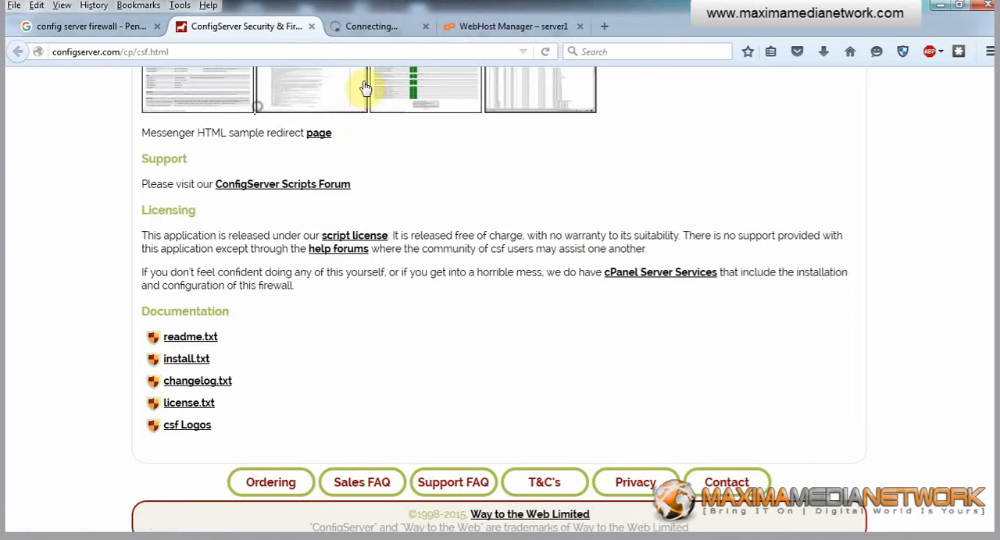
left_click(371, 29)
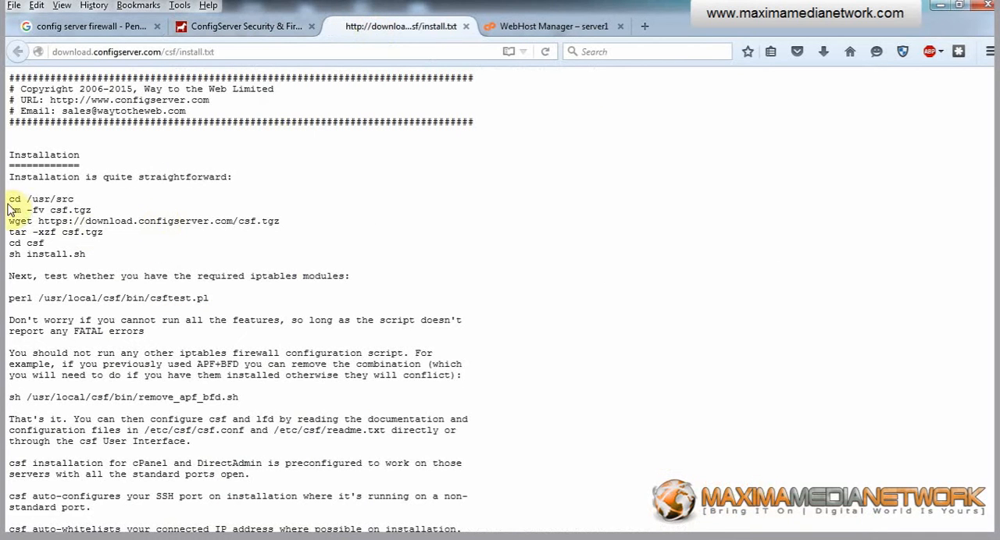
Copy the installation commands from "cd /usr/src" through "sh install.sh" and run them in the PuTTY session.
left_click_drag(12, 199, 96, 255)
key("ctrl+c")
left_click(68, 194)
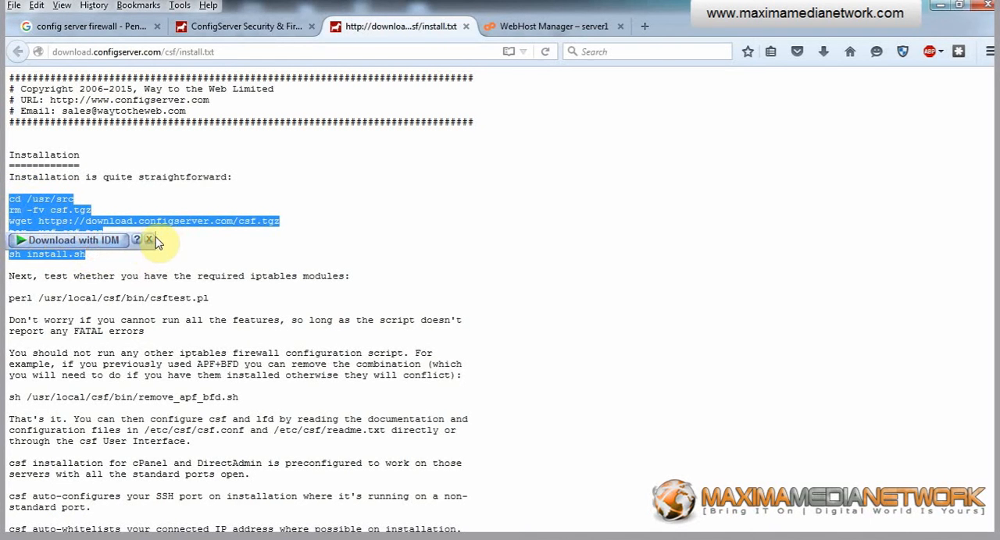
right_click(42, 208)
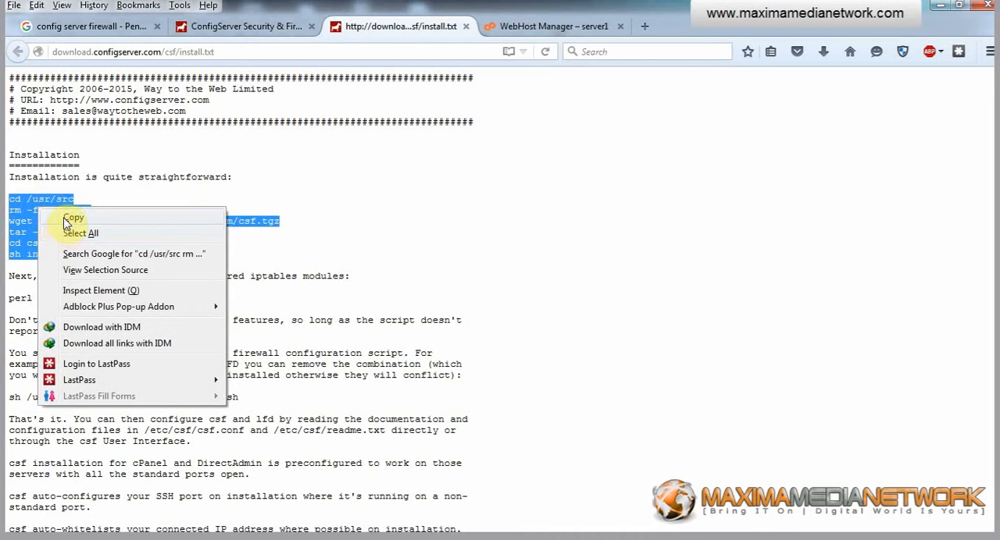
left_click(69, 218)
key("alt+Tab")
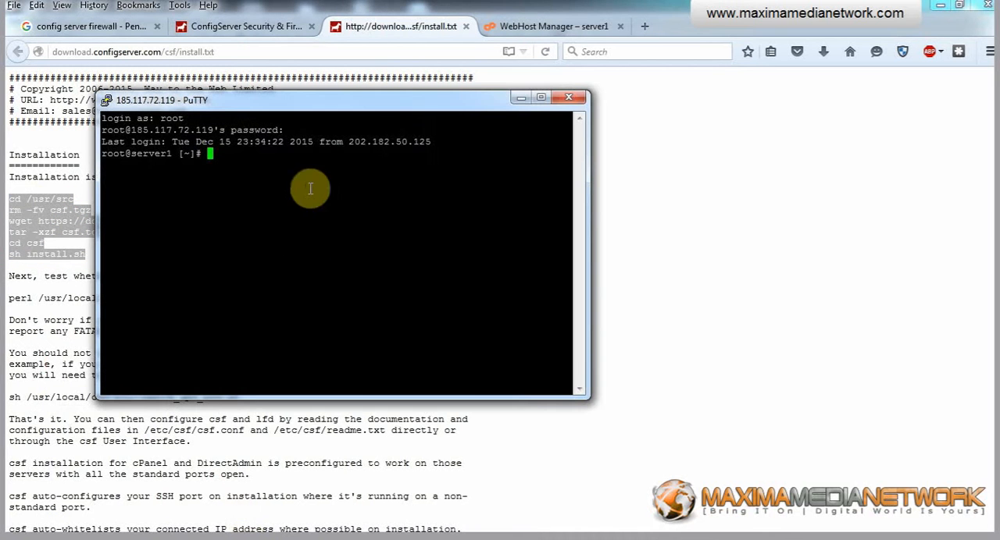
right_click(237, 183)
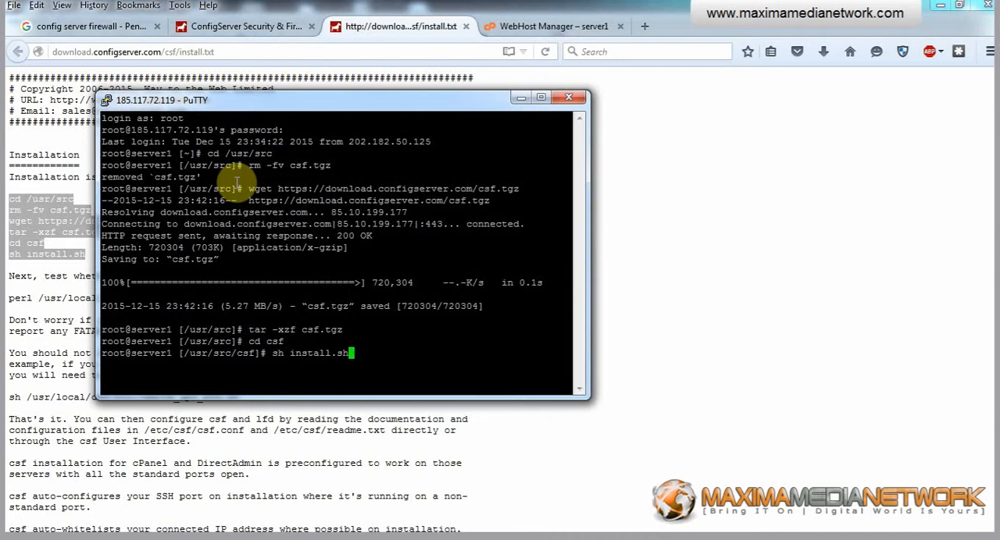
key("Return")
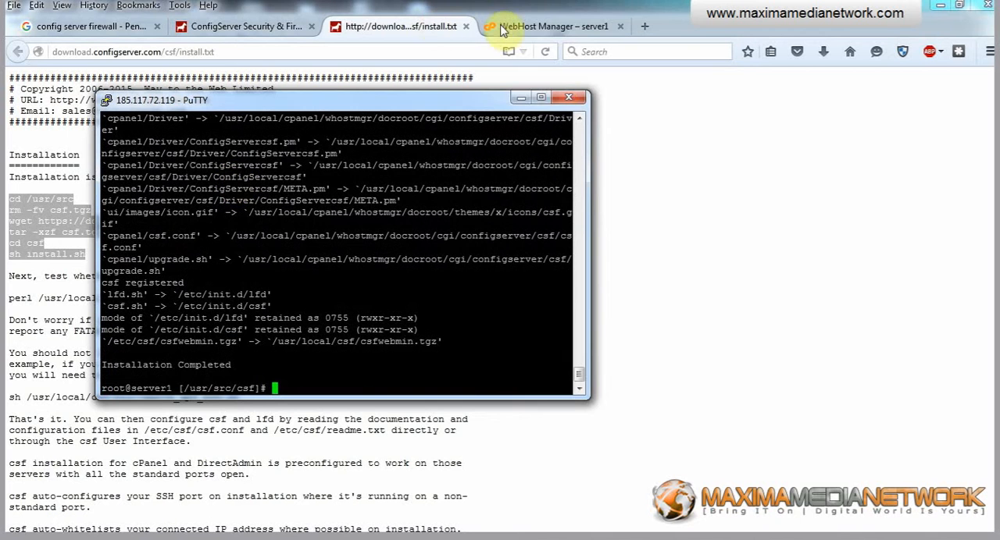
Switch to WebHost Manager in Firefox and open the ConfigServer Security & Firewall plugin.
left_click(533, 27)
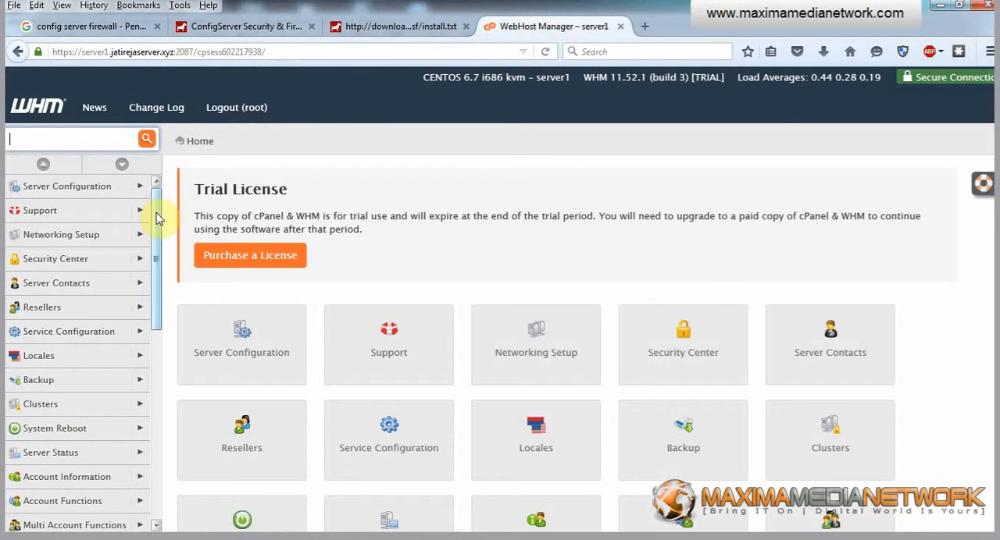
left_click_drag(156, 216, 172, 439)
left_click(149, 455)
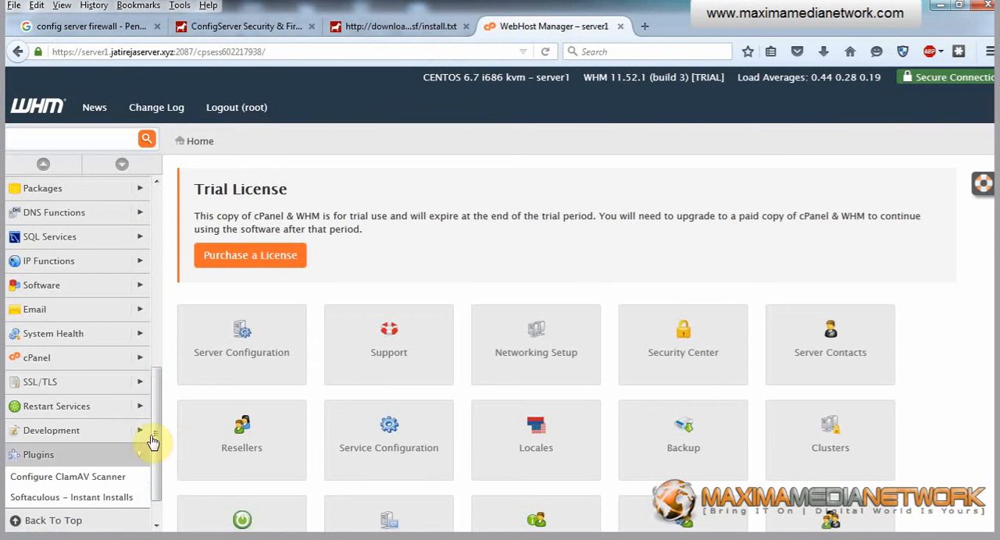
left_click_drag(161, 402, 158, 438)
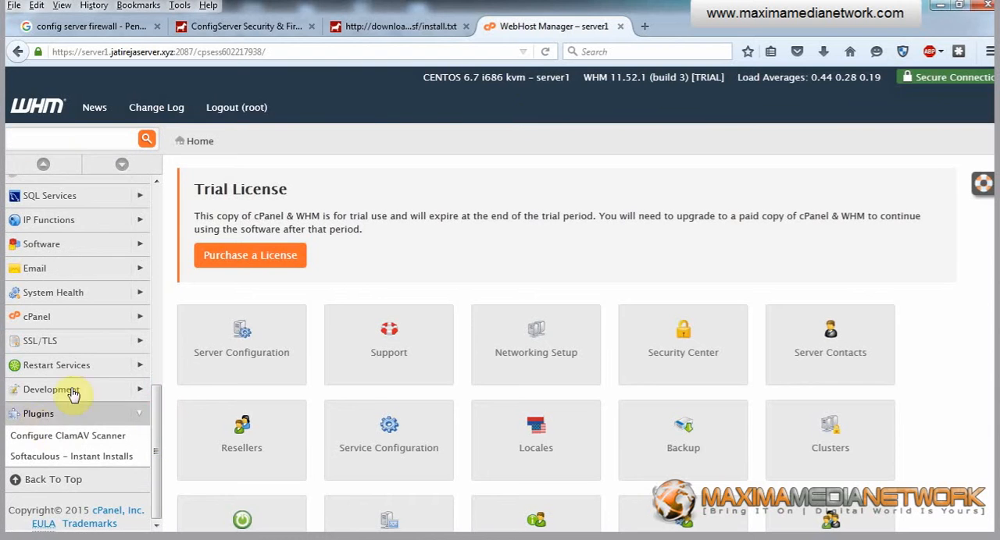
left_click(33, 421)
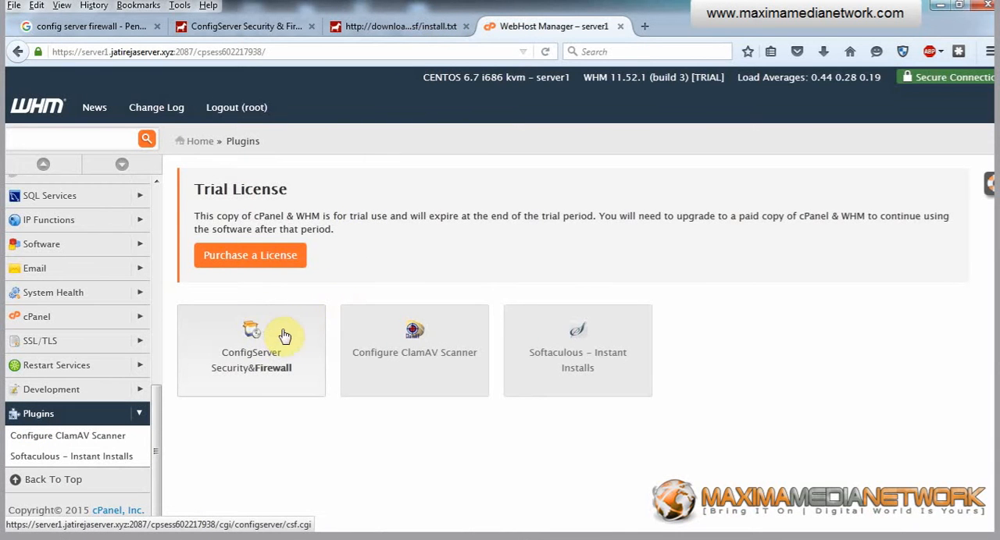
left_click(253, 345)
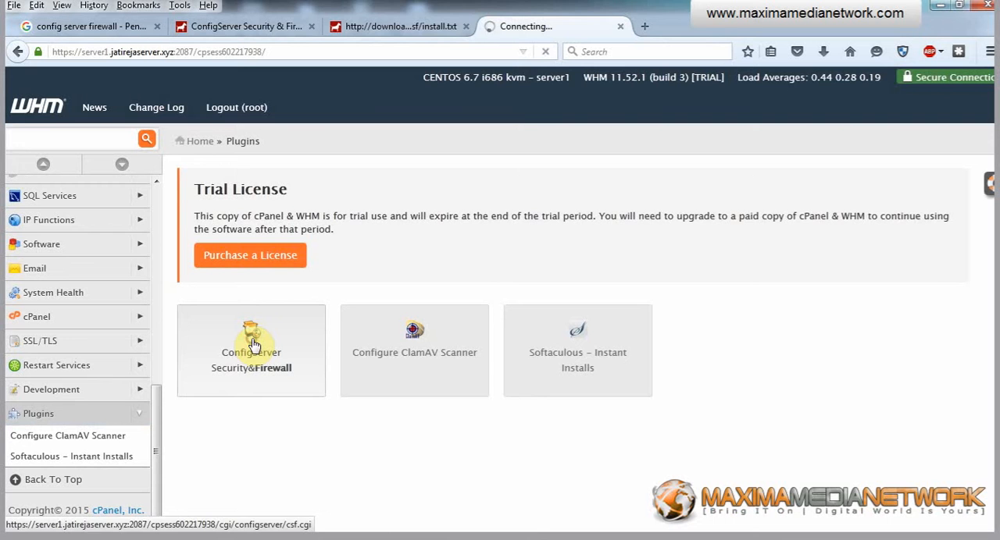
Close the install.txt, ConfigServer and Google search browser tabs, keeping only WebHost Manager open.
left_click(465, 26)
left_click(311, 26)
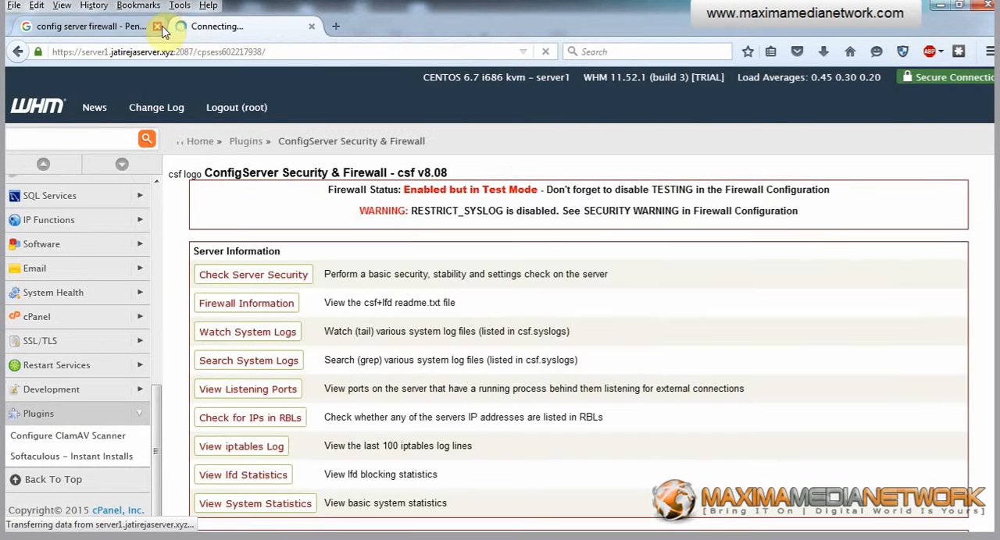
left_click(157, 27)
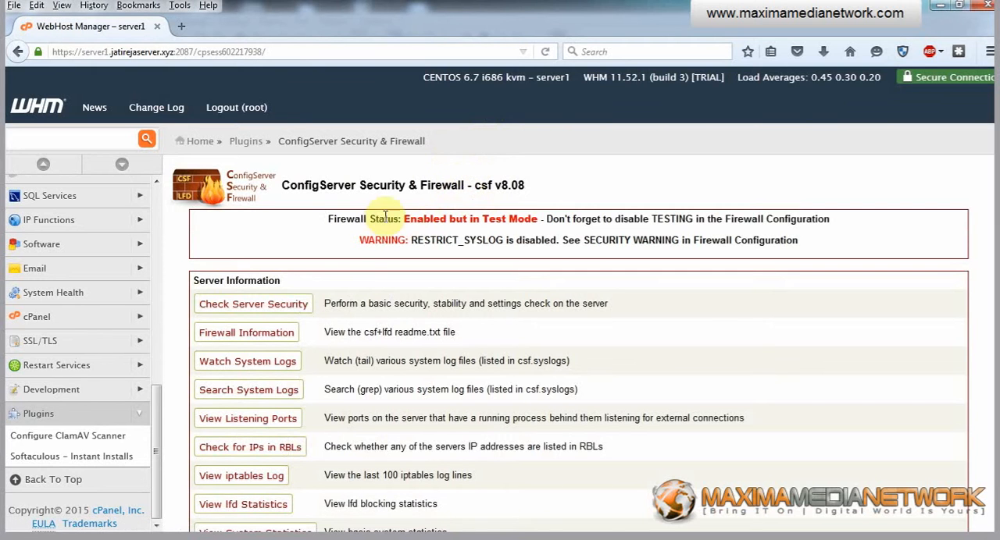
Review the firewall status on the ConfigServer page and open the Plugins section in a new browser tab.
left_click_drag(403, 219, 530, 219)
left_click(465, 219)
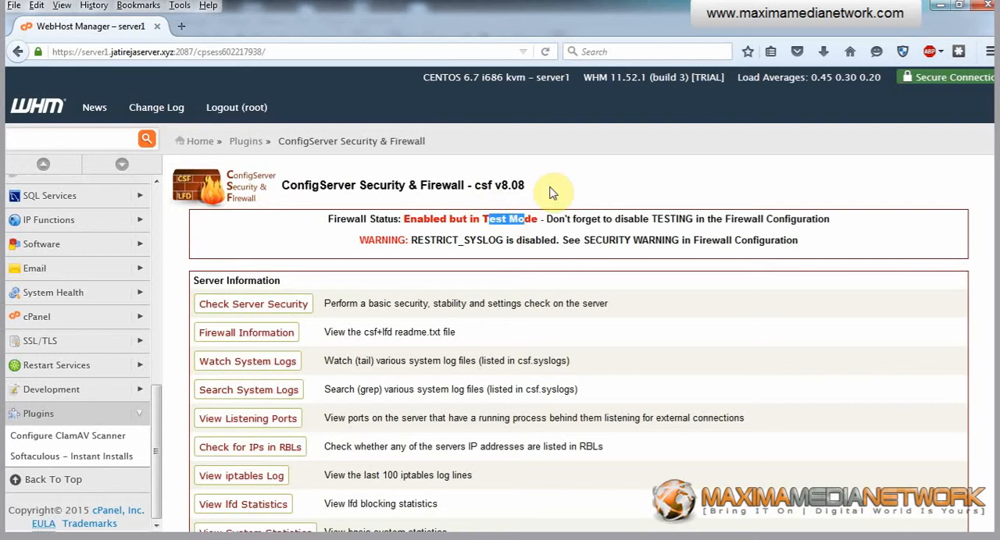
scroll(551, 192, "down", 3)
scroll(551, 193, "up", 3)
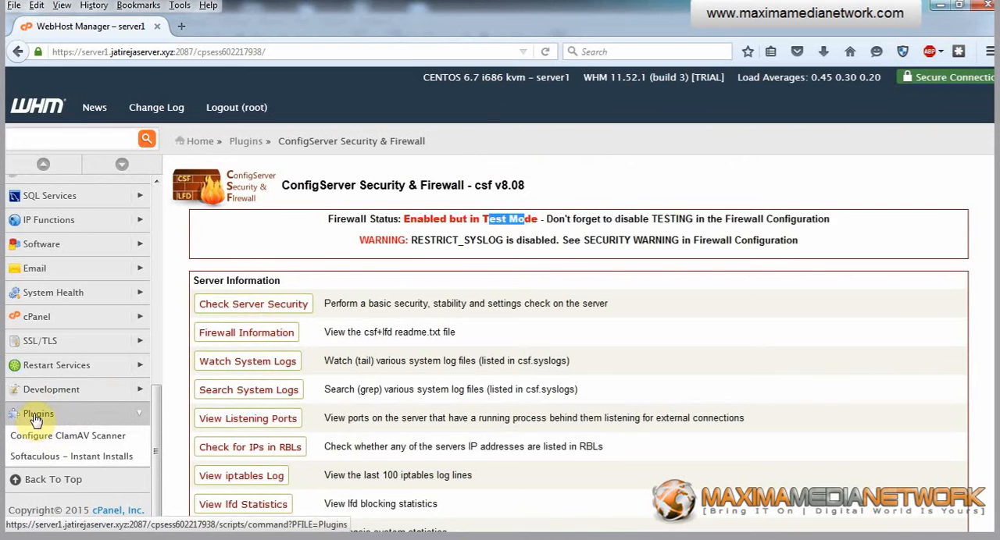
right_click(35, 420)
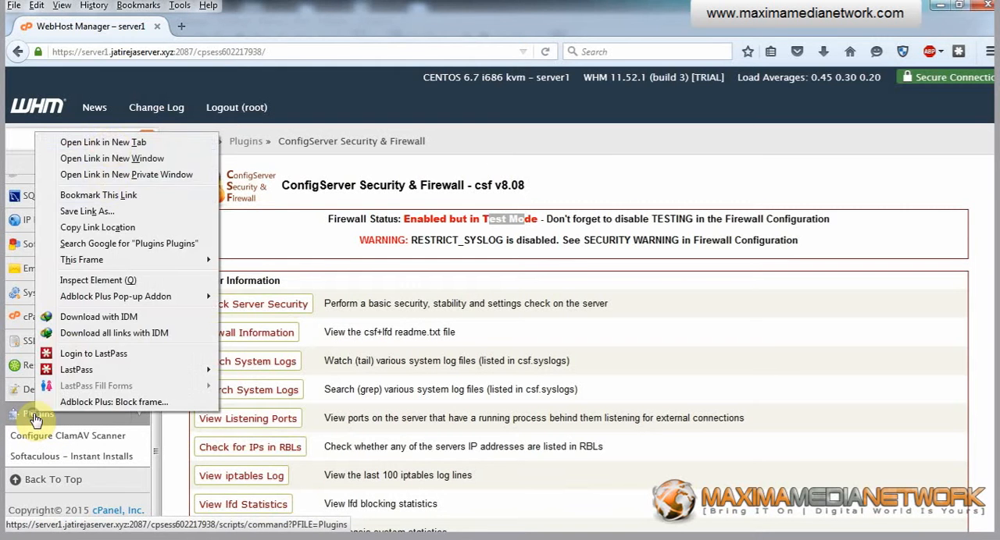
left_click(103, 138)
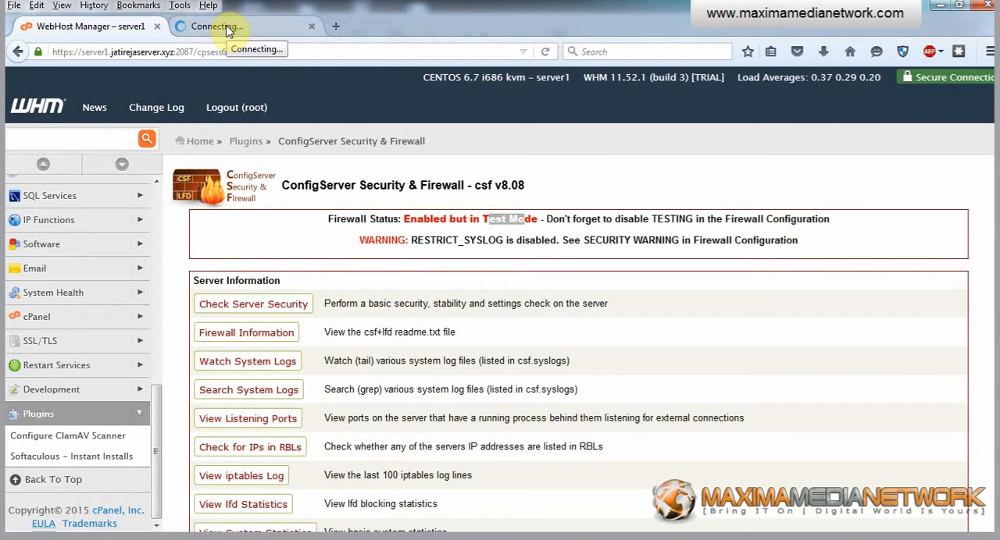
Check the plugins listed on the Plugins page in the new browser tab and close that tab.
left_click(228, 30)
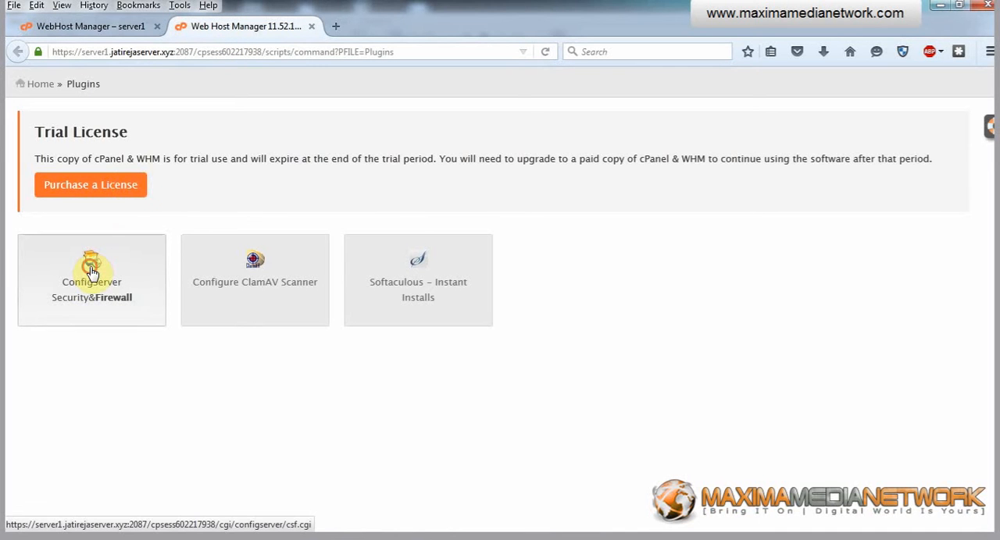
left_click(92, 269)
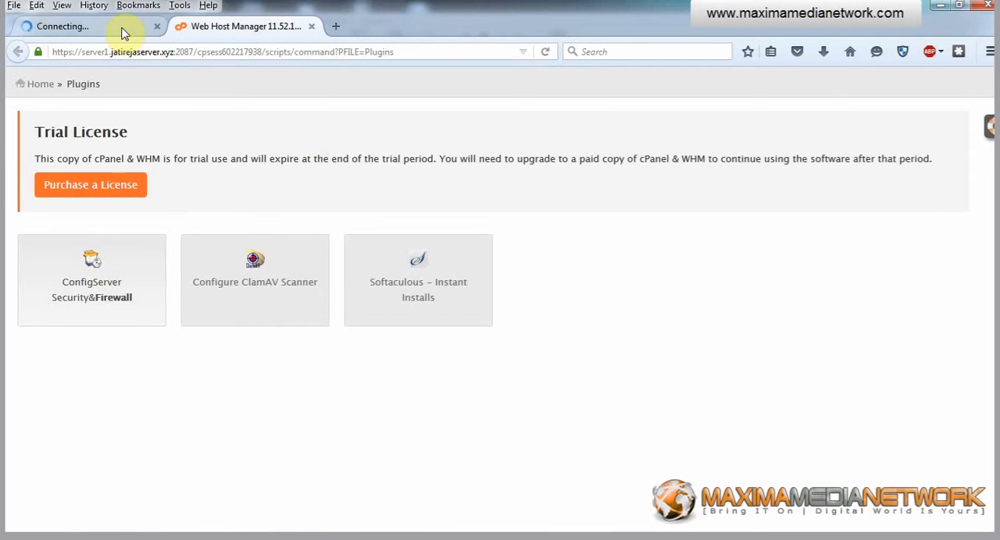
left_click(73, 282)
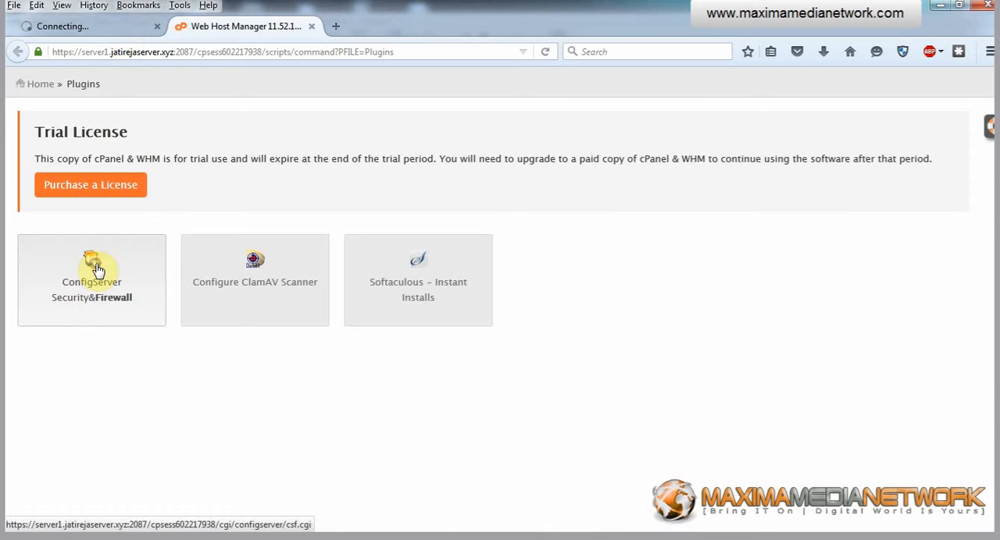
left_click(312, 28)
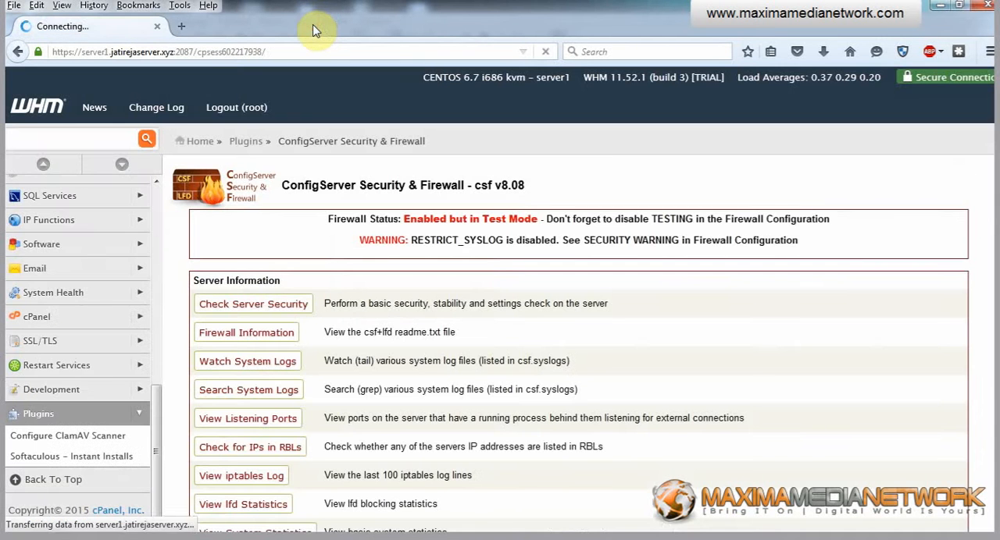
Log out of WebHost Manager and log back in as root, entering the account password.
left_click(234, 112)
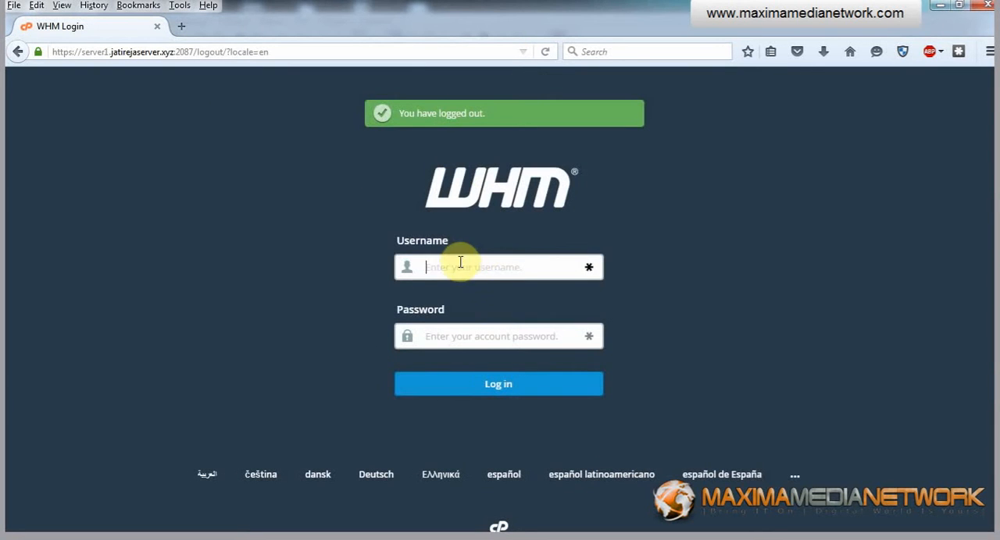
left_click(460, 266)
left_click(453, 283)
left_click(448, 336)
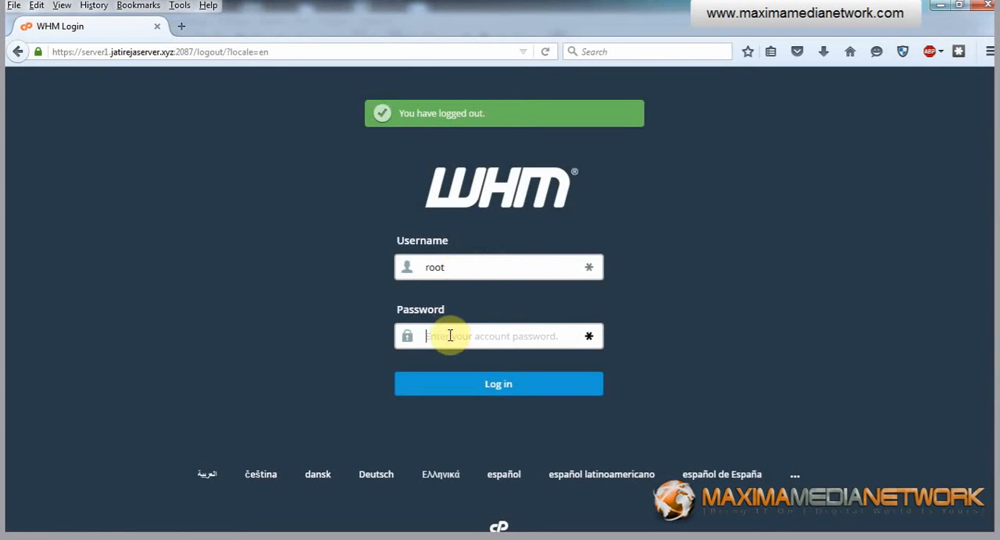
type("••")
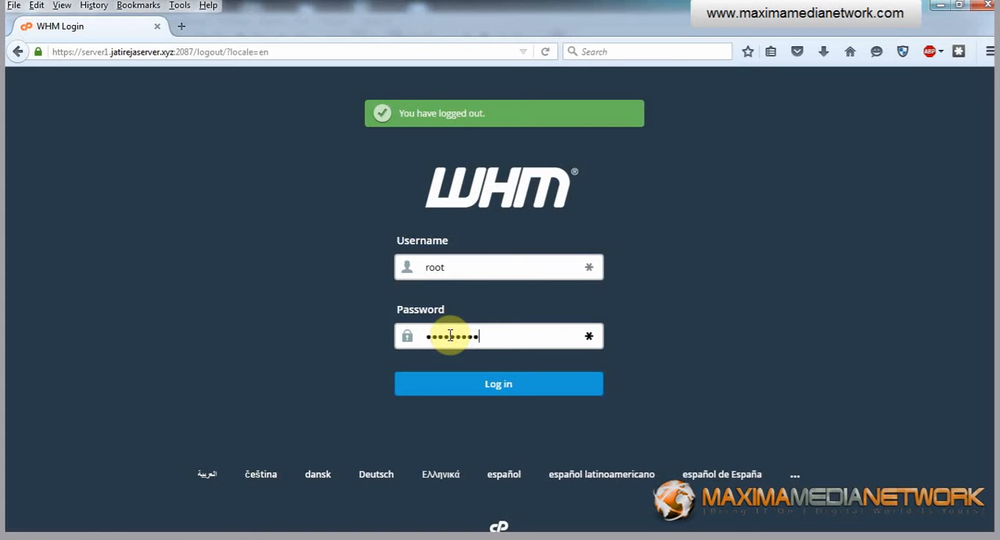
key("Return")
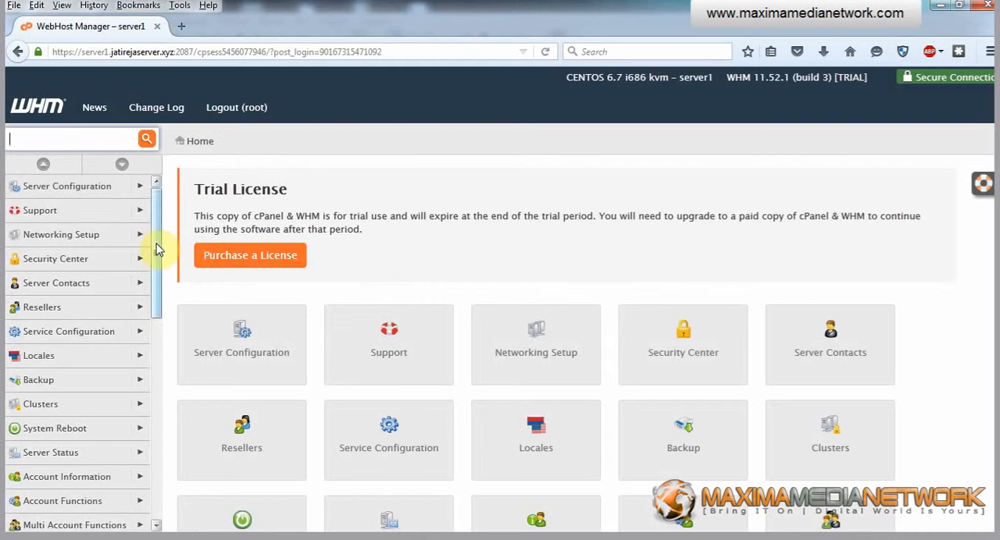
Open the ConfigServer Security & Firewall plugin from the Plugins section and look through its firewall options.
left_click_drag(156, 250, 156, 471)
left_click(144, 462)
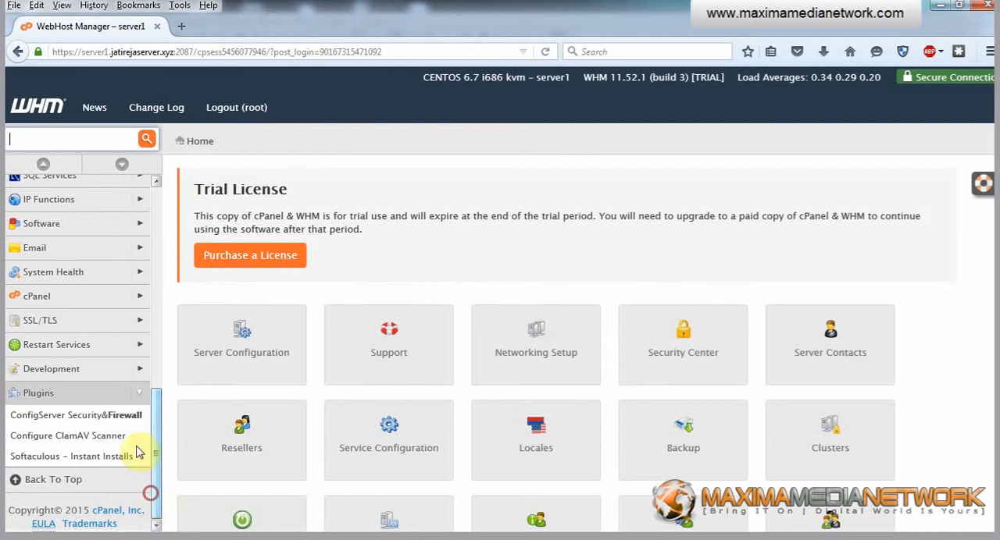
left_click(91, 422)
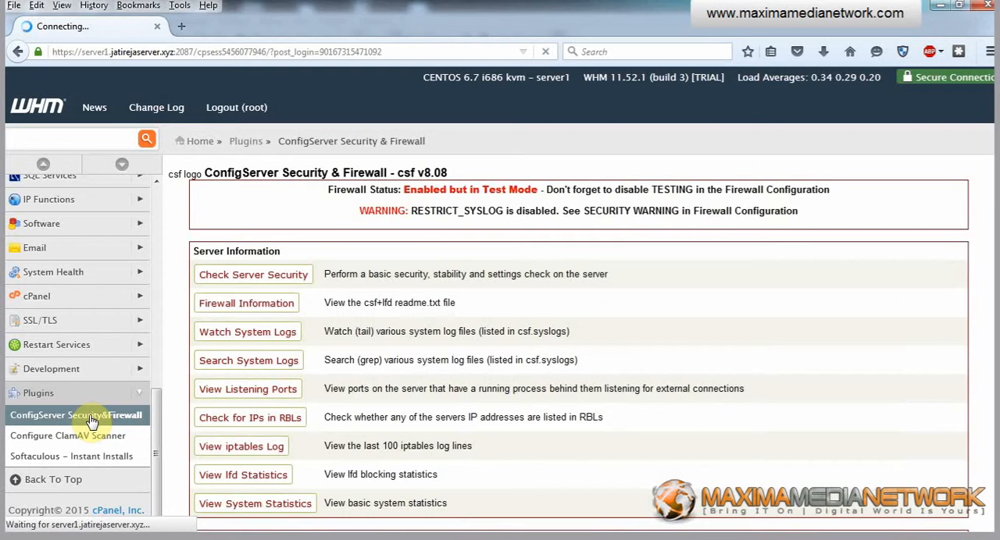
scroll(263, 361, "down", 7)
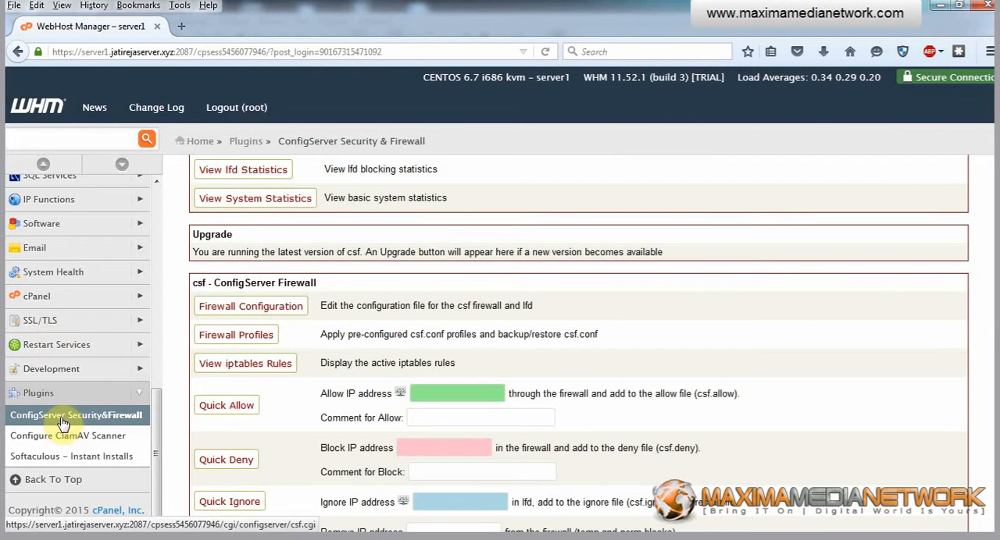
Open the ConfigServer Security & Firewall plugin in a new browser tab and enter its Firewall Configuration.
right_click(63, 423)
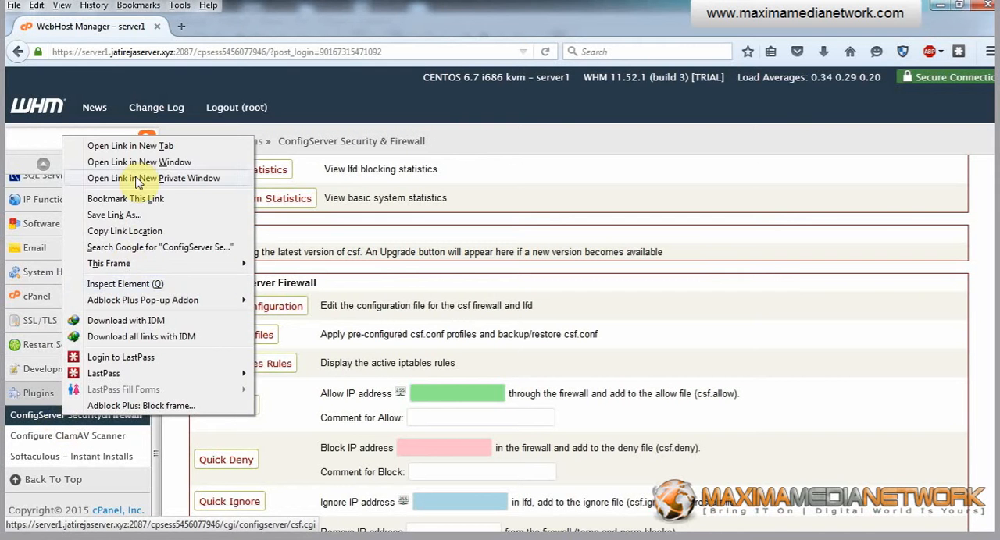
left_click(141, 145)
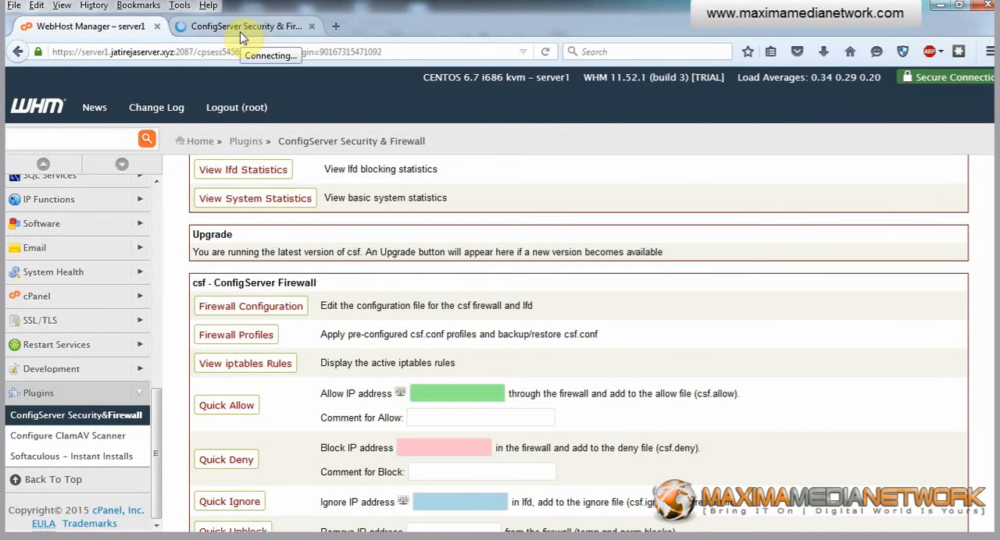
left_click(241, 34)
scroll(285, 303, "down", 3)
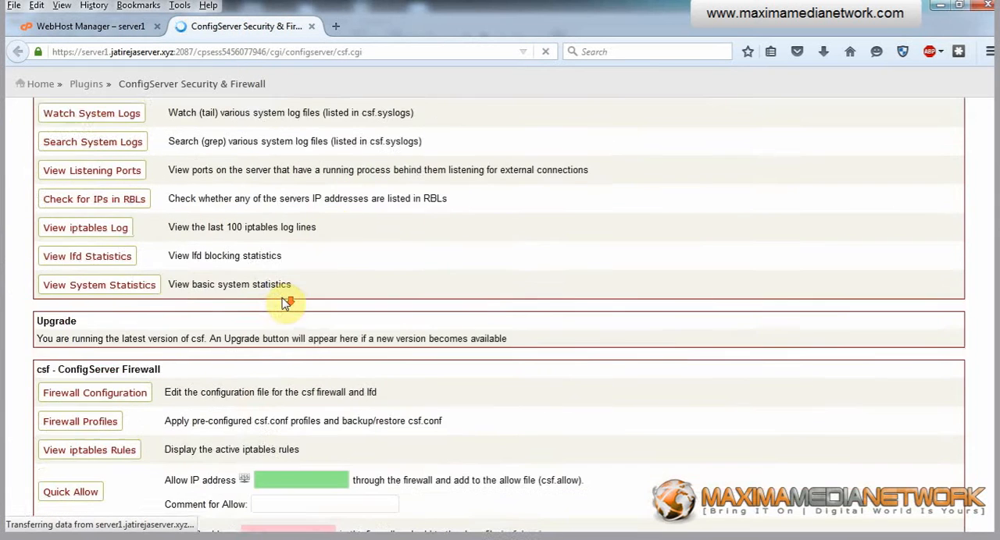
scroll(285, 303, "down", 1)
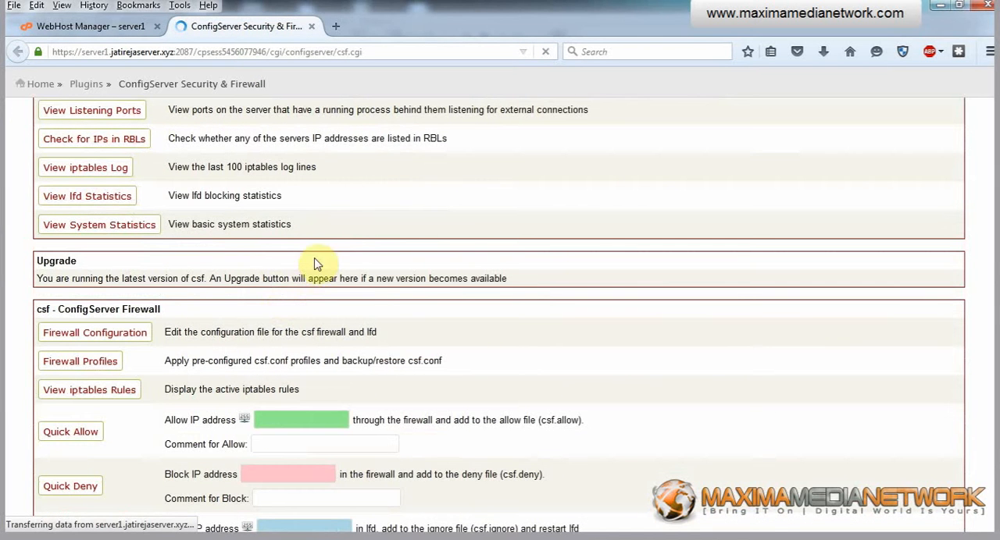
left_click(113, 337)
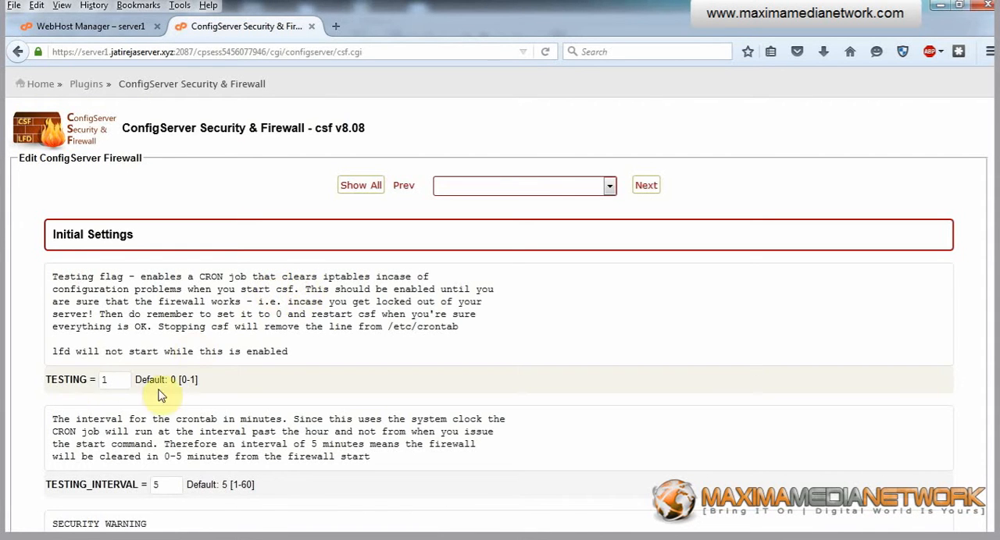
Set TESTING to 0 in the Initial Settings, save the firewall configuration and restart csf and lfd.
left_click_drag(111, 379, 102, 380)
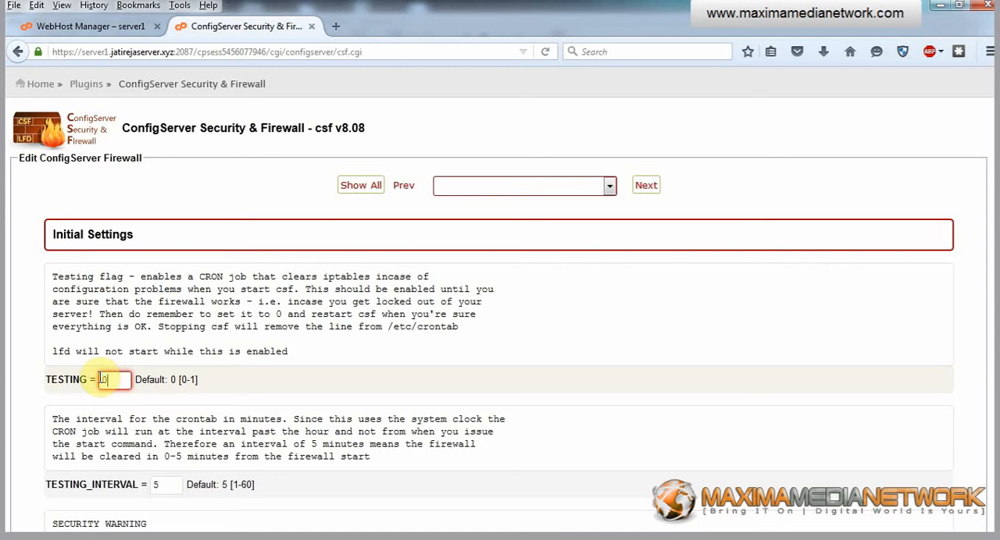
type("0")
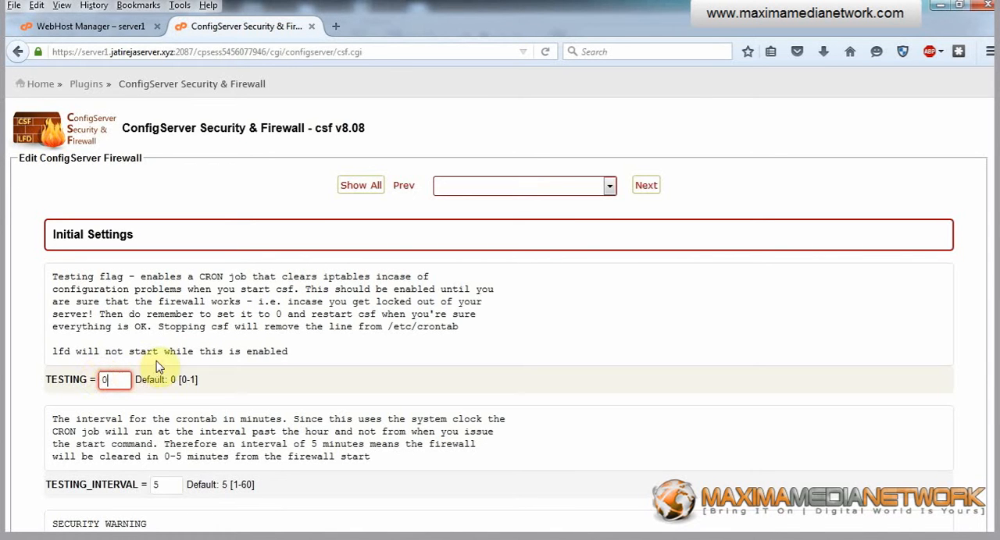
scroll(207, 383, "down", 5)
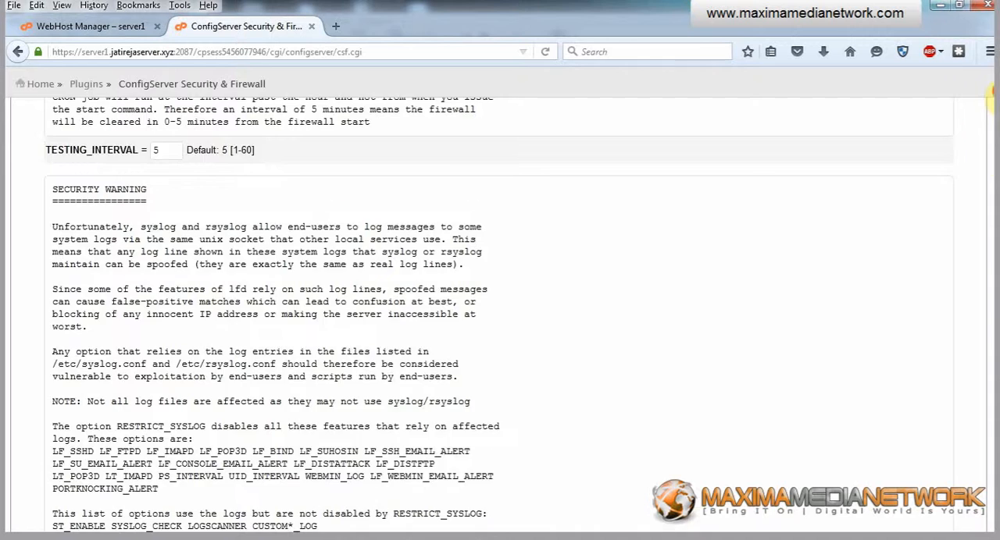
left_click_drag(994, 92, 995, 527)
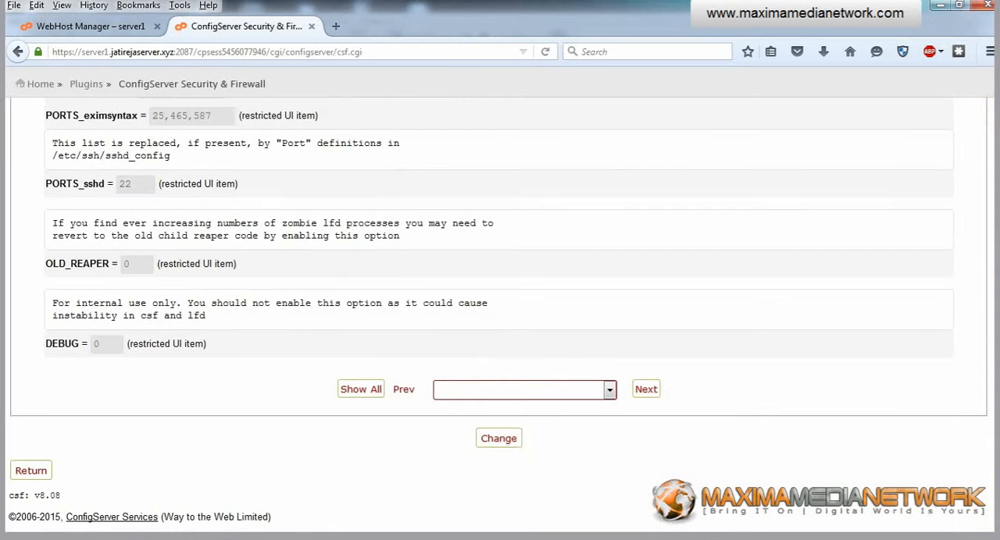
left_click(506, 444)
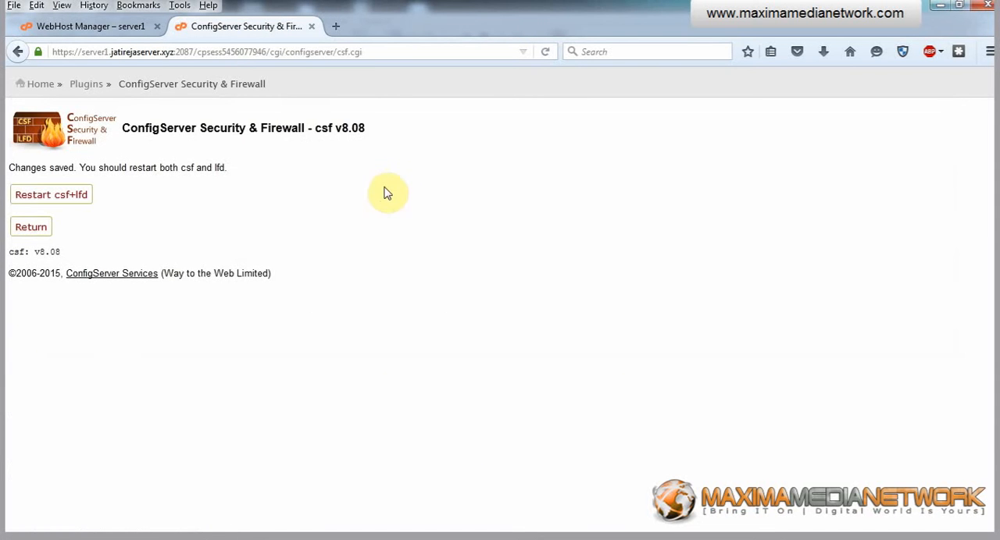
left_click(70, 202)
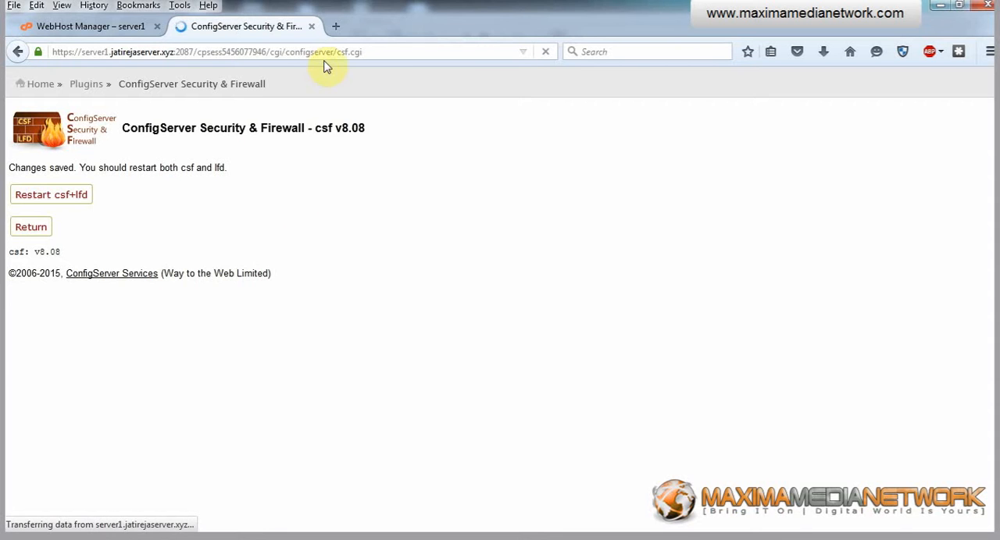
Load mail.google.com in a new browser tab.
left_click(337, 28)
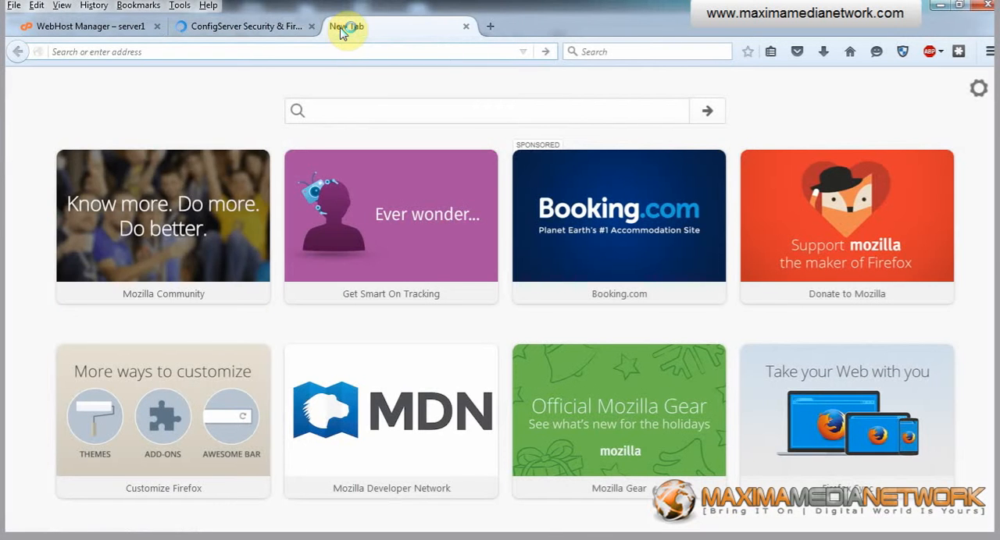
type("mail.google.com")
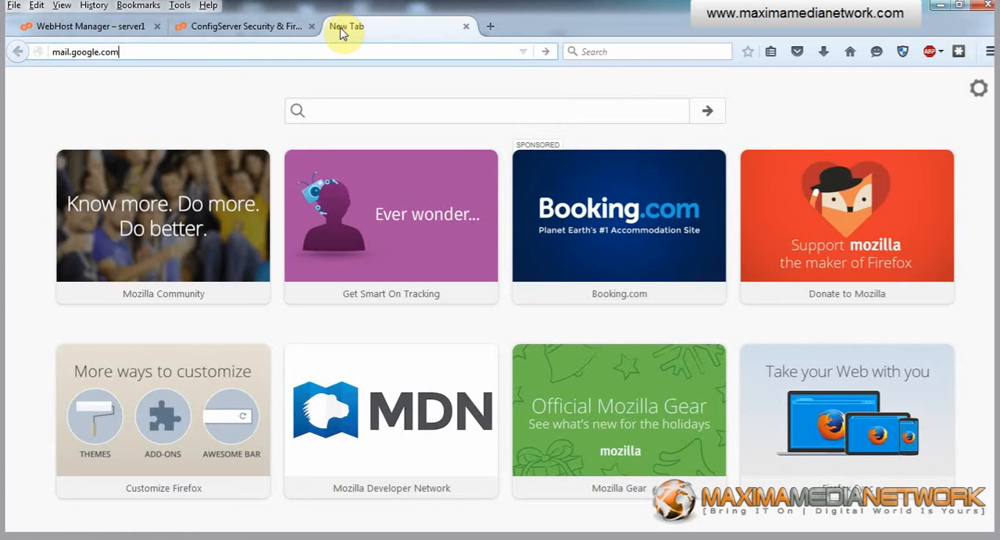
key("Return")
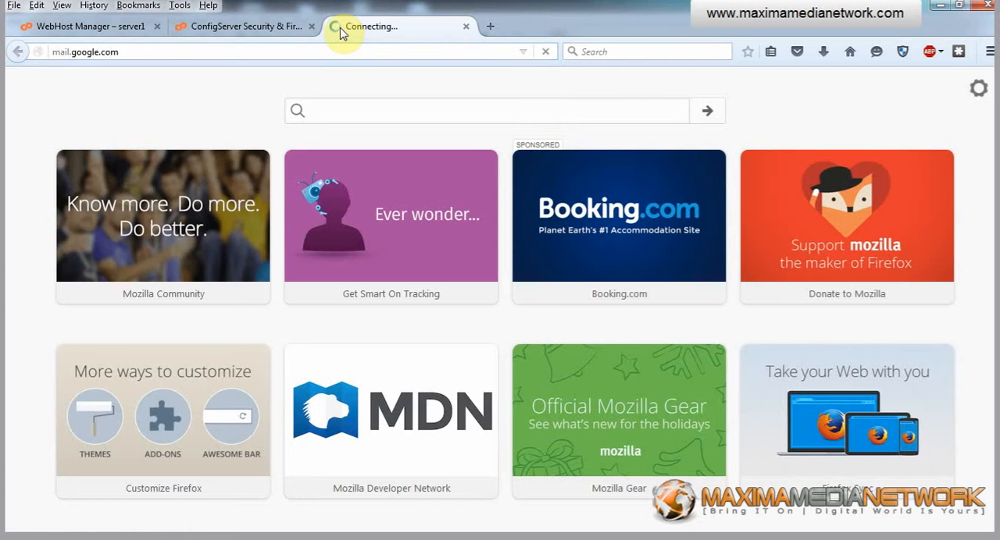
Review the csf and lfd restart output to its end and return to the ConfigServer main page.
left_click(234, 28)
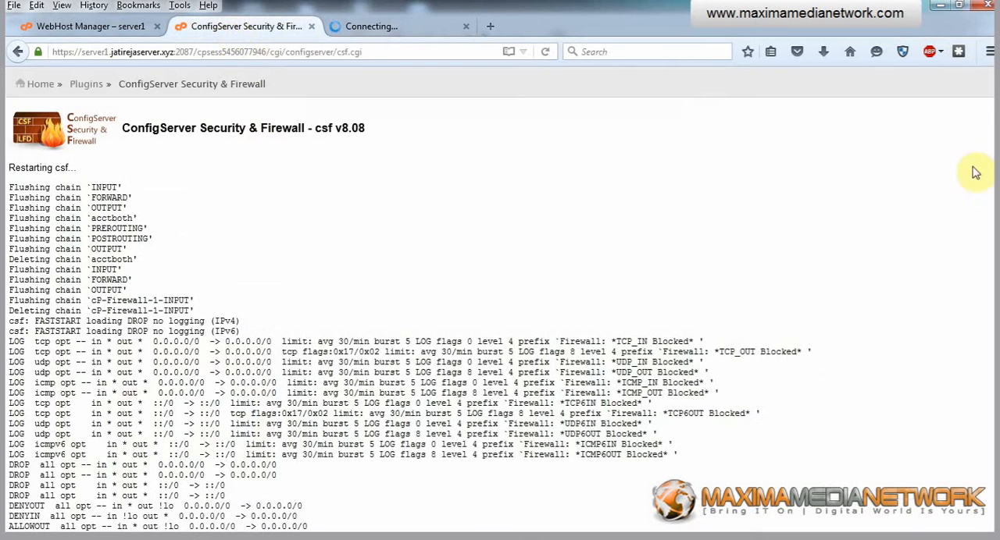
left_click_drag(997, 164, 998, 402)
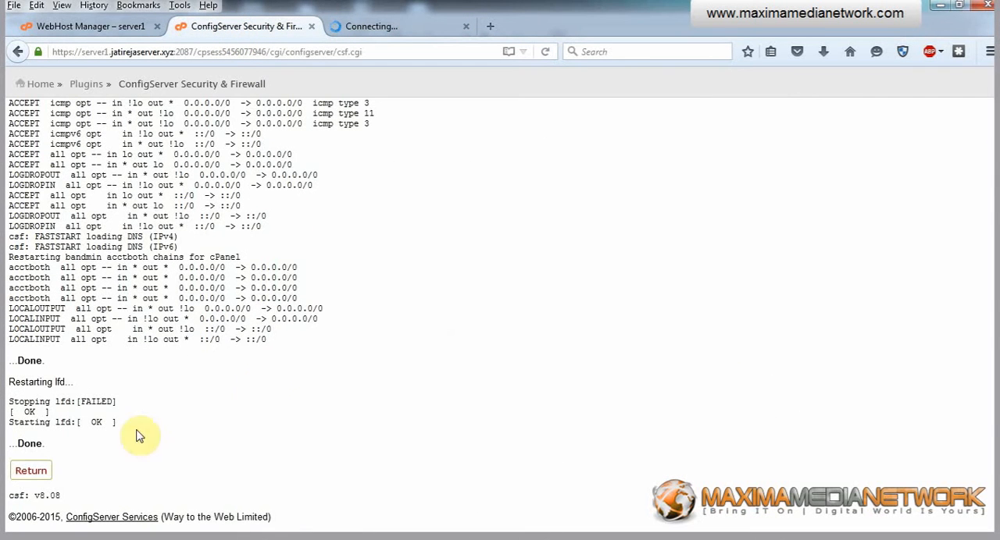
left_click(24, 474)
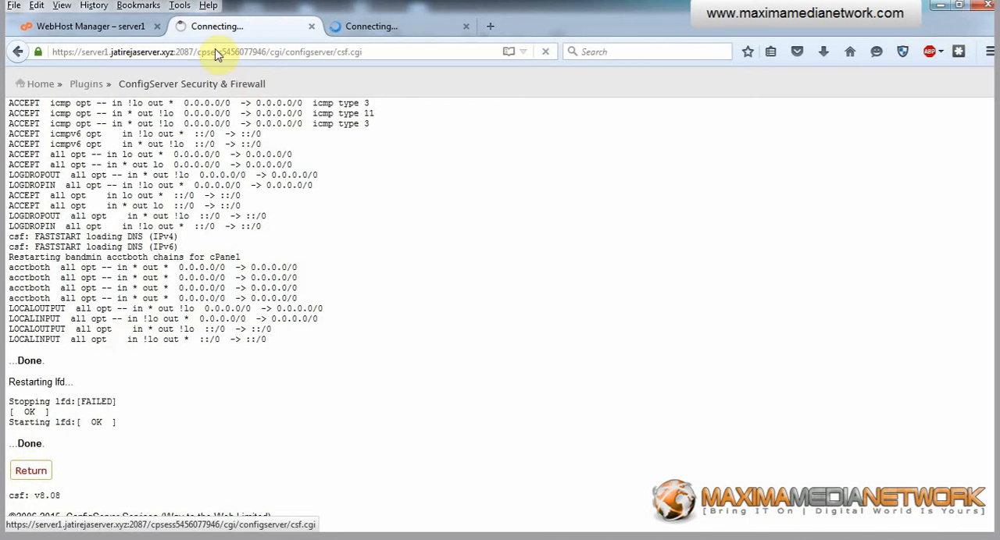
Switch to the WebHost Manager tab and reload the ConfigServer Security & Firewall page to check its status.
left_click(110, 30)
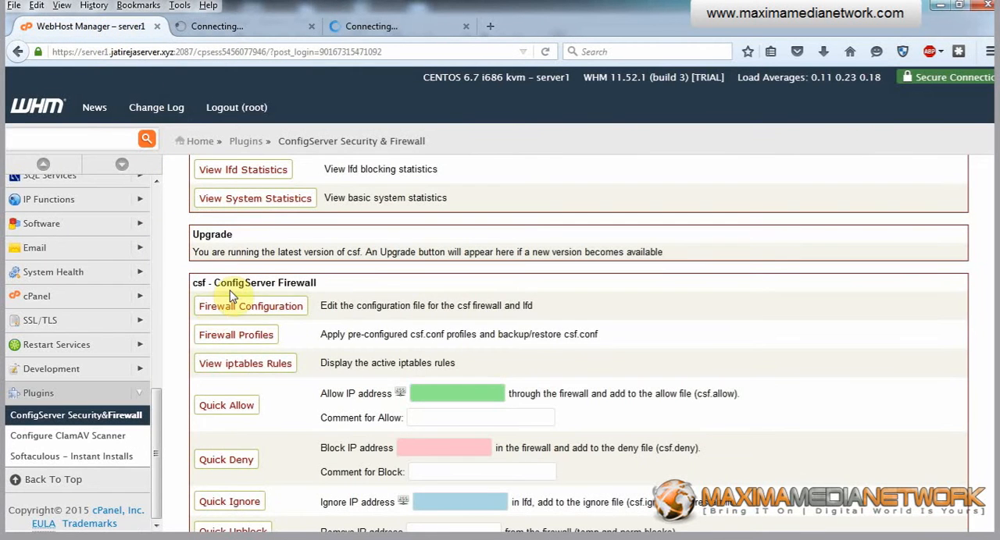
left_click(347, 144)
scroll(469, 218, "up", 5)
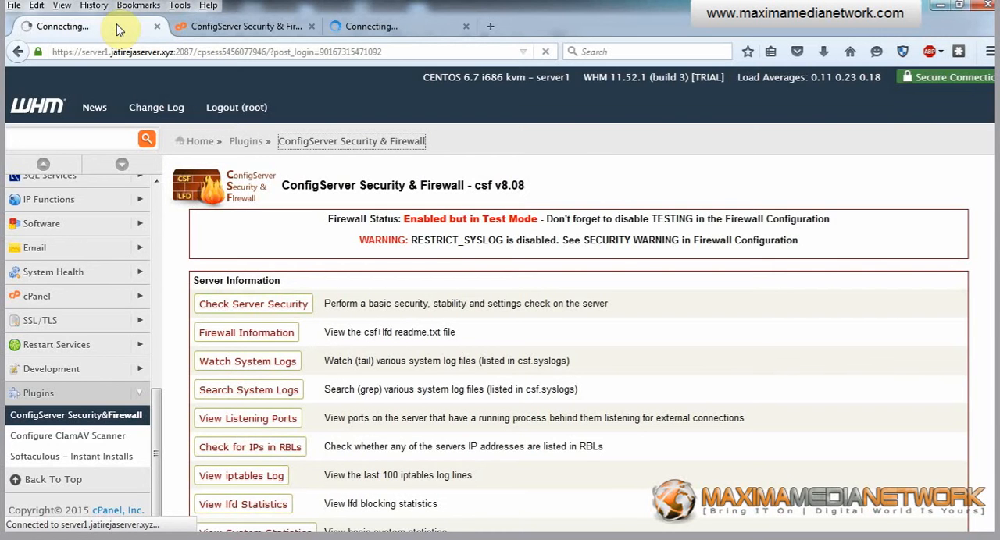
Check the firewall status in the separate ConfigServer tab and look over the available firewall controls.
left_click(228, 26)
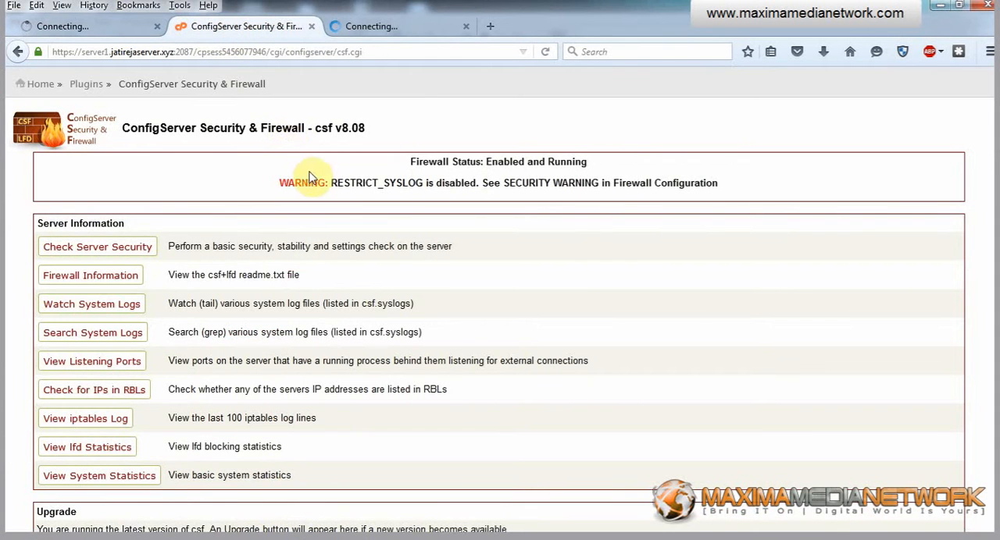
left_click_drag(417, 161, 547, 162)
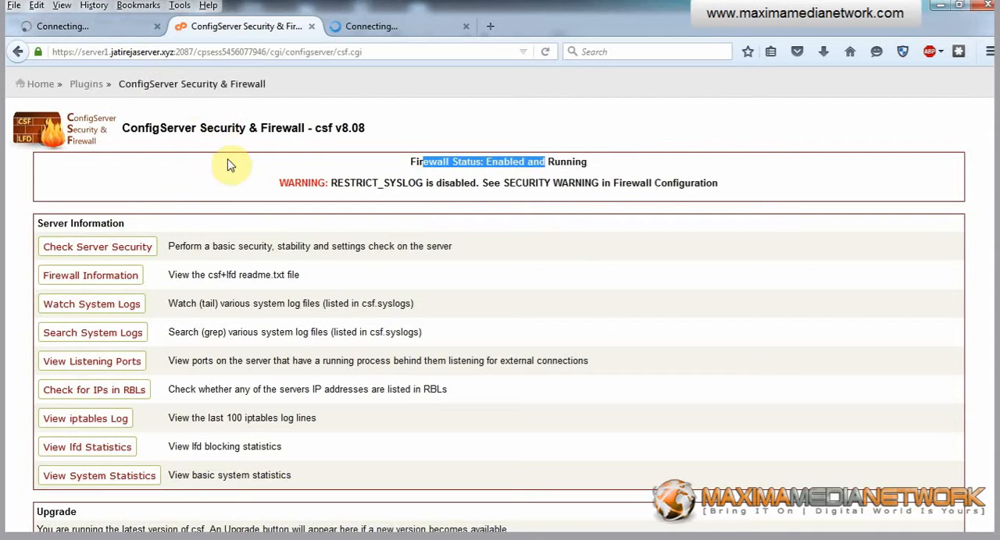
scroll(265, 84, "down", 10)
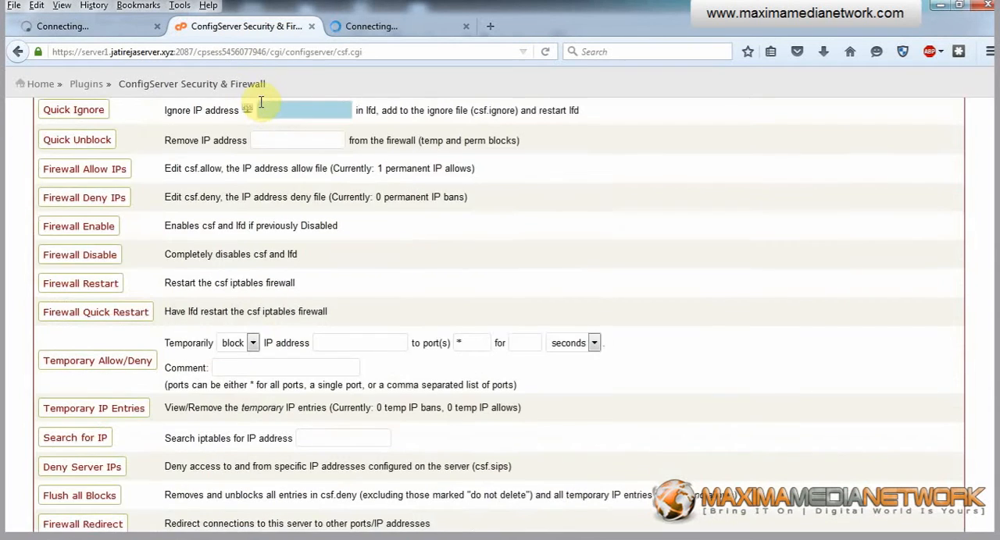
scroll(262, 103, "up", 10)
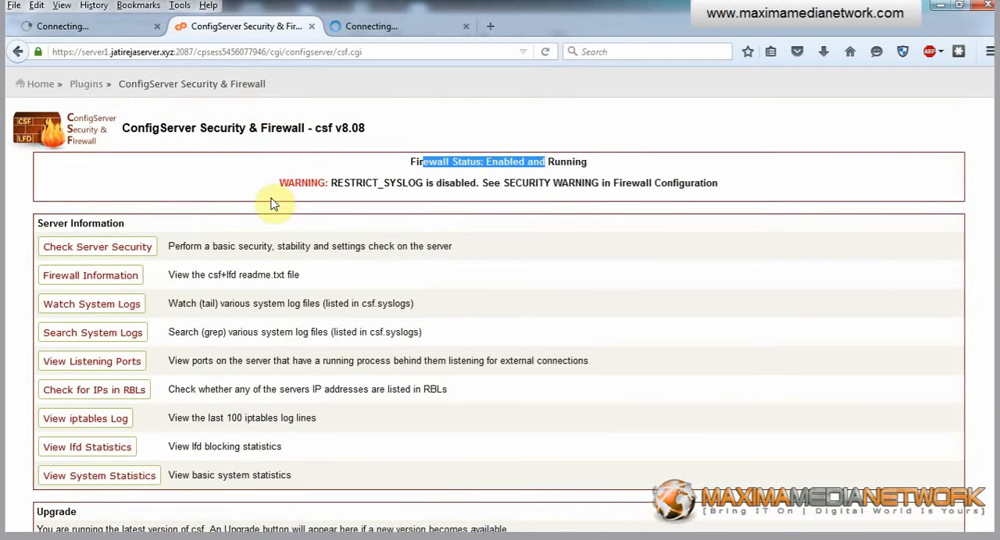
scroll(254, 188, "down", 8)
scroll(250, 183, "up", 3)
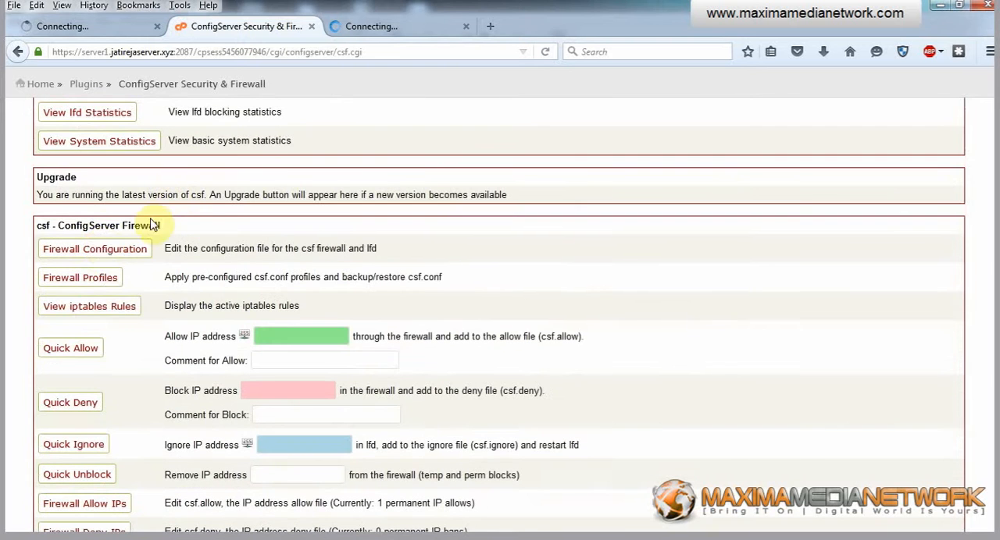
Open the firewall configuration, and copy the RESTRICT_SYSLOG option name from the warning in the WebHost Manager tab.
left_click(96, 250)
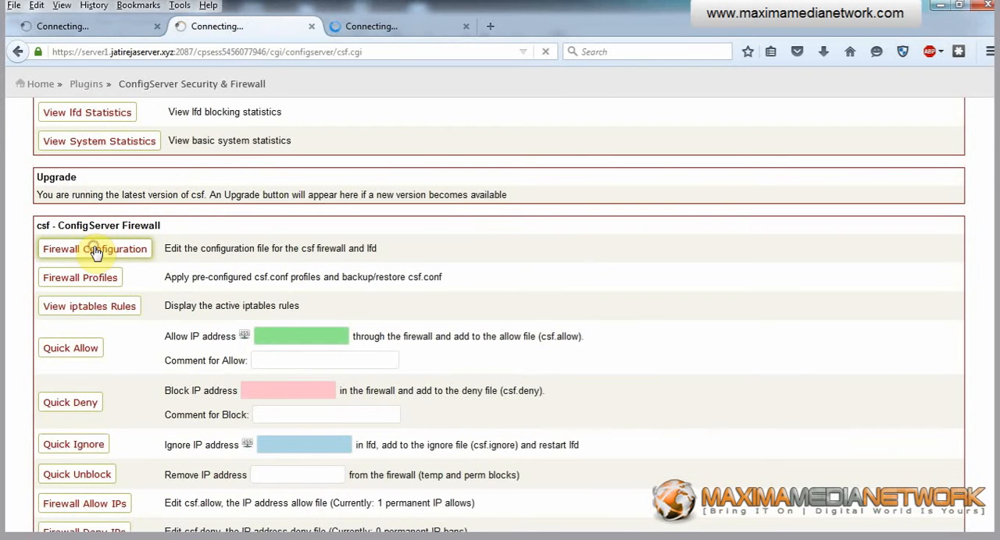
left_click(76, 28)
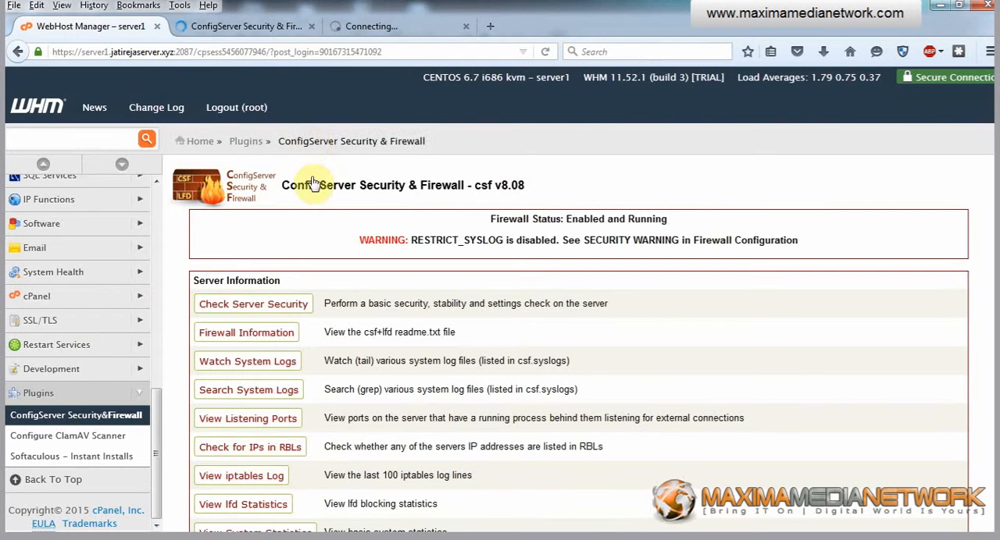
left_click_drag(411, 239, 503, 240)
key("ctrl+c")
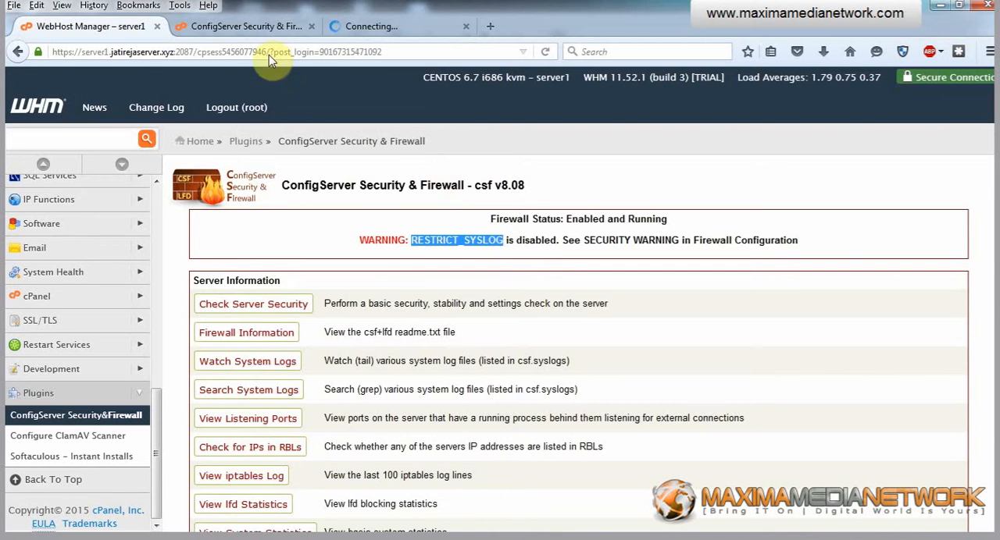
left_click(253, 31)
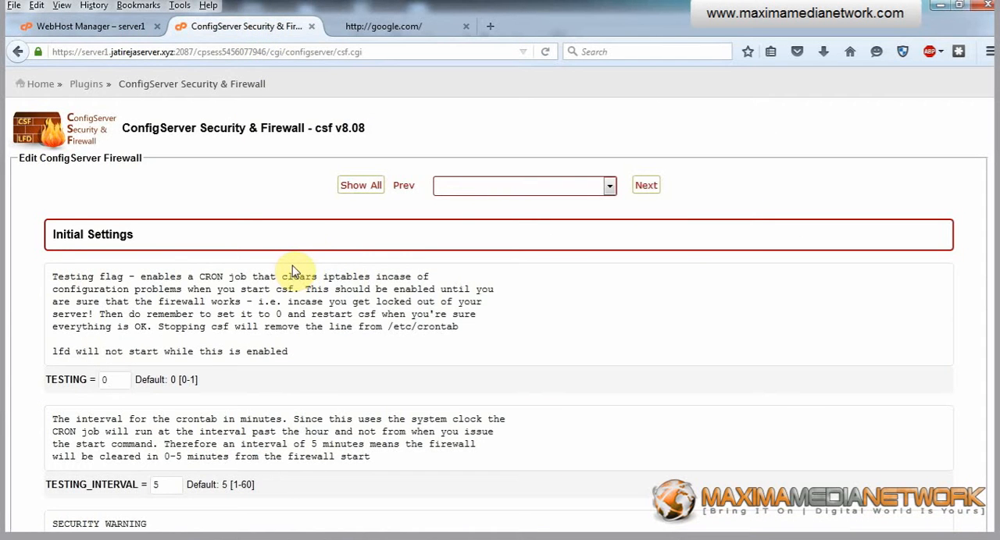
Find the RESTRICT_SYSLOG option in the firewall configuration, set it to 3 and save the change.
key("ctrl+f")
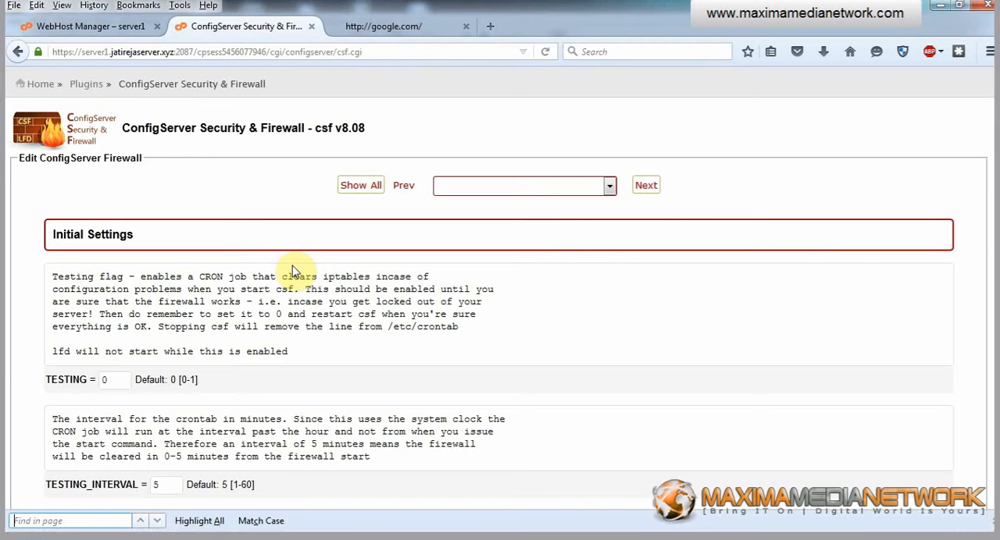
key("ctrl+v")
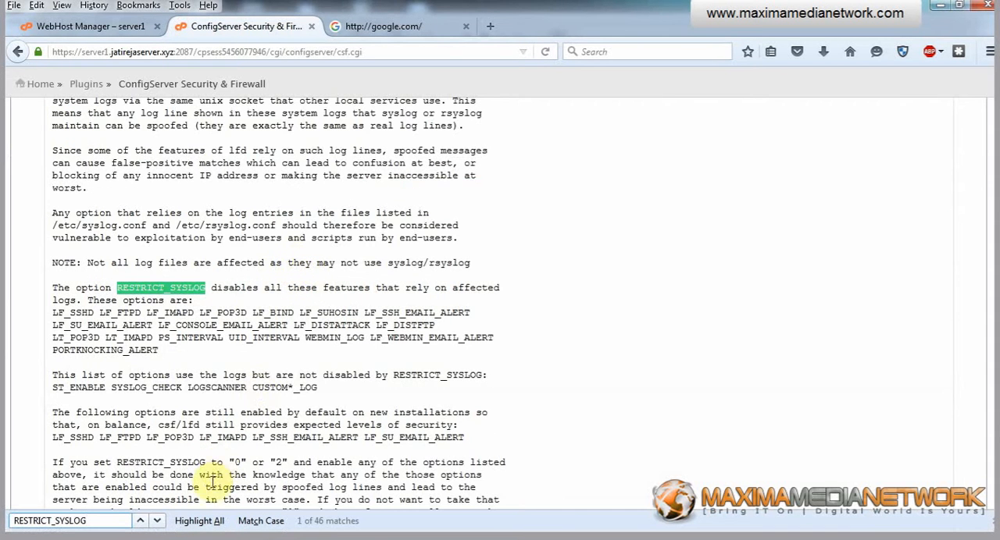
left_click(159, 522)
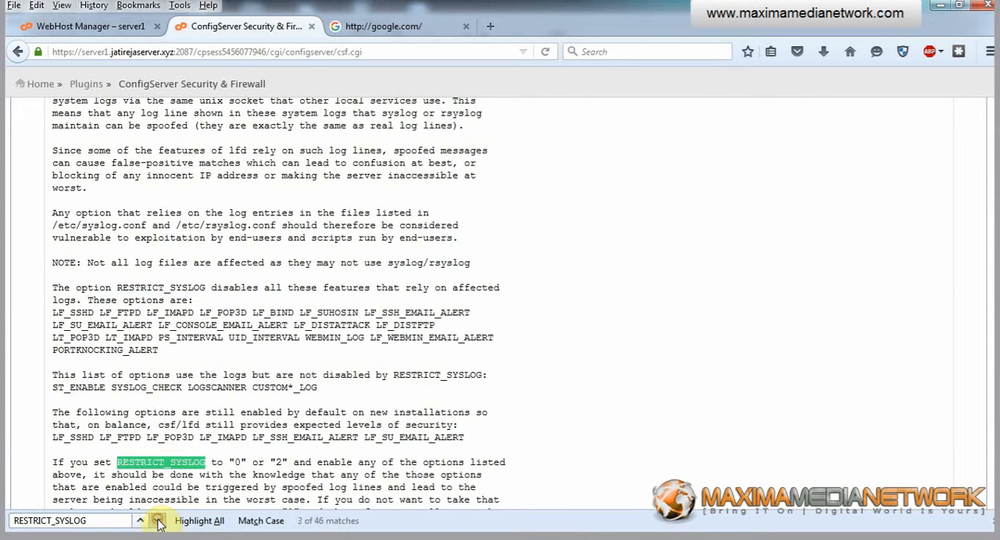
left_click(159, 521)
scroll(315, 361, "down", 4)
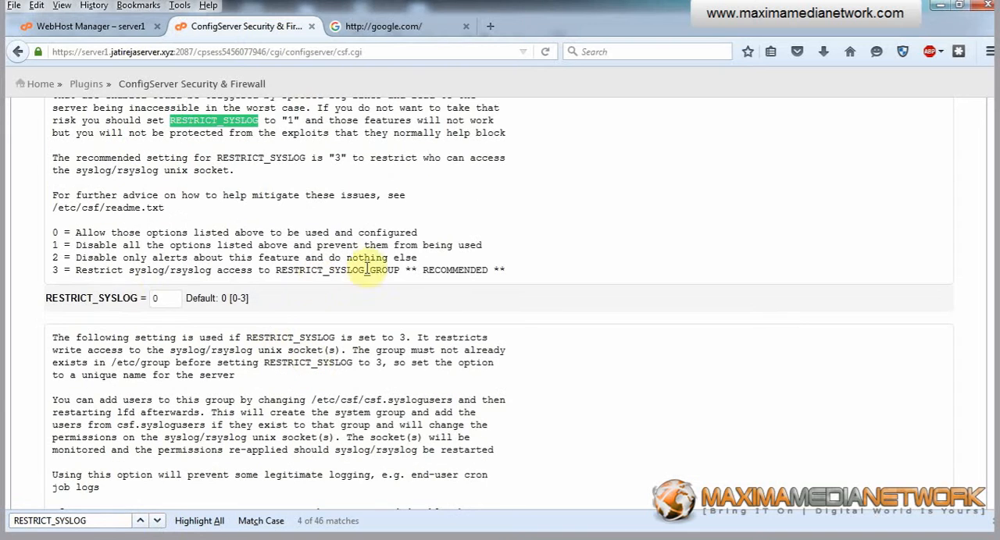
left_click_drag(80, 270, 130, 306)
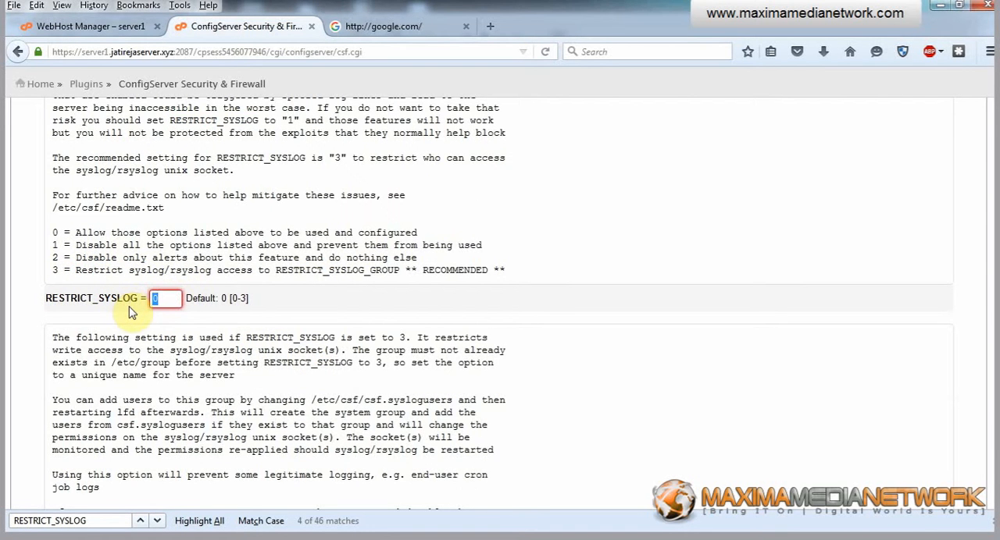
type("3")
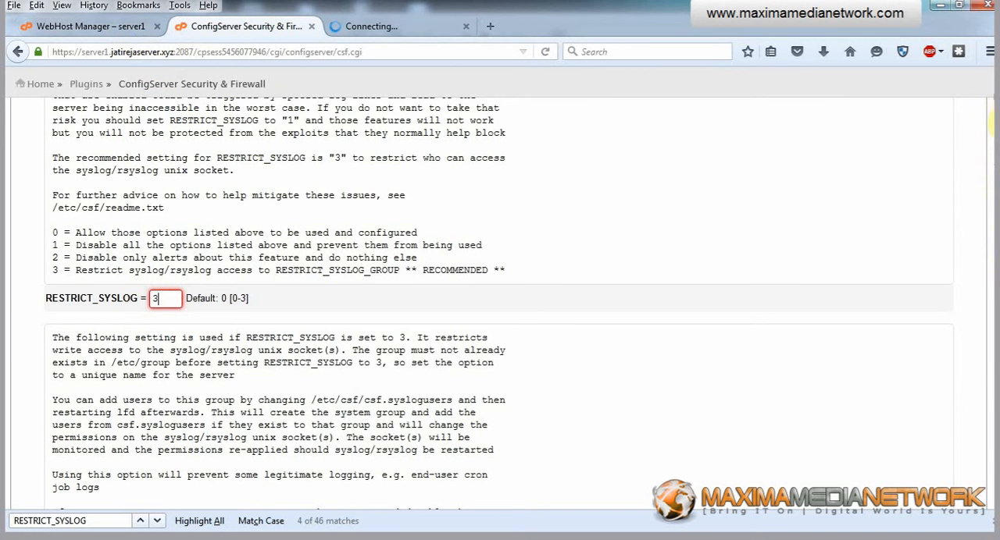
left_click_drag(993, 123, 994, 516)
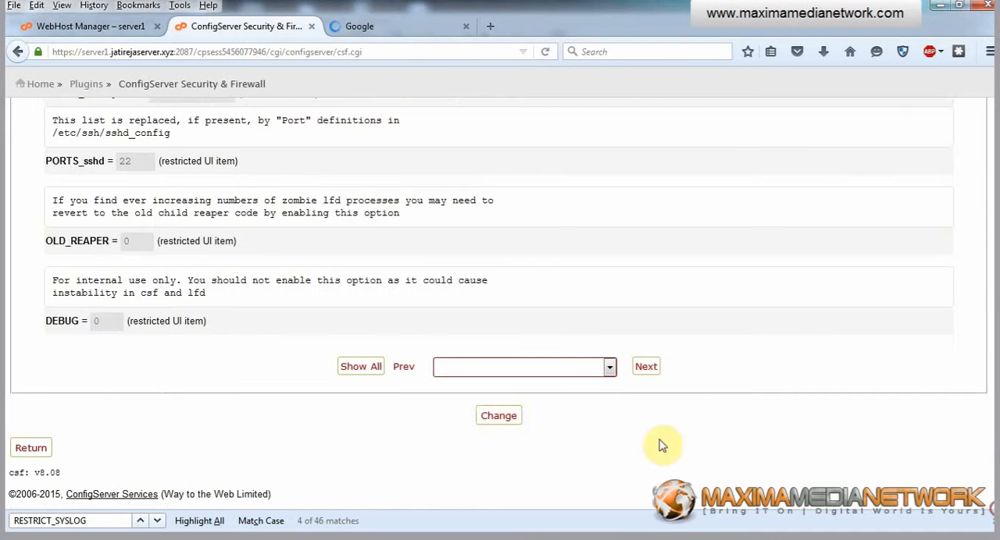
left_click(499, 420)
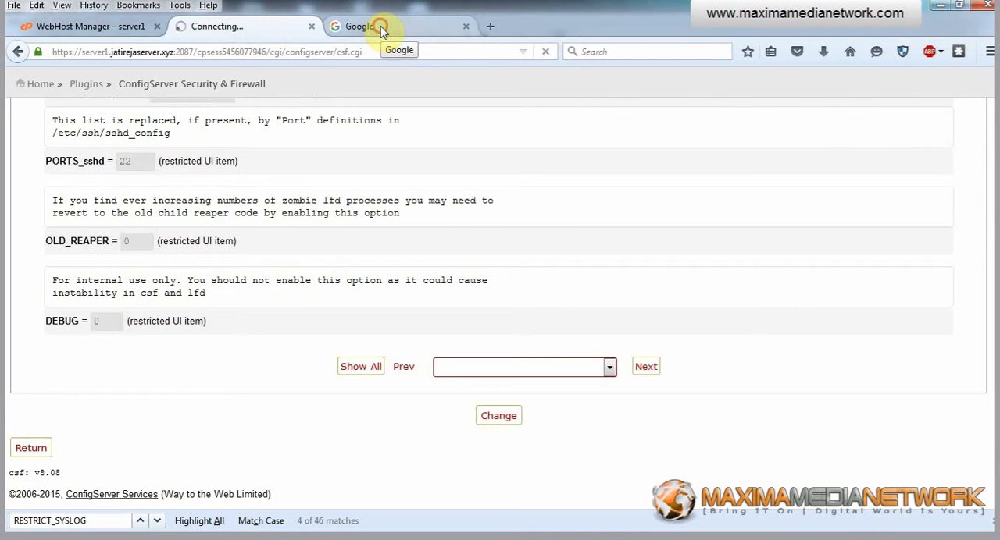
Load Gmail from the Google page in its browser tab and check whether the firewall configuration tab has finished saving.
left_click(382, 28)
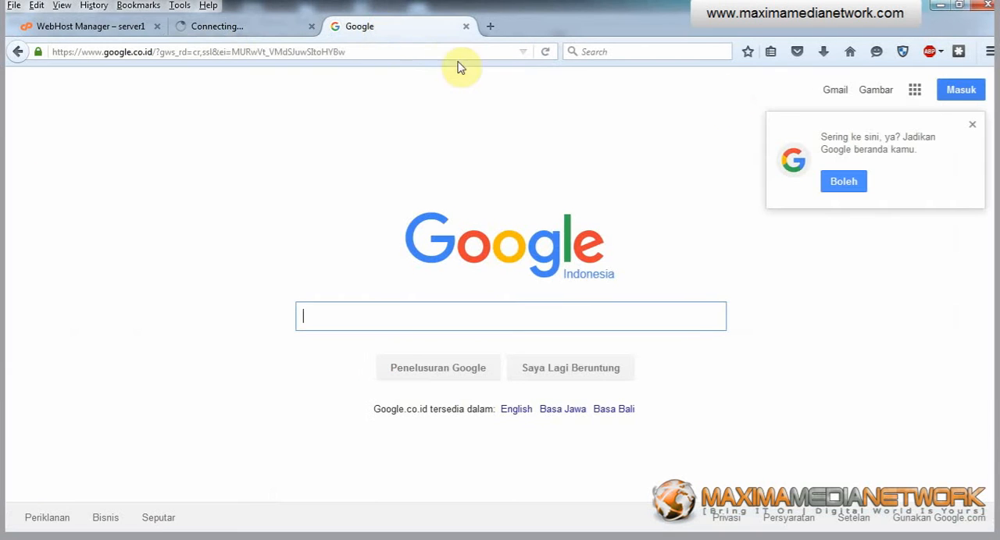
left_click(838, 92)
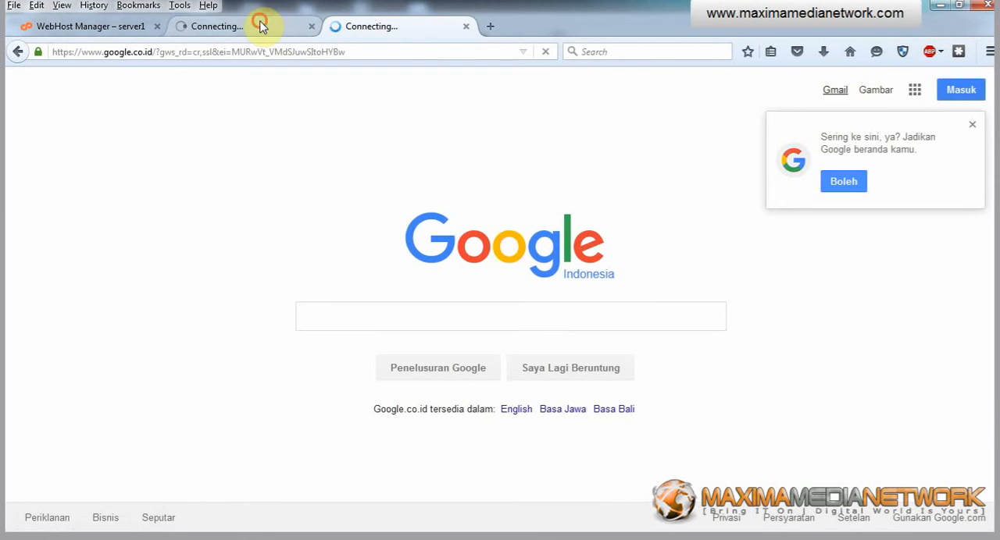
left_click(261, 26)
left_click(367, 26)
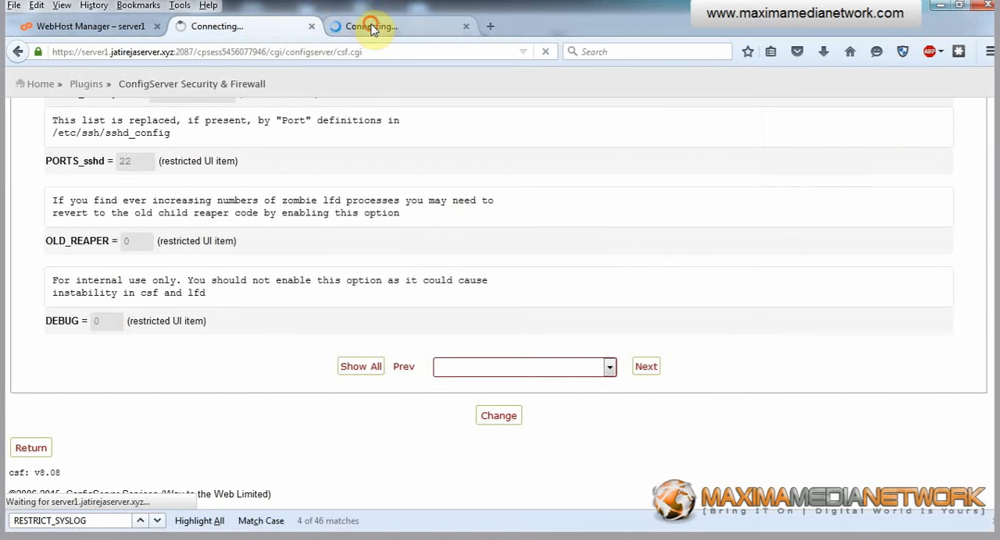
Run the server security check from the ConfigServer page in the WebHost Manager tab.
left_click(86, 27)
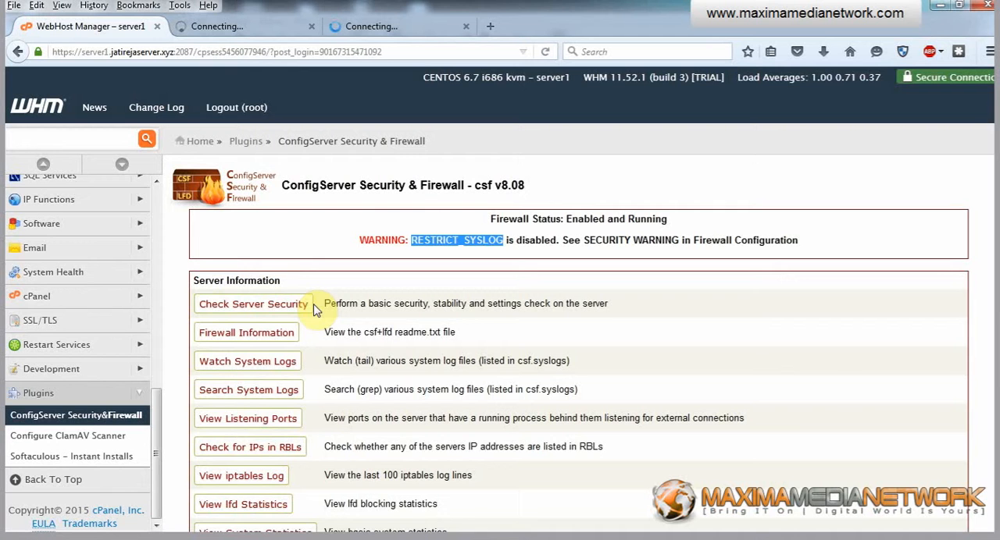
left_click(262, 309)
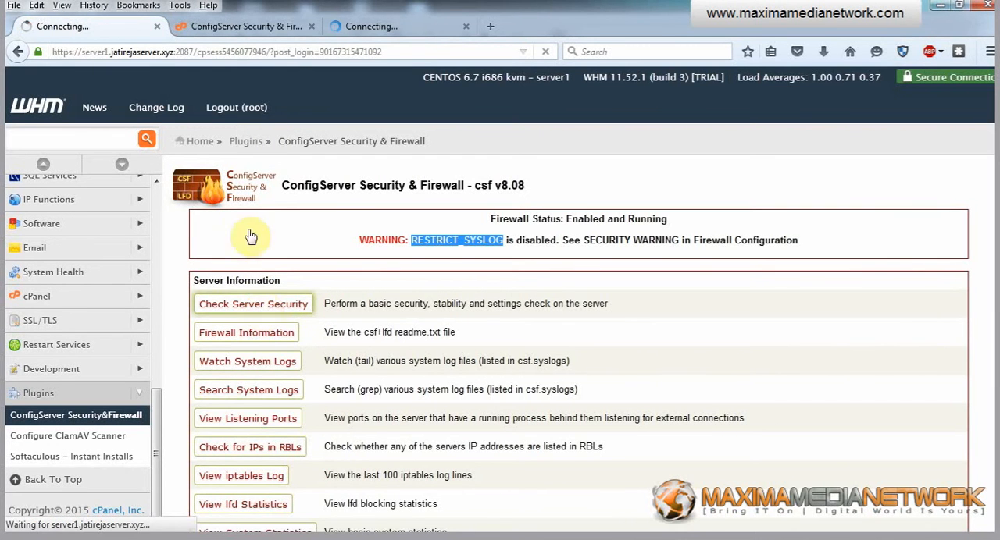
Restart csf and lfd from the separate ConfigServer tab and return to the ConfigServer main page.
left_click(258, 23)
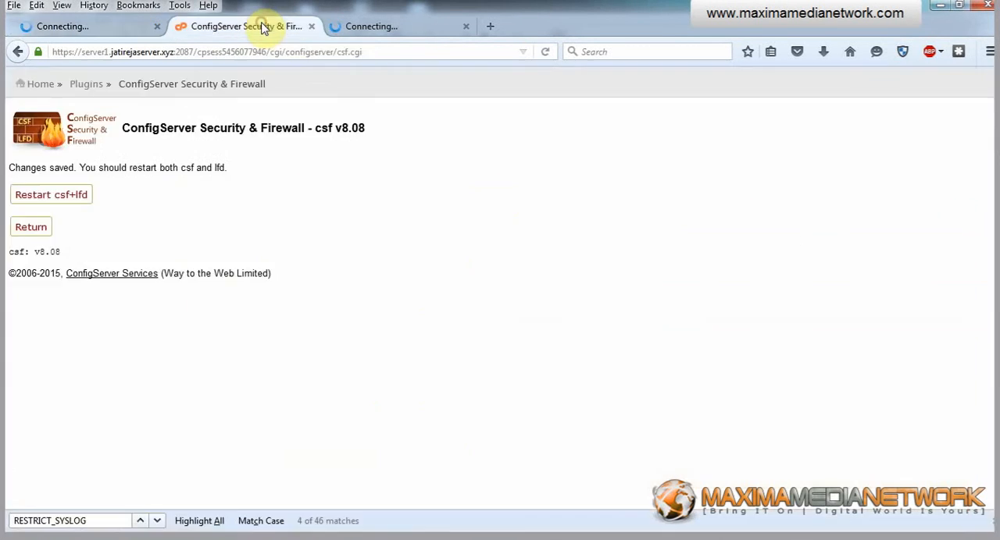
left_click(41, 197)
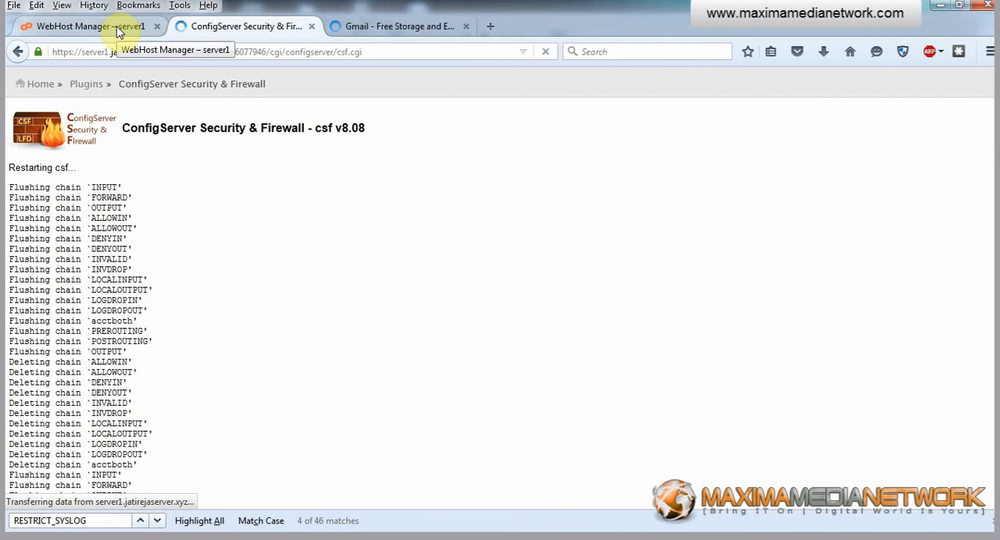
scroll(769, 270, "down", 15)
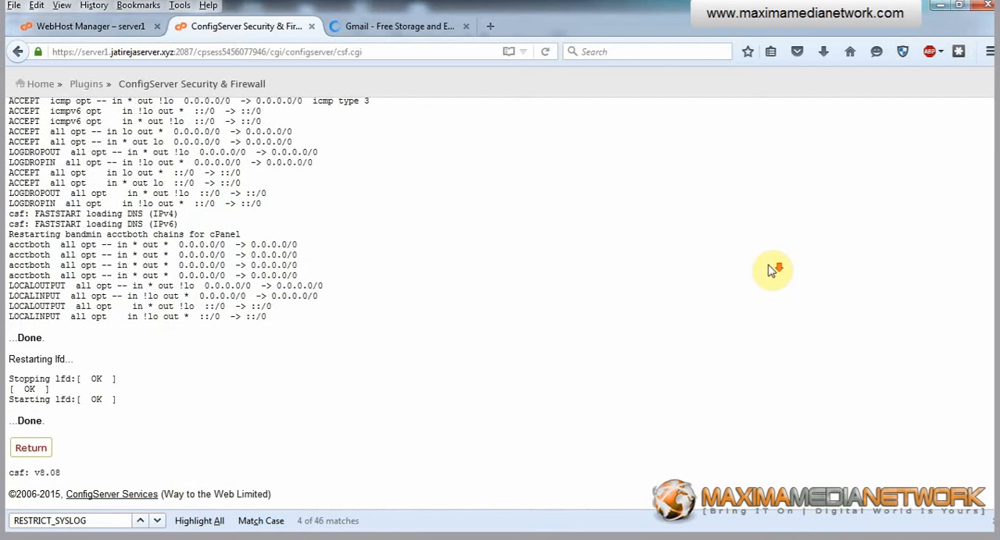
left_click(32, 450)
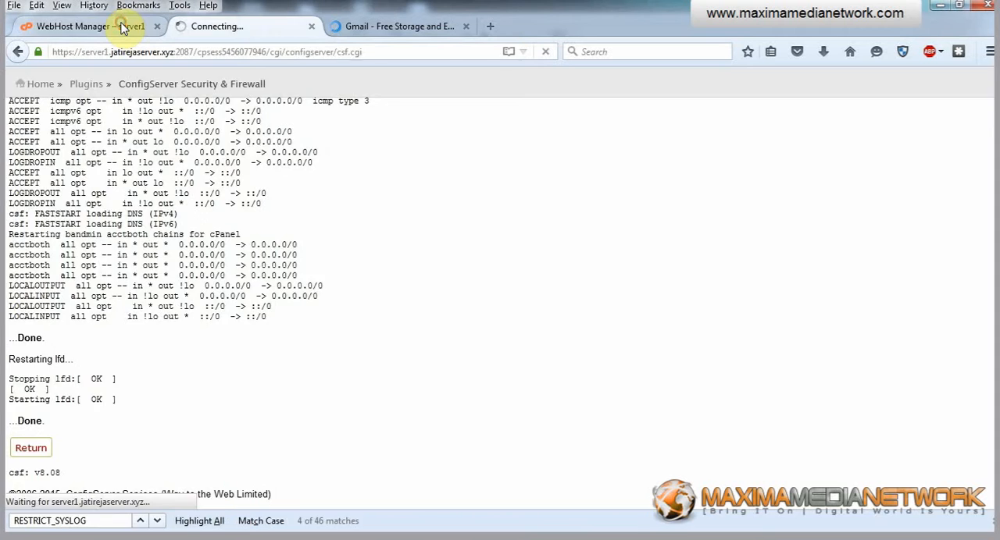
Look through the server security check report in the WebHost Manager tab, from the firewall checks down to the score.
left_click(122, 28)
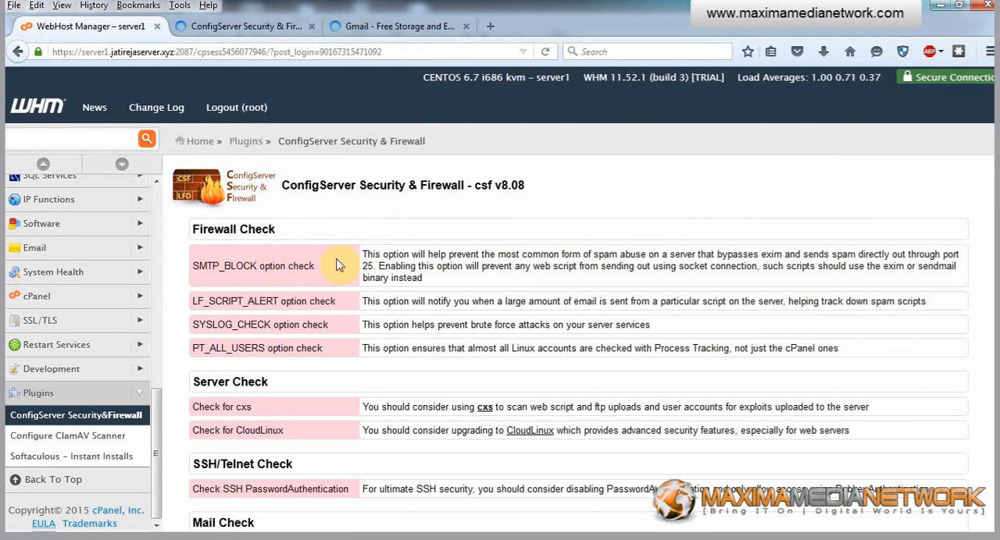
scroll(379, 239, "down", 3)
scroll(383, 239, "up", 3)
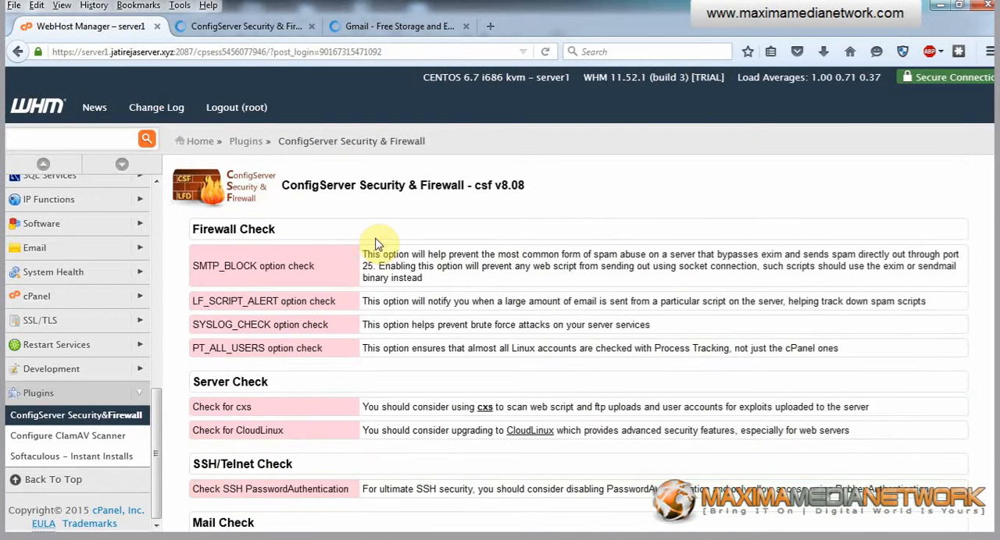
scroll(376, 243, "down", 5)
scroll(376, 241, "down", 10)
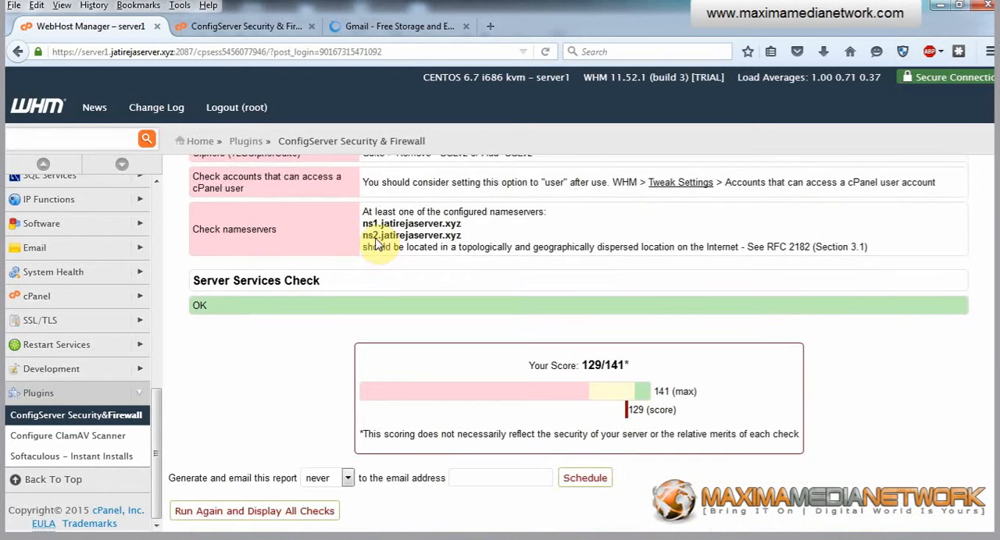
scroll(374, 244, "up", 3)
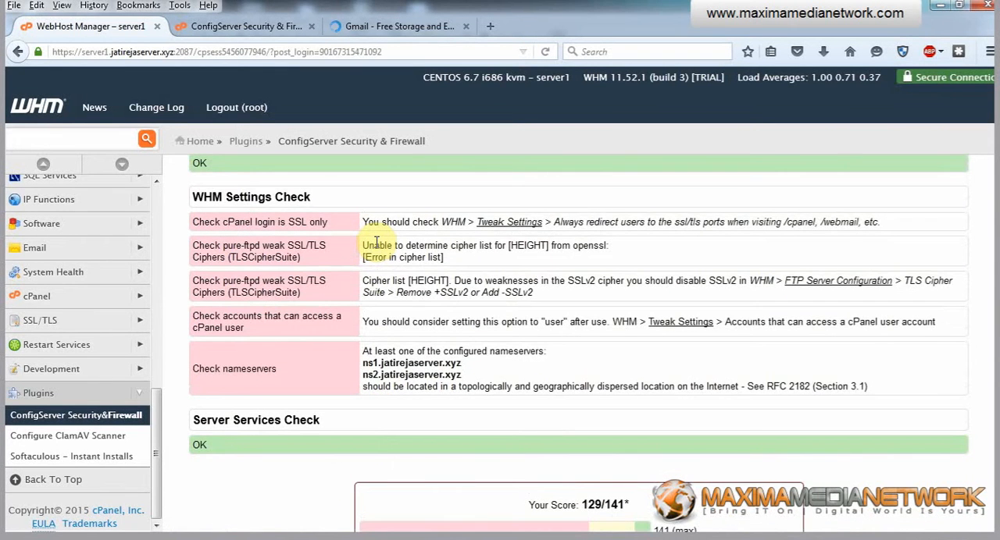
scroll(372, 289, "up", 11)
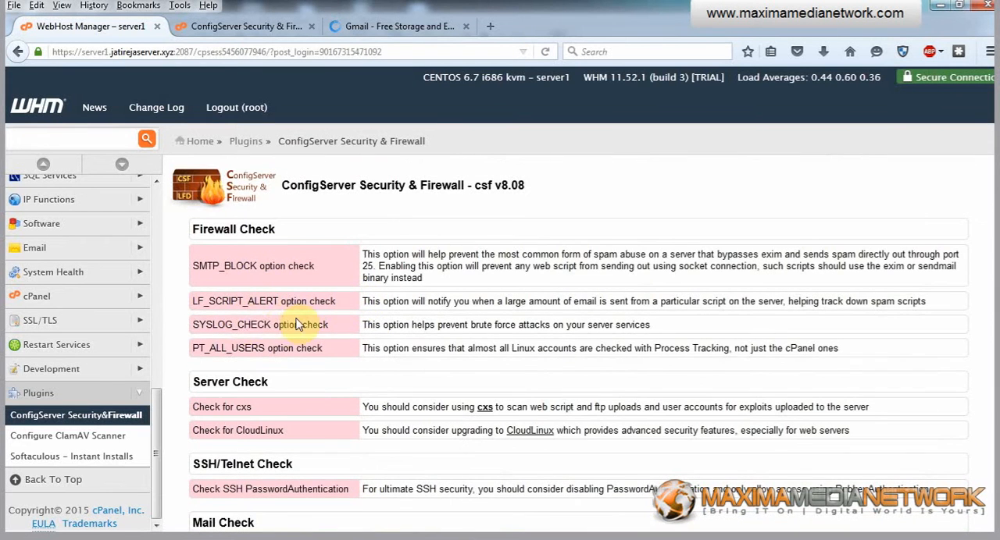
Examine the flagged WHM Settings Check items: SSL-only cPanel login, pure-ftpd ciphers, cPanel user access and nameservers.
scroll(301, 321, "down", 3)
scroll(290, 291, "down", 6)
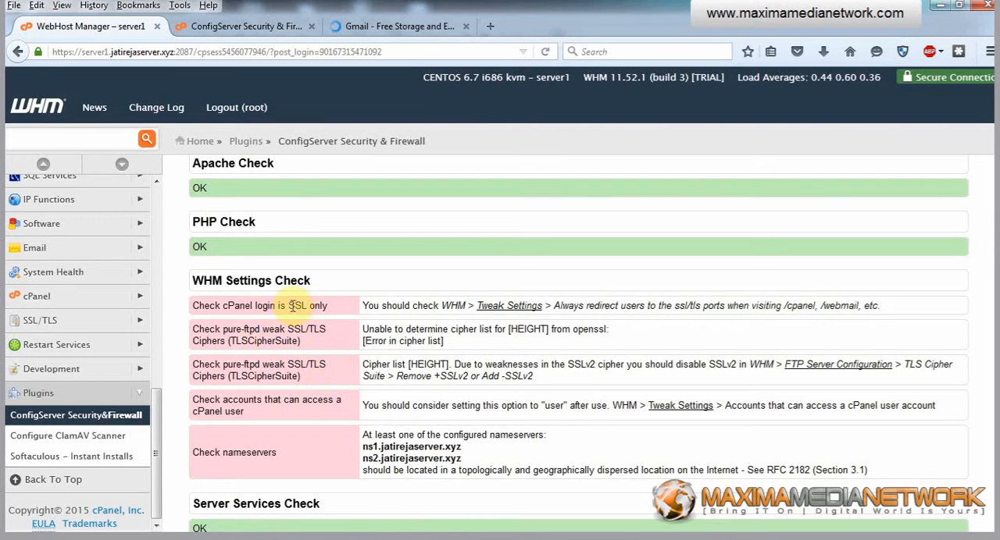
left_click_drag(256, 305, 316, 305)
left_click_drag(241, 332, 281, 332)
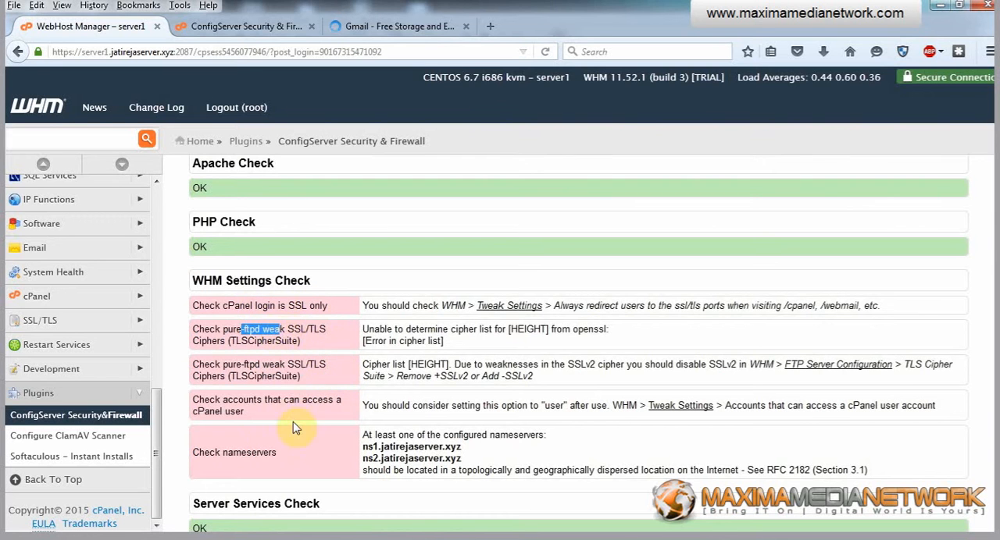
left_click_drag(223, 403, 250, 404)
left_click_drag(223, 453, 279, 458)
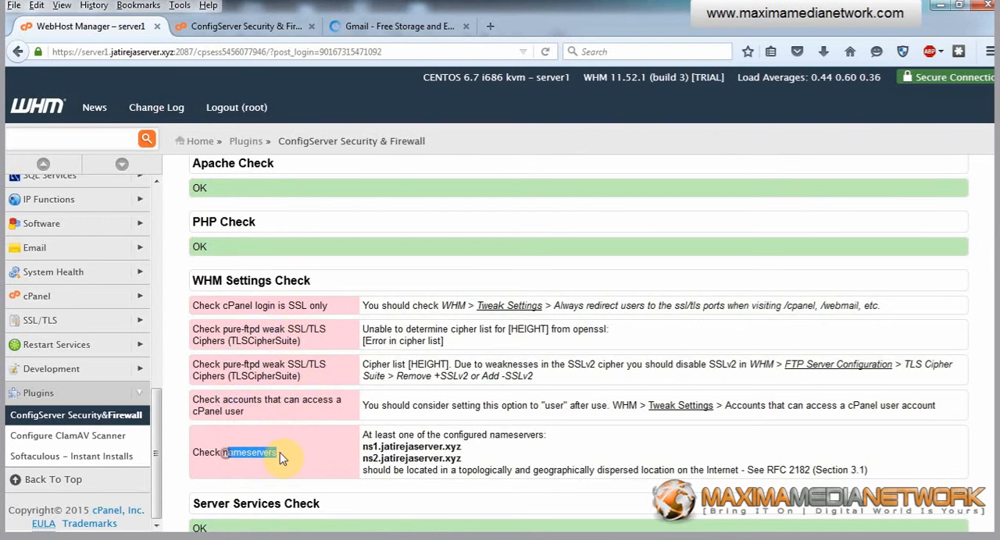
Review the SSH PasswordAuthentication and CloudLinux recommendations in the security report.
scroll(310, 383, "up", 5)
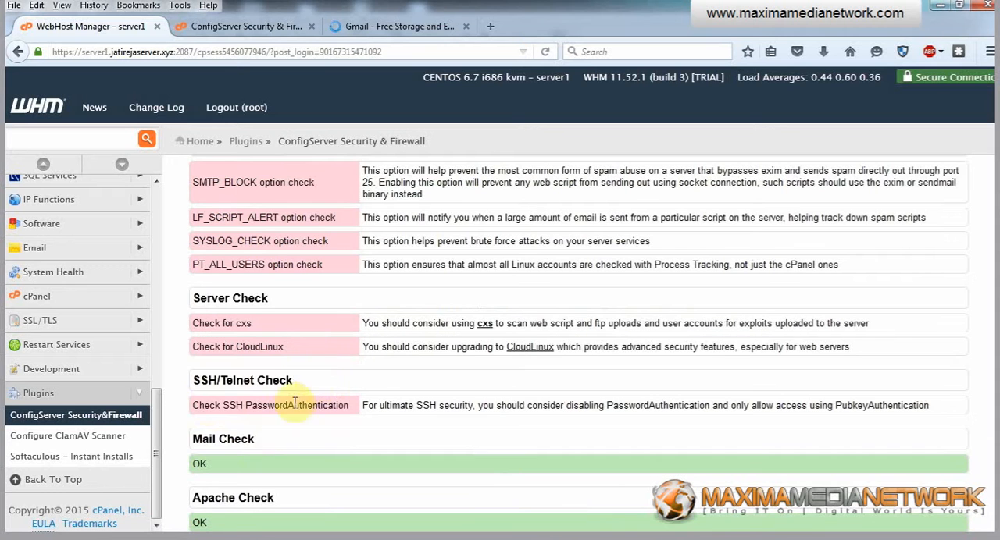
left_click_drag(204, 405, 269, 405)
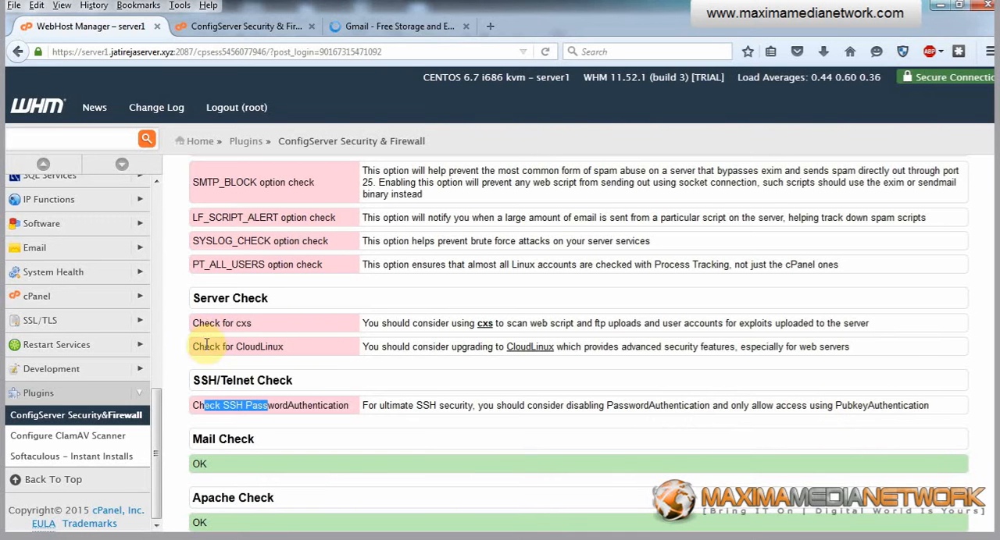
left_click_drag(202, 346, 244, 347)
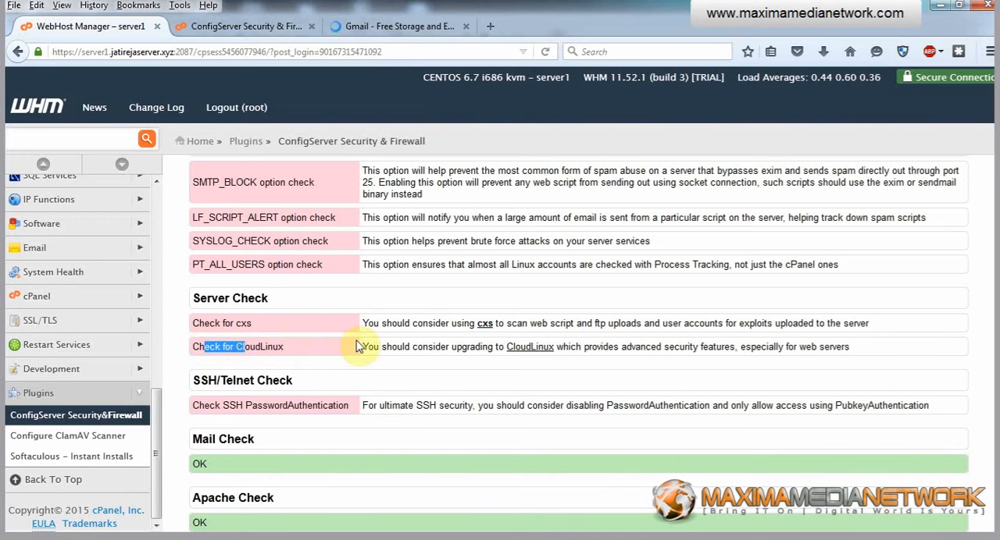
Copy the SMTP_BLOCK option name from the Firewall Check section of the security report.
scroll(258, 297, "up", 2)
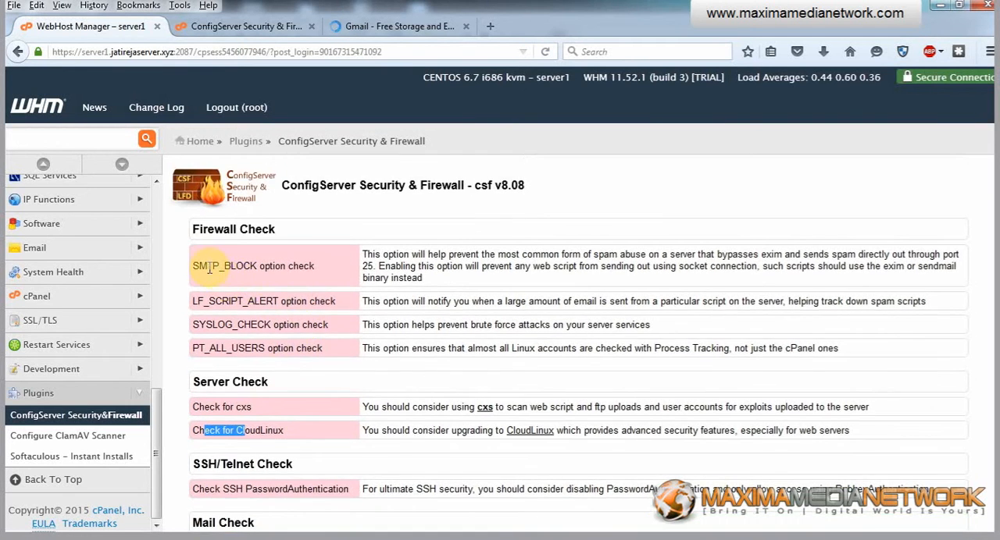
left_click_drag(207, 266, 252, 278)
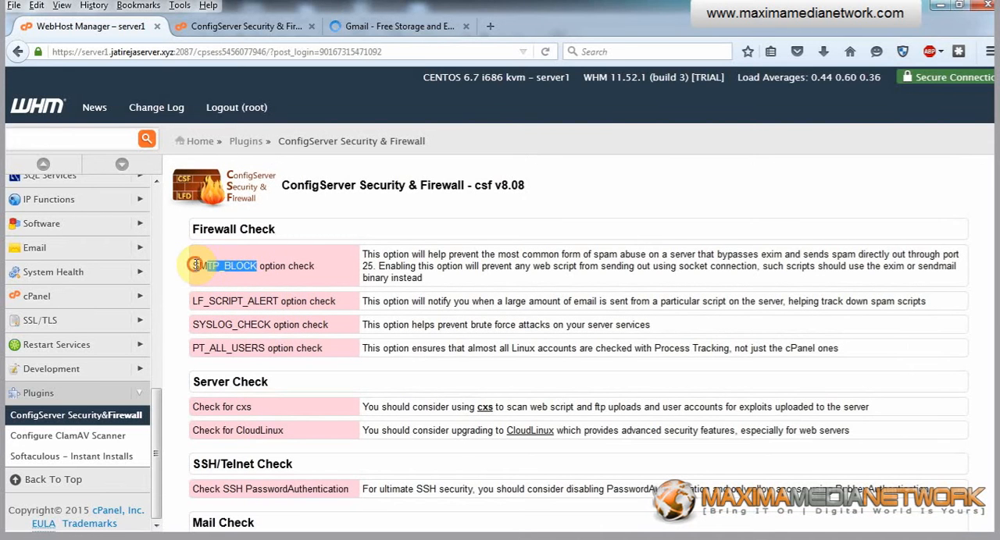
left_click_drag(195, 266, 258, 265)
left_click(263, 266)
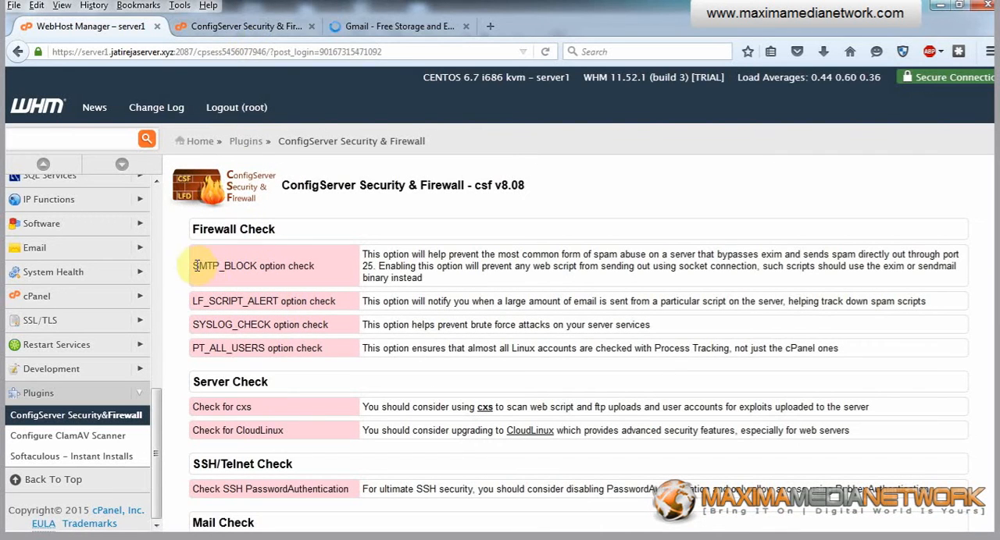
left_click_drag(195, 265, 252, 264)
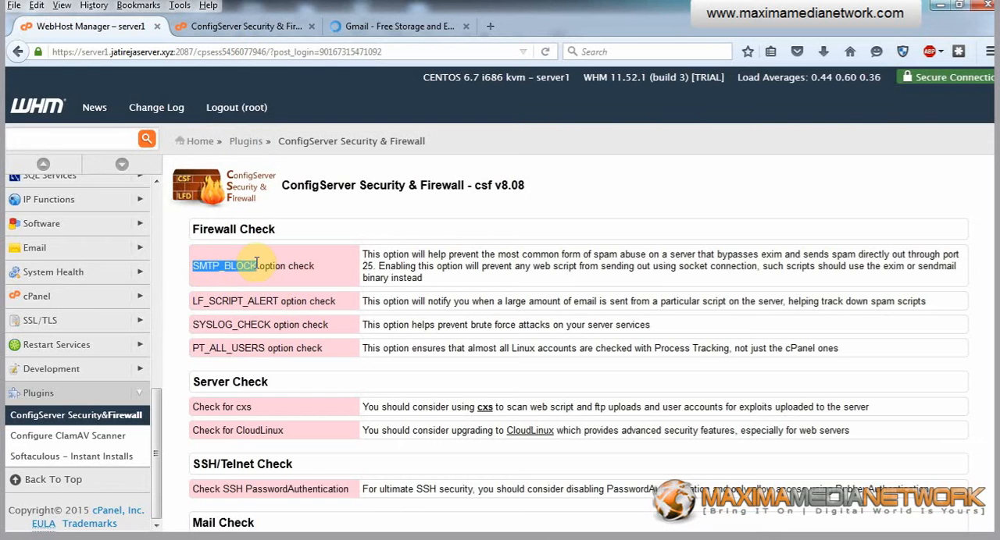
Switch to the separate ConfigServer tab and open the Firewall Configuration for csf and lfd.
left_click(249, 27)
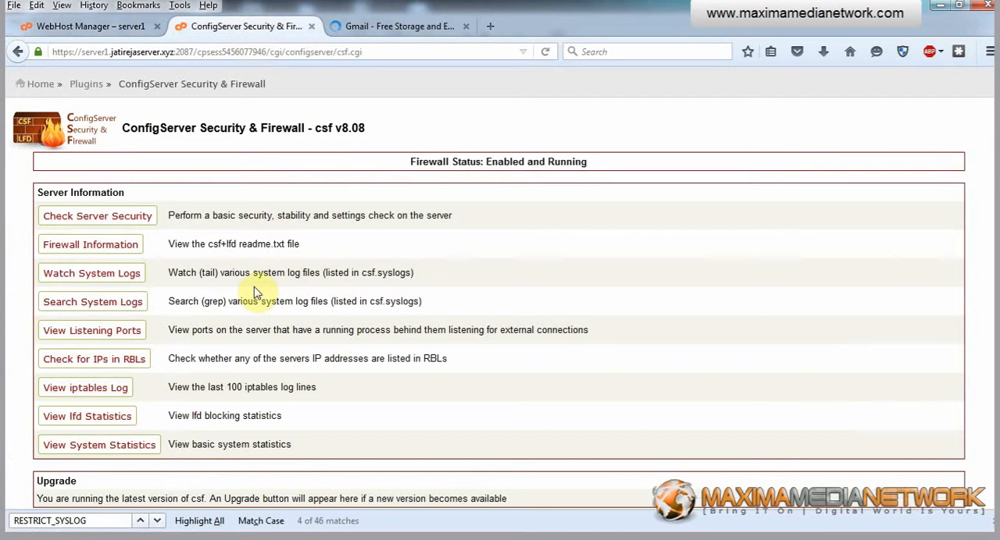
left_click_drag(96, 523, 33, 521)
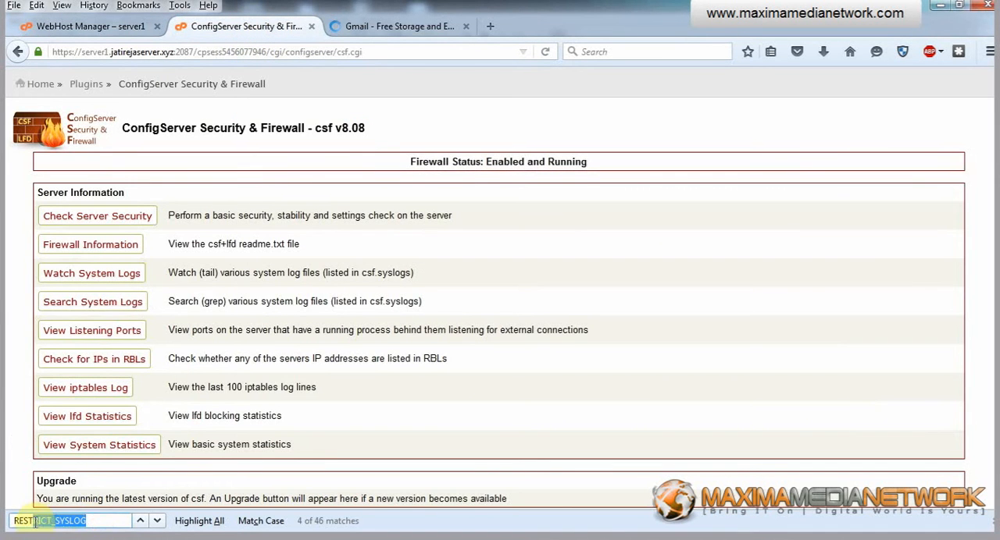
scroll(226, 336, "down", 7)
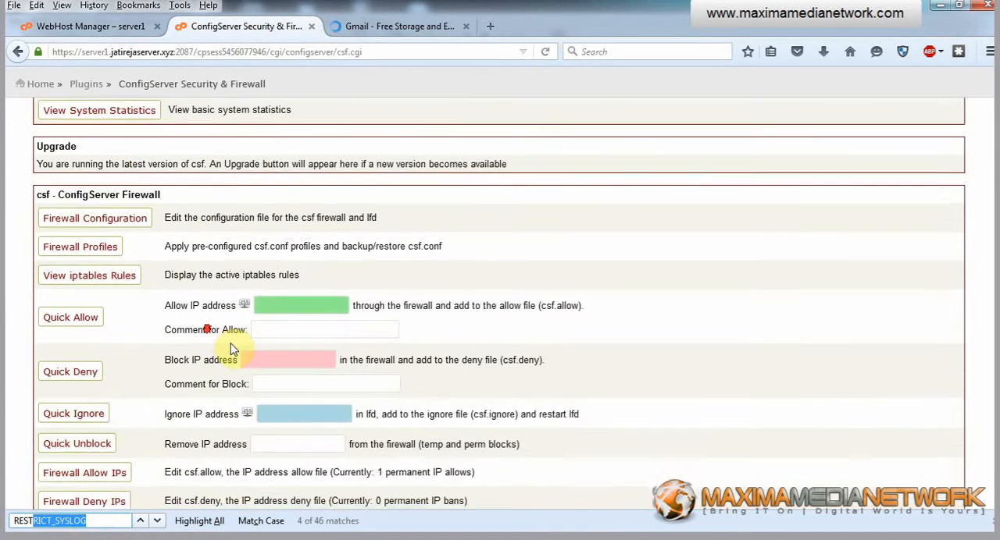
left_click(112, 222)
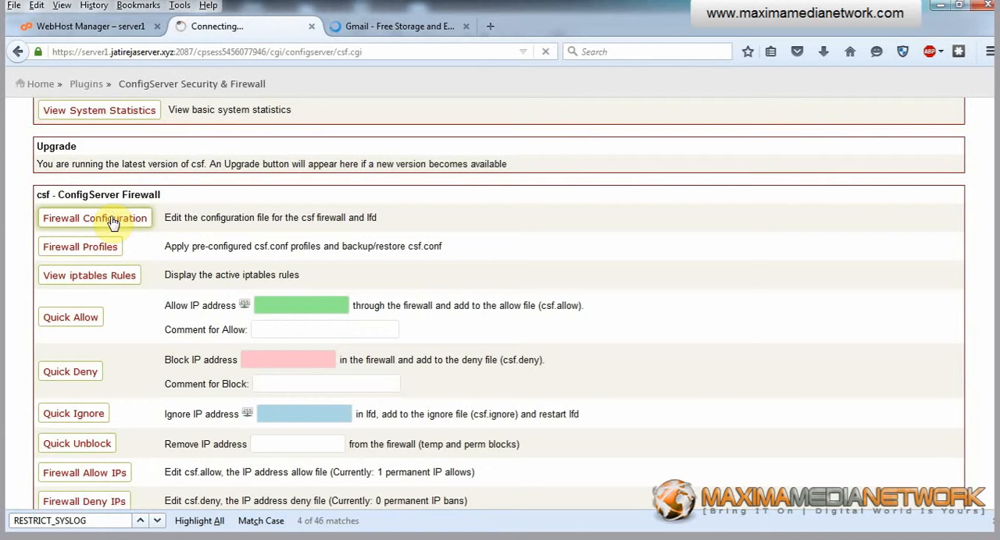
Switch to Gmail and open its account sign-in page, checking the firewall configuration page while it loads.
left_click(397, 26)
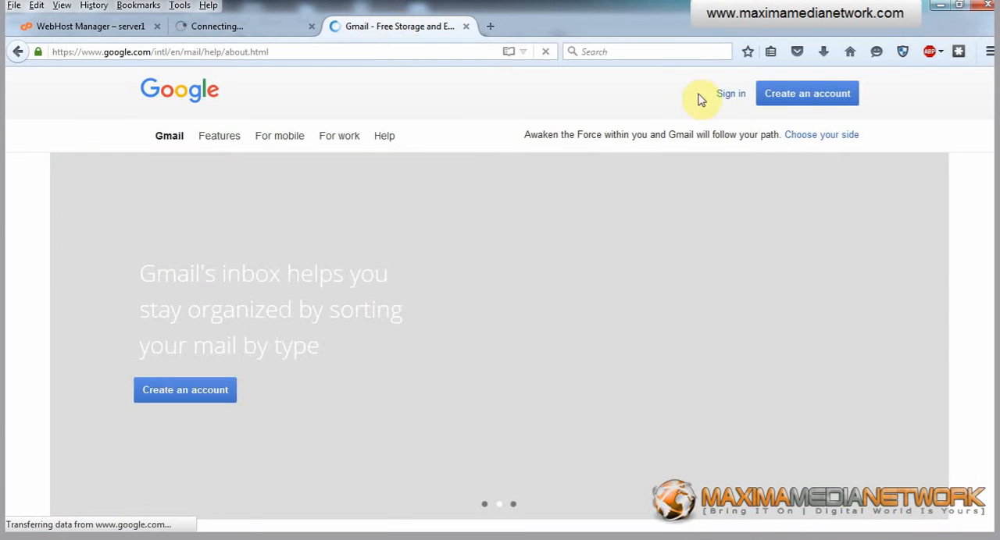
left_click(731, 97)
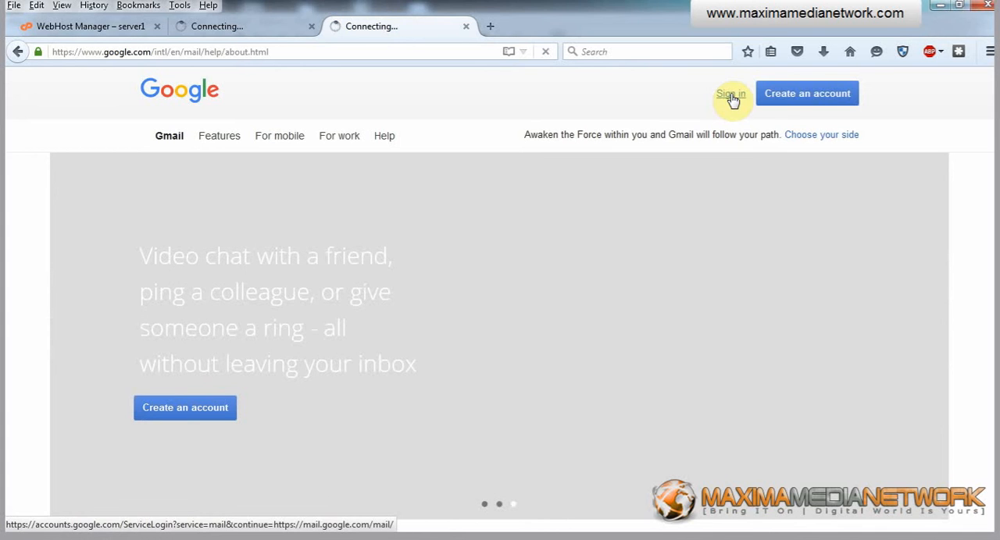
left_click(226, 29)
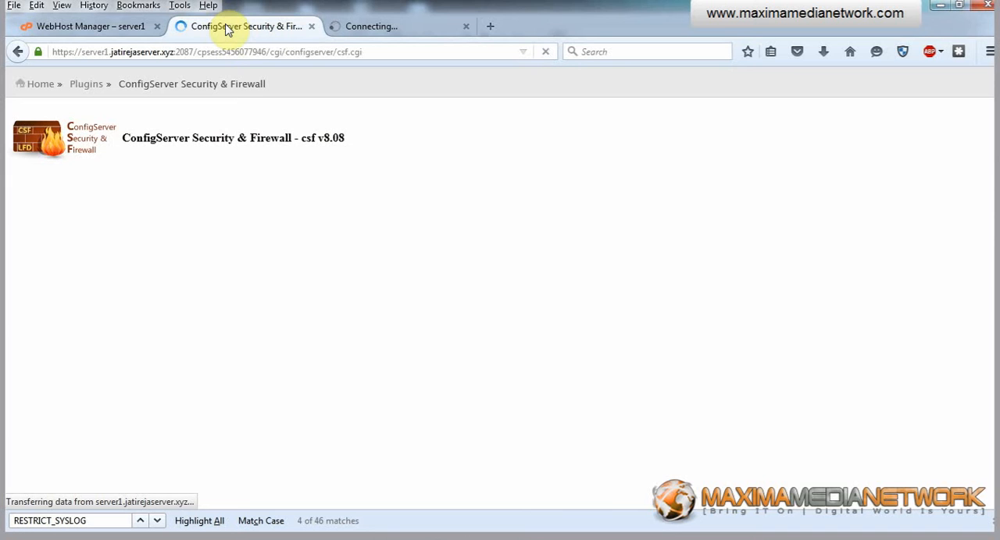
left_click(388, 32)
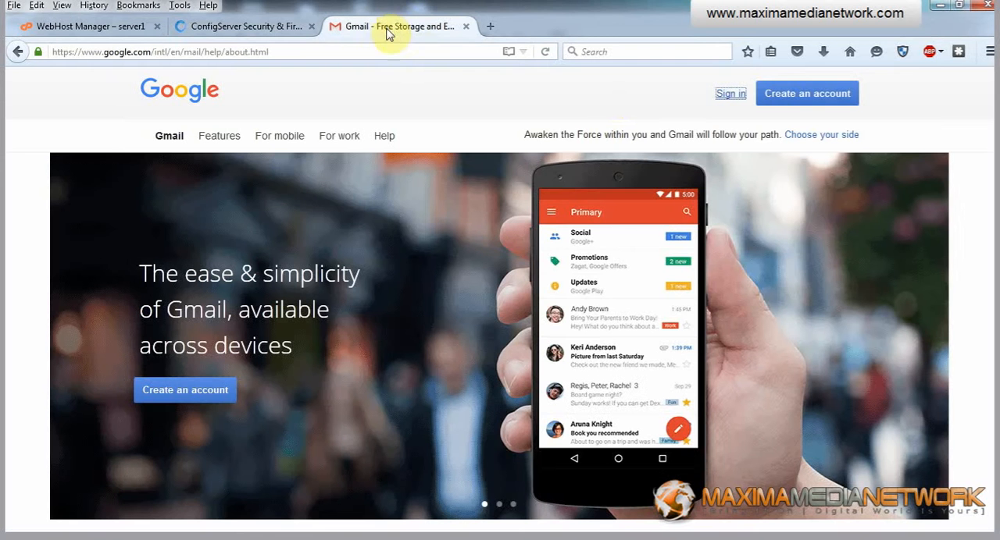
left_click(731, 95)
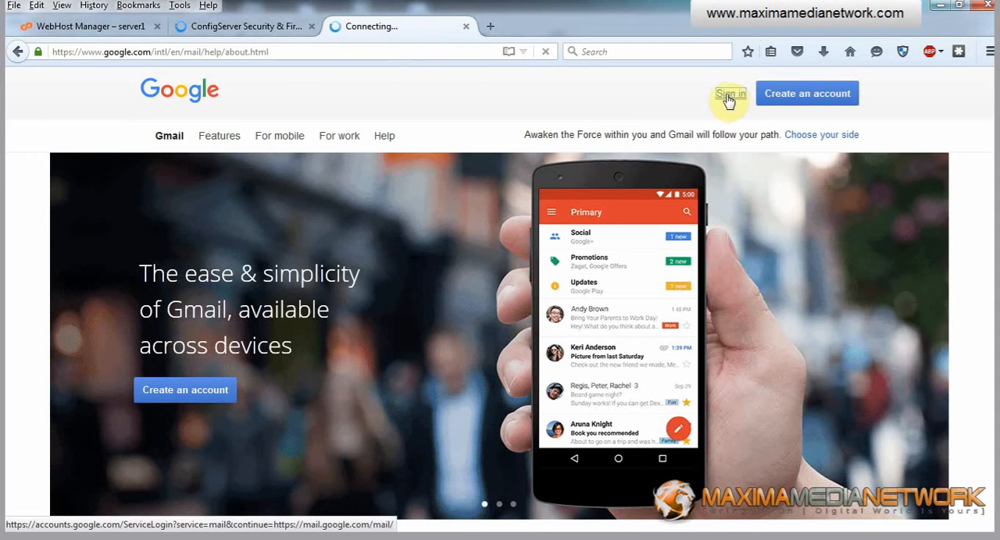
left_click(250, 29)
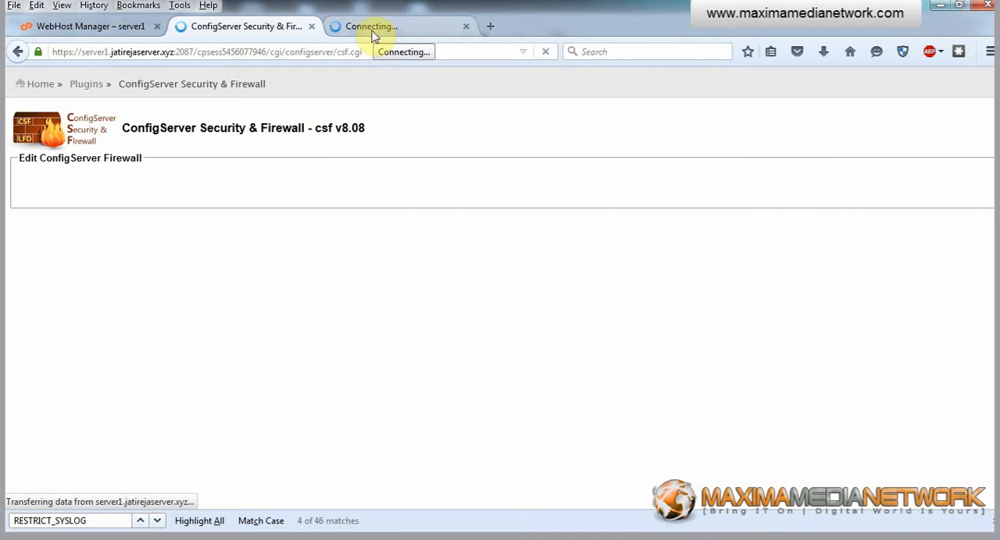
left_click(130, 28)
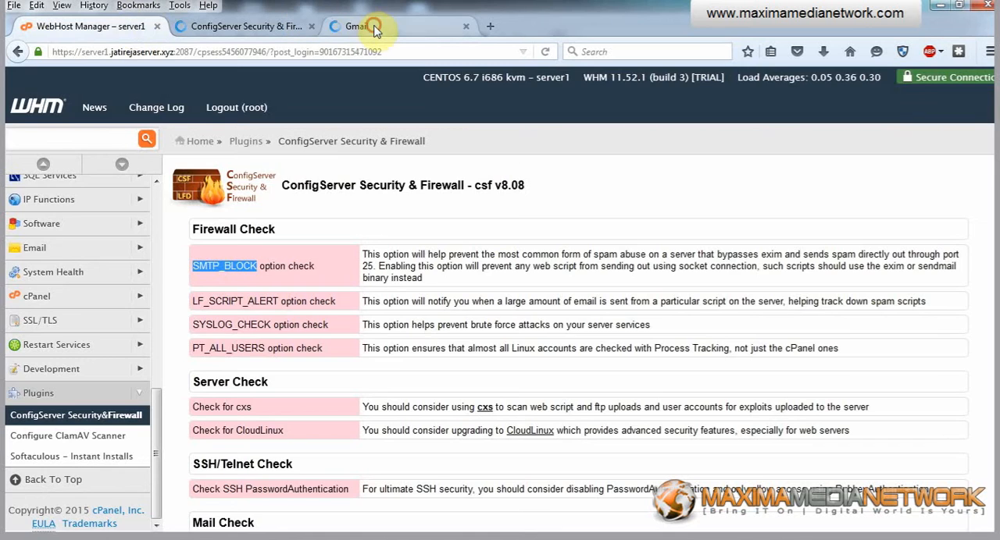
left_click(375, 29)
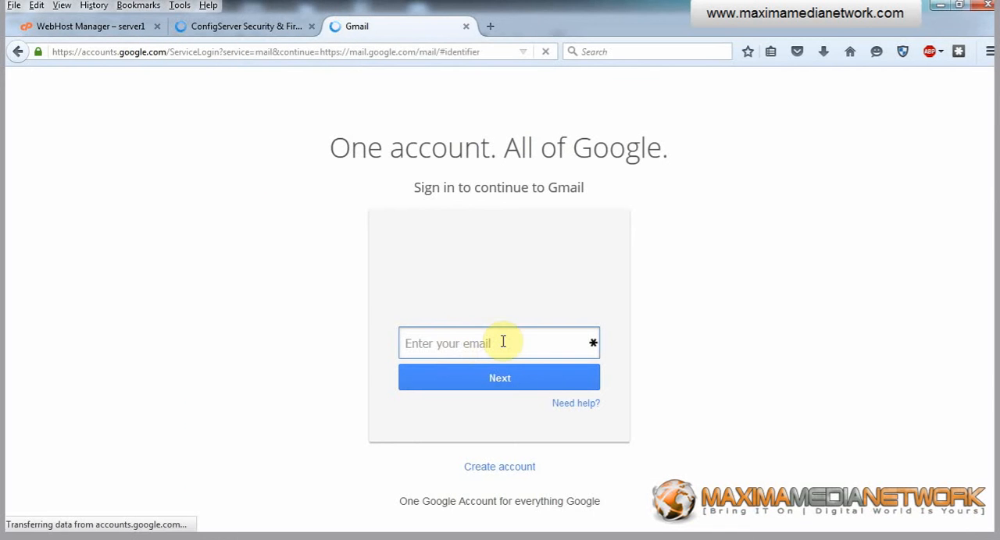
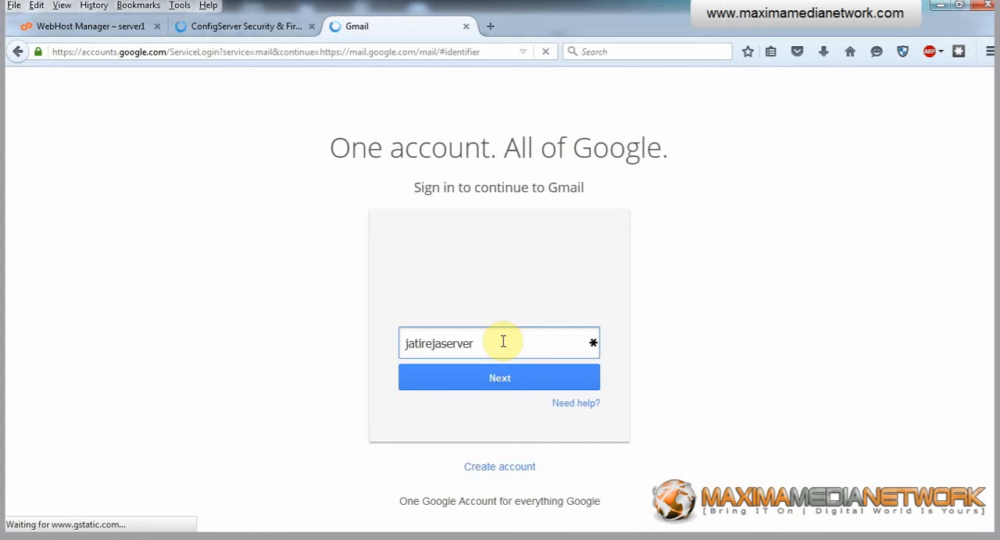
Submit the account's e-mail name on the Google sign-in form and check the firewall configuration page.
key("Return")
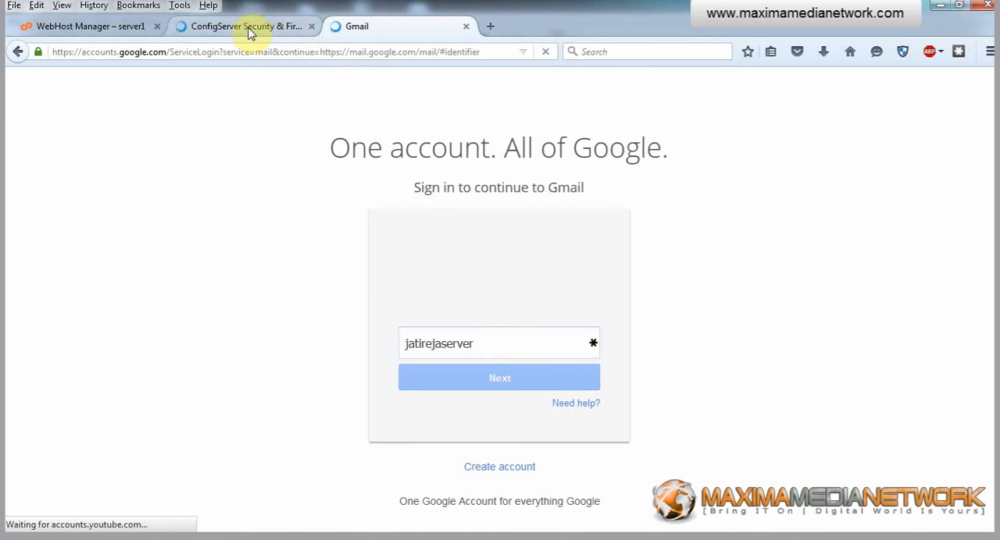
left_click(250, 31)
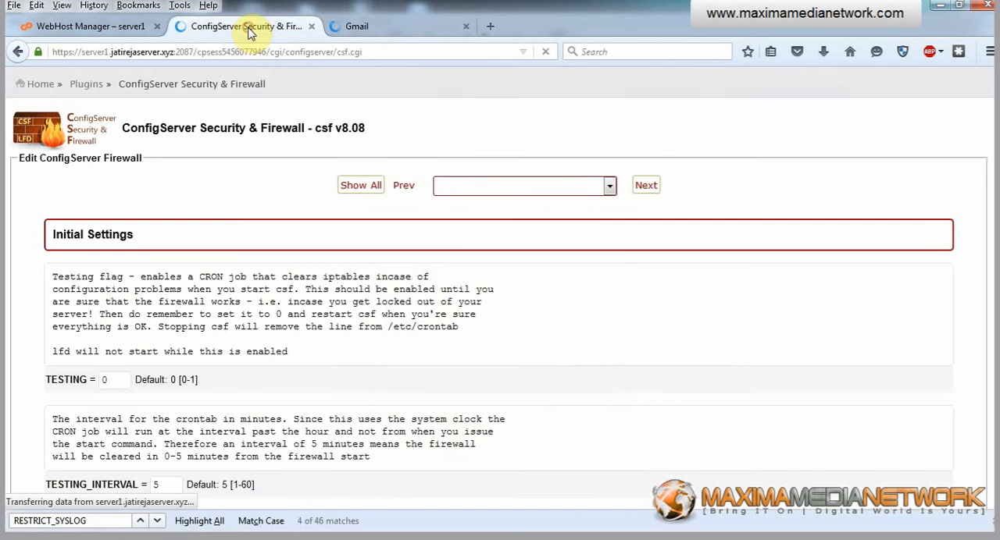
Enter the account password on the Gmail sign-in page and submit it.
left_click(371, 27)
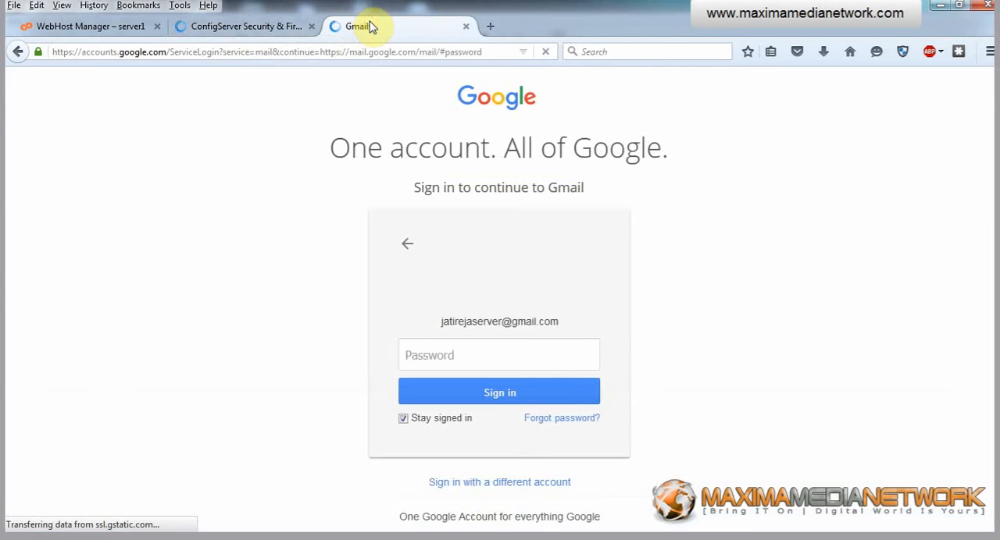
left_click(452, 356)
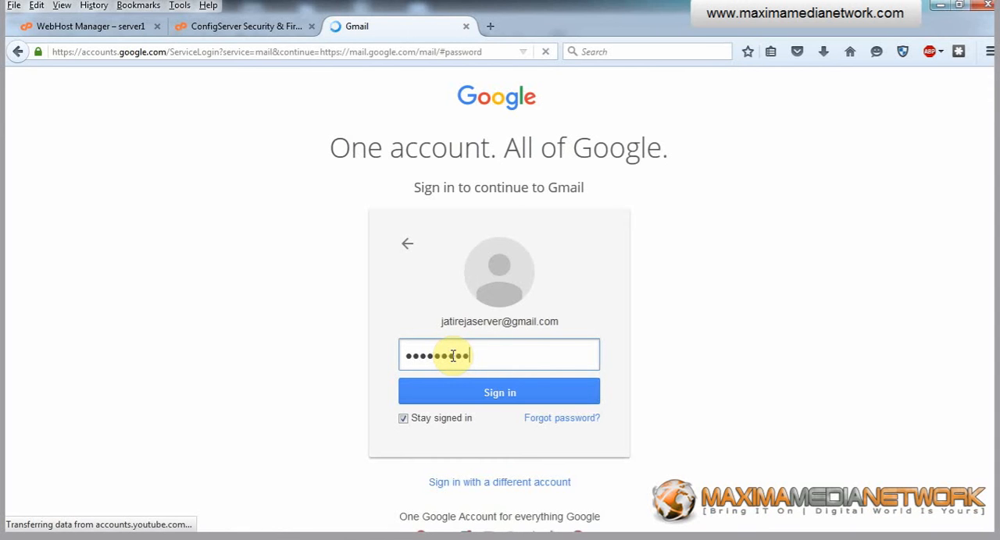
key("Return")
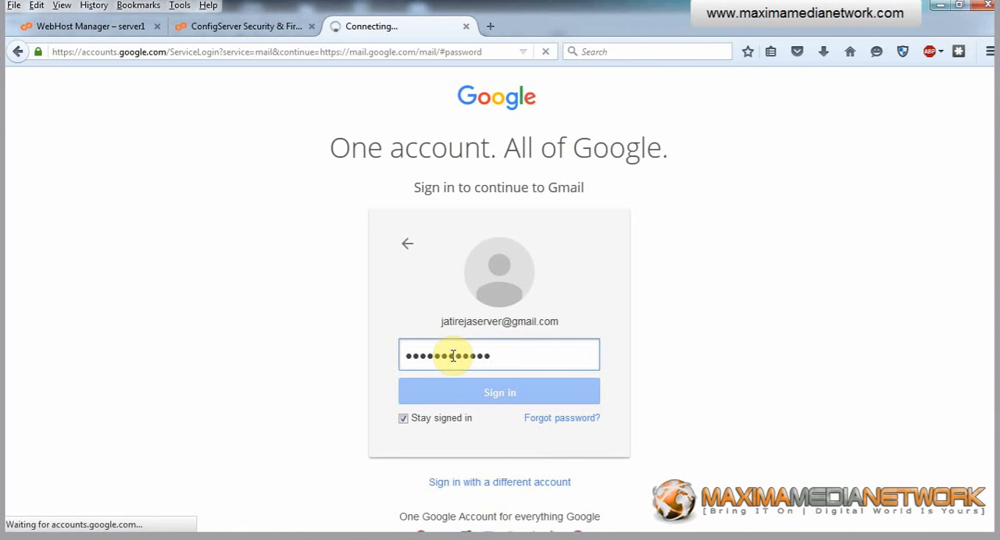
Find SMTP_BLOCK on the firewall configuration page in the ConfigServer tab and set its value to 1.
left_click(232, 28)
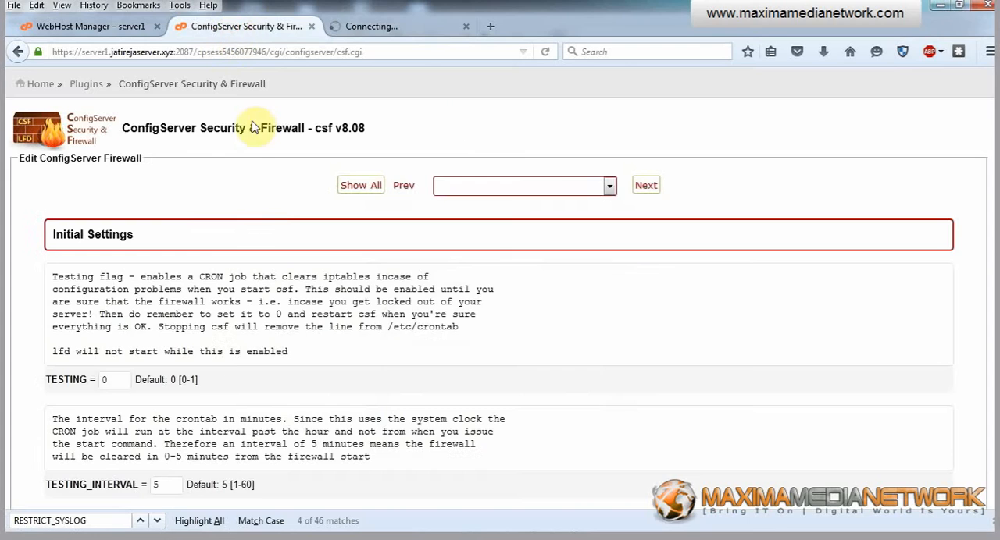
left_click(133, 32)
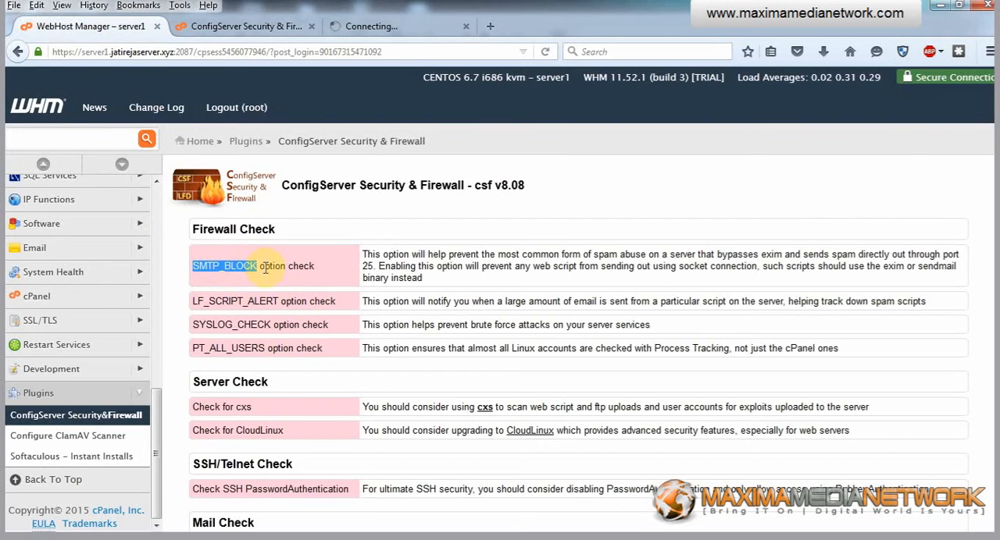
left_click(236, 27)
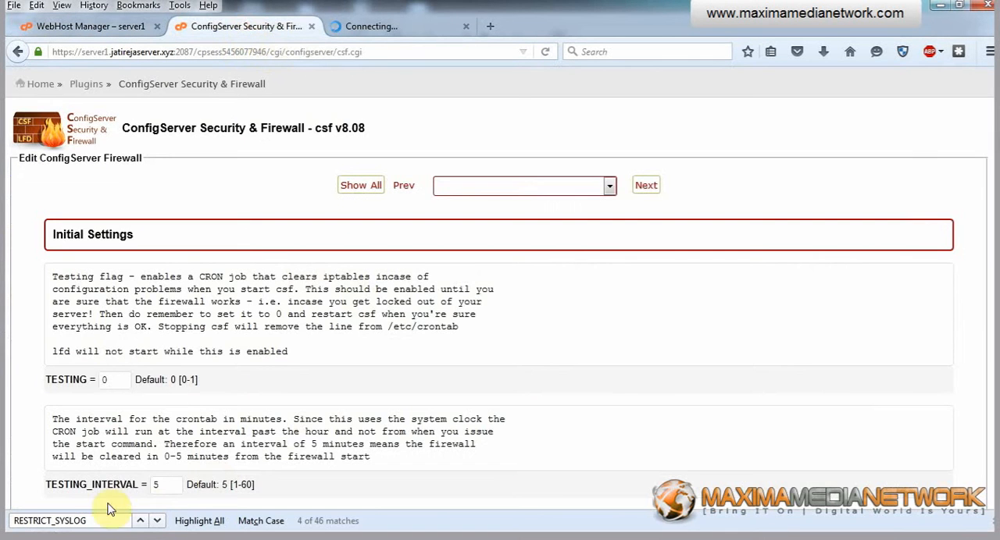
left_click_drag(80, 521, 8, 521)
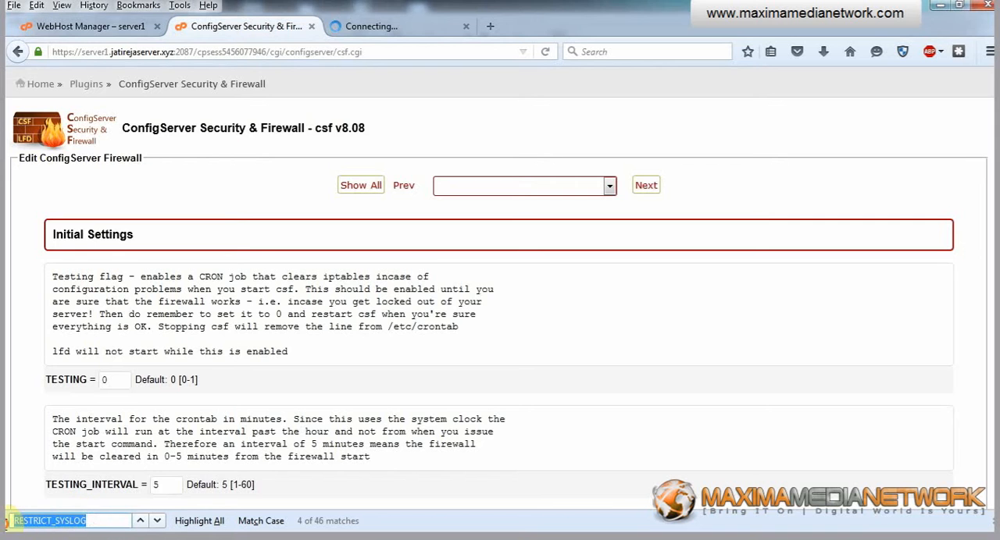
type("SMTP_BLOCK")
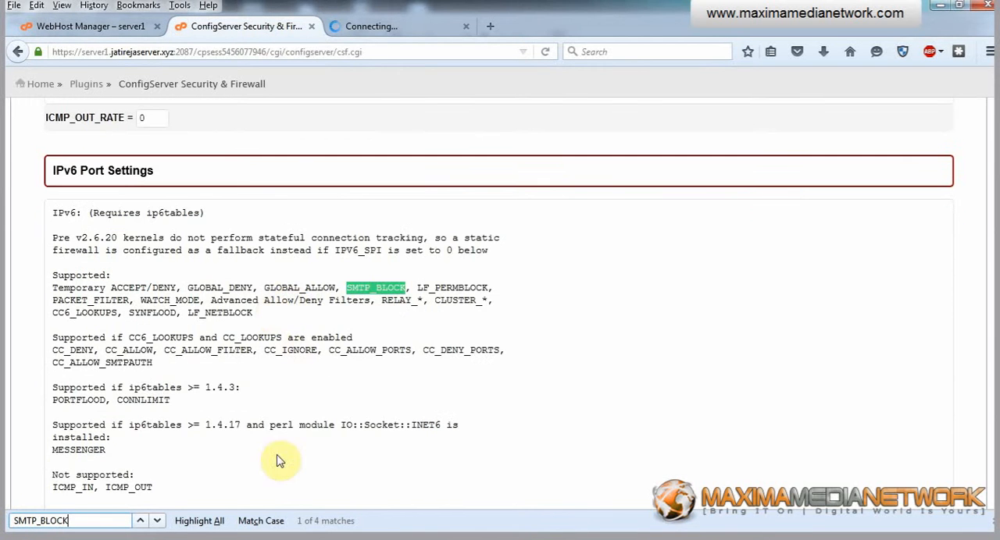
left_click(157, 521)
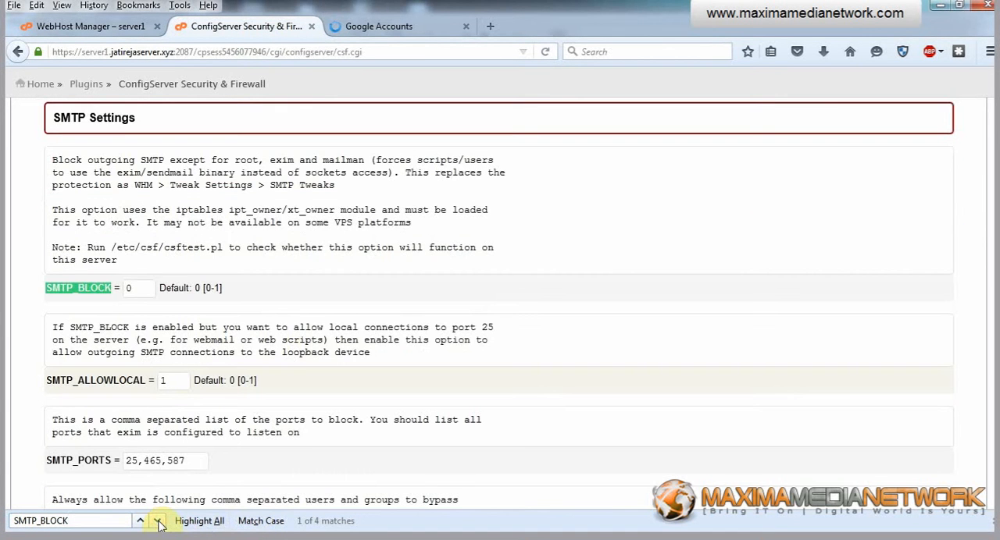
left_click(139, 287)
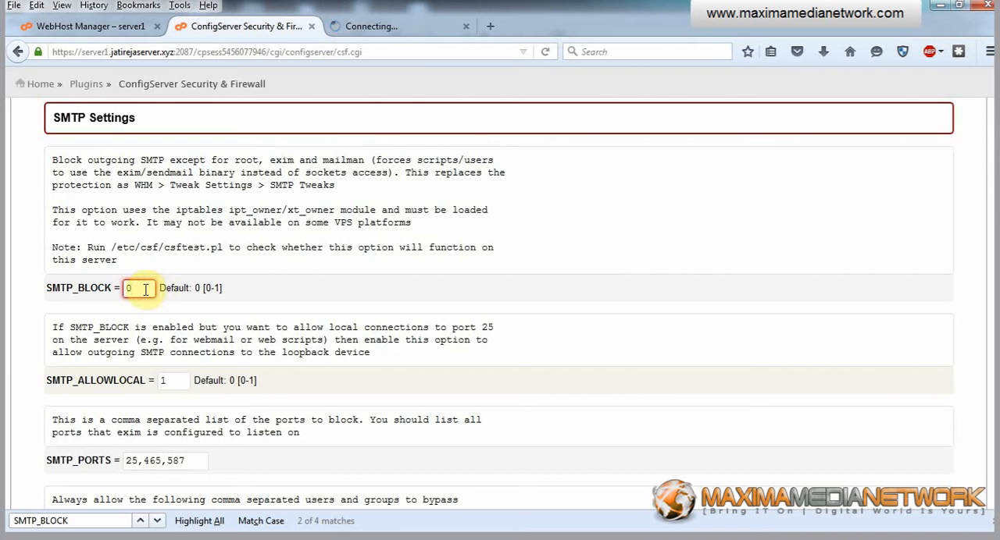
left_click_drag(142, 288, 119, 289)
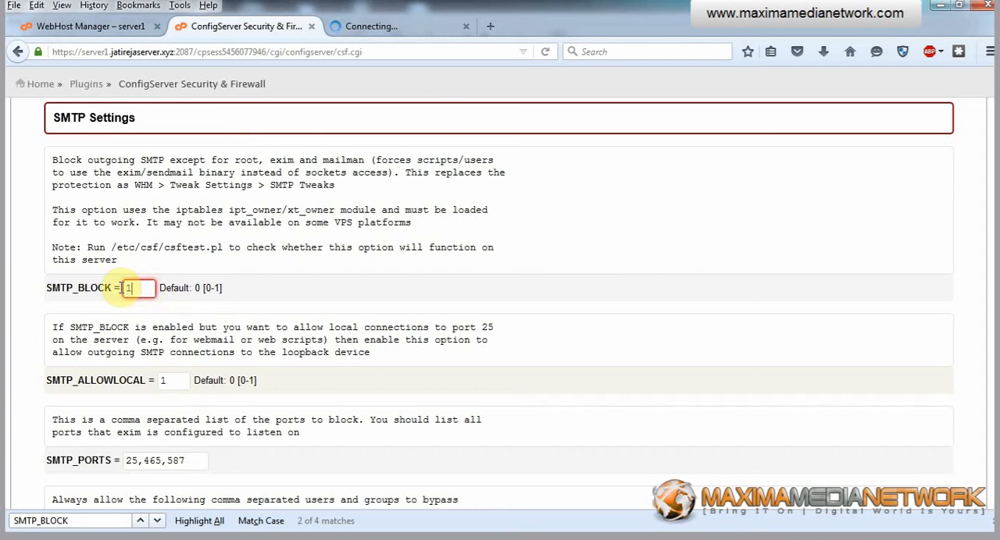
Copy the LF_SCRIPT_ALERT name from the security check, find it on the firewall configuration page and set its value to 1.
left_click(123, 27)
left_click_drag(193, 301, 245, 299)
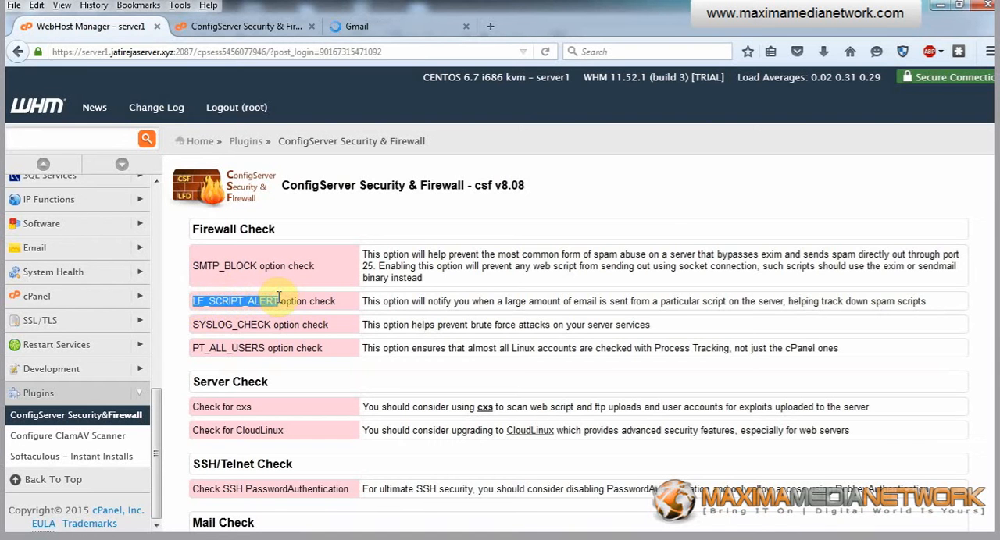
left_click(257, 26)
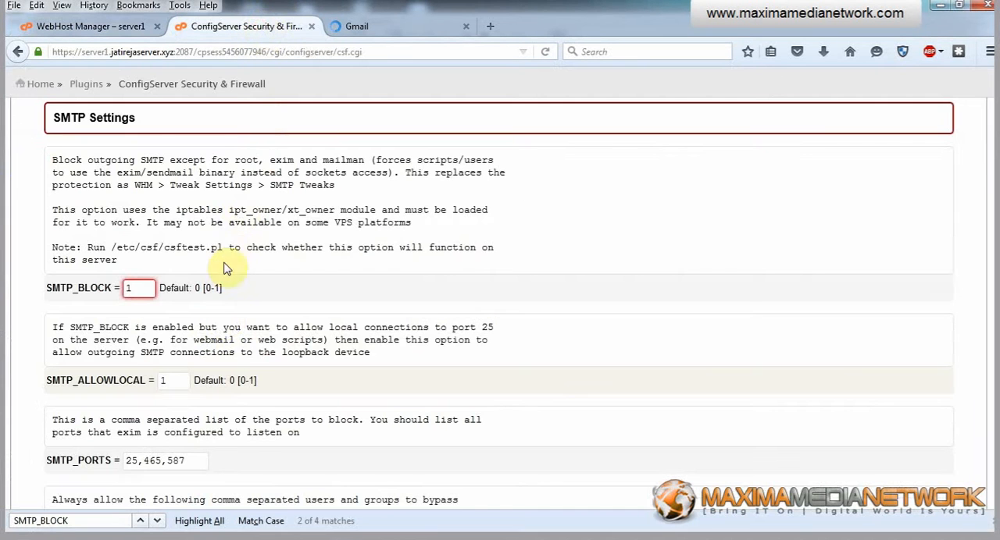
left_click_drag(84, 521, 16, 521)
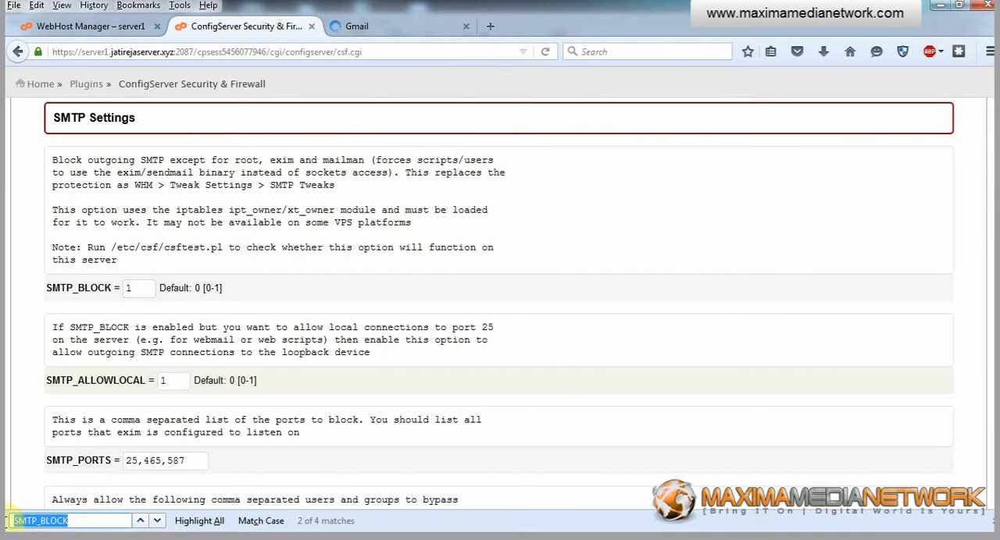
type("LF_SCRIPT_ALERT")
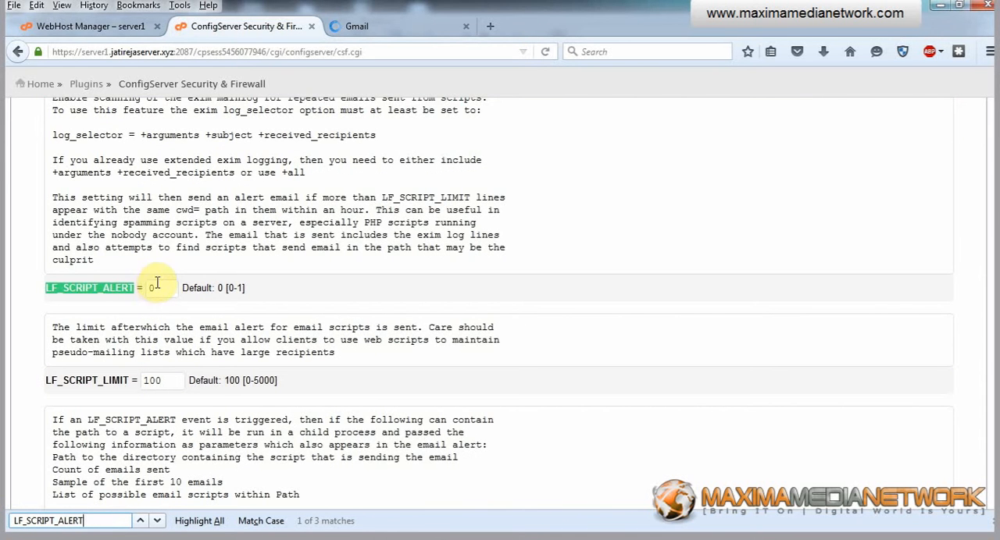
left_click(156, 288)
key("BackSpace")
type("1")
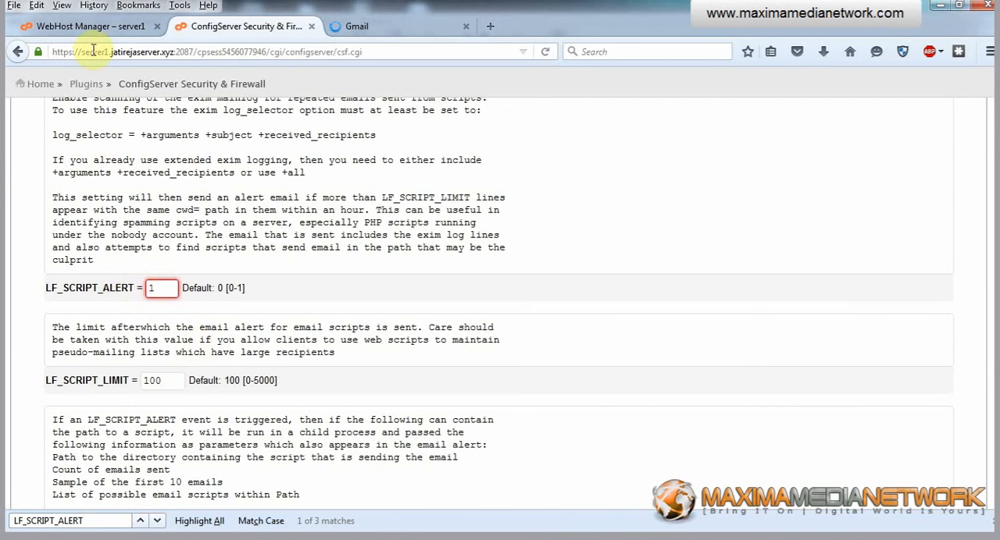
Copy SYSLOG_CHECK from the security check, find that setting on the firewall configuration page and set it to 3600.
left_click(103, 31)
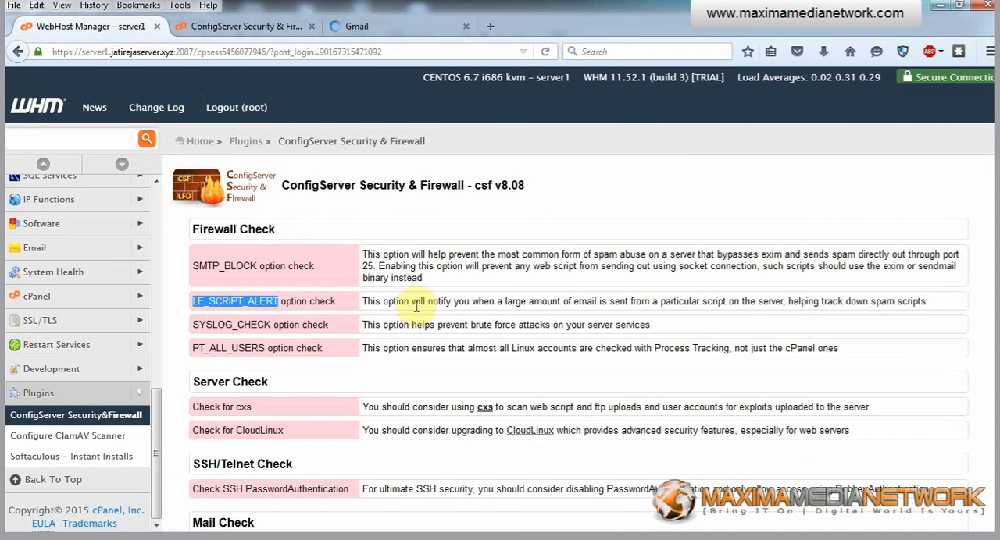
left_click_drag(366, 301, 582, 300)
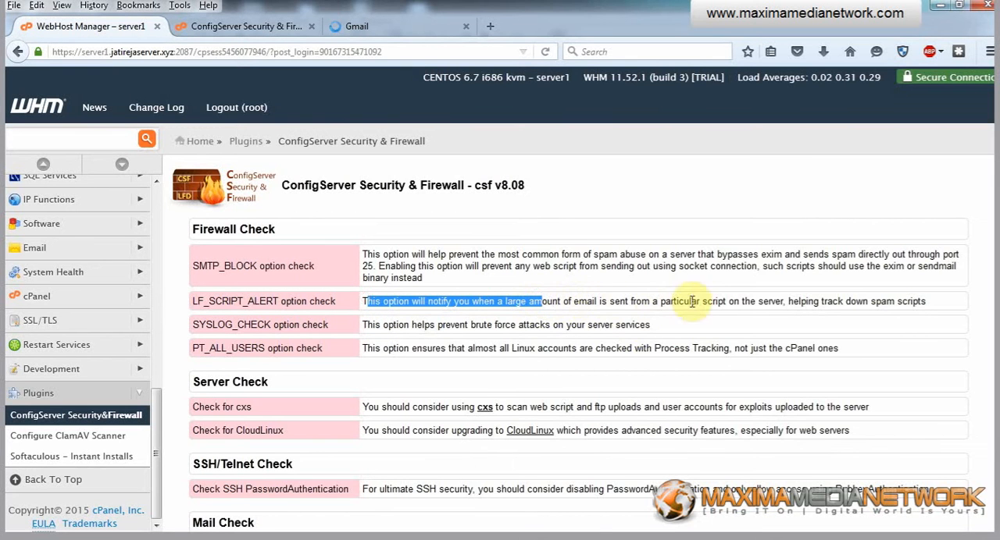
left_click_drag(820, 302, 933, 303)
left_click(932, 304)
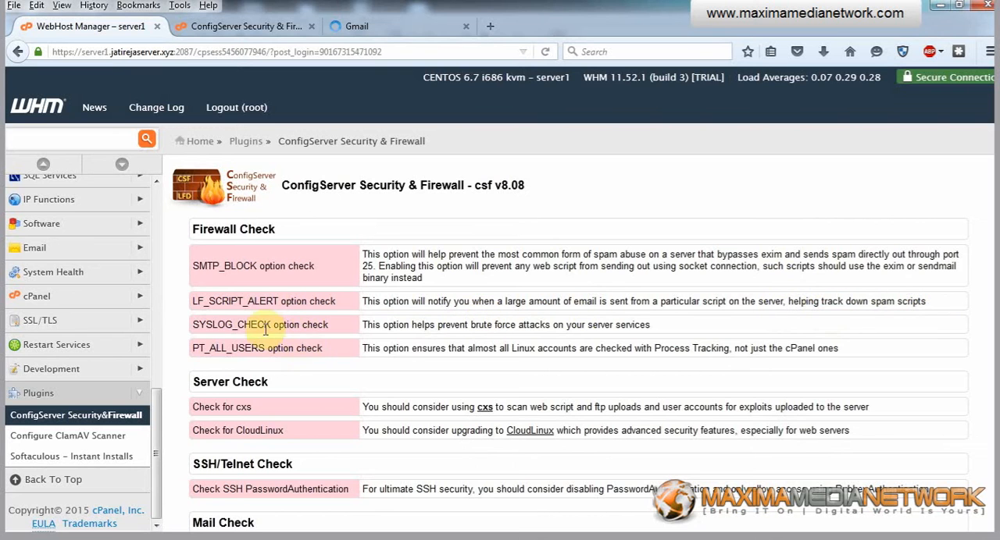
left_click_drag(193, 328, 248, 327)
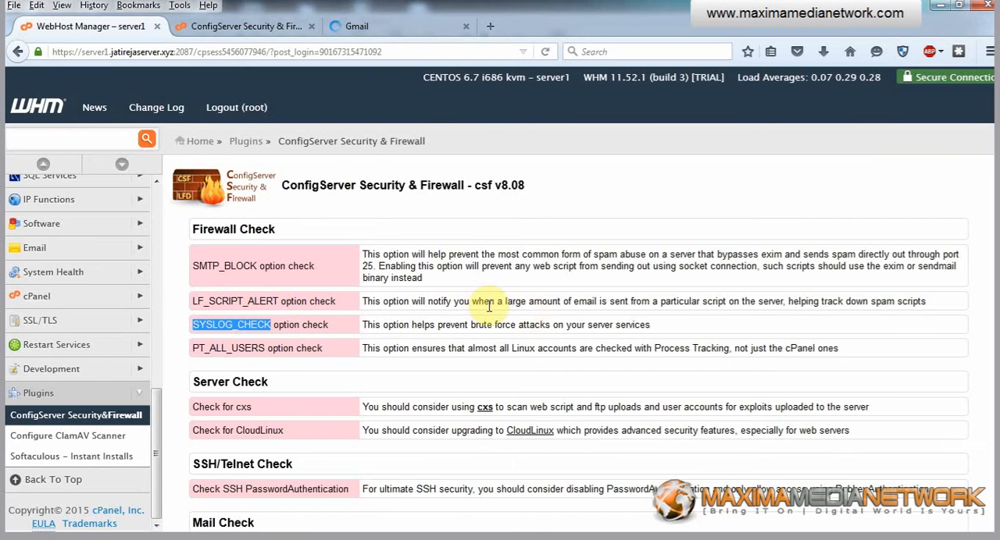
left_click(223, 26)
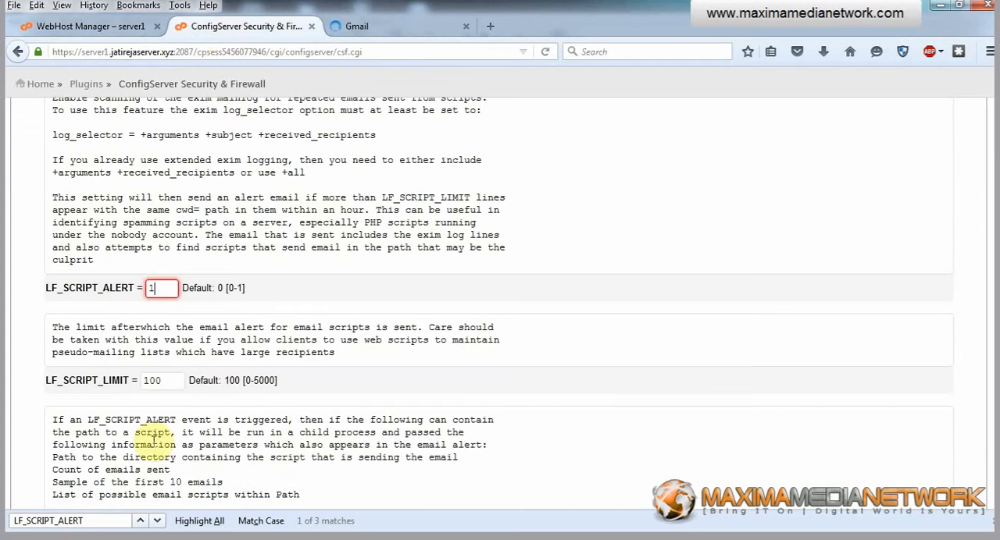
double_click(84, 521)
type("SYSLOG_CHECK")
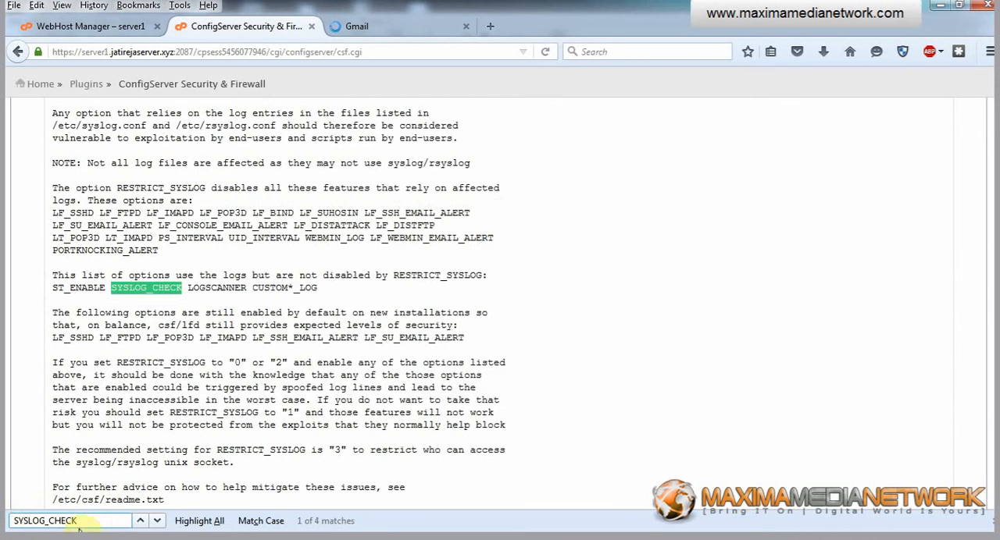
left_click(159, 522)
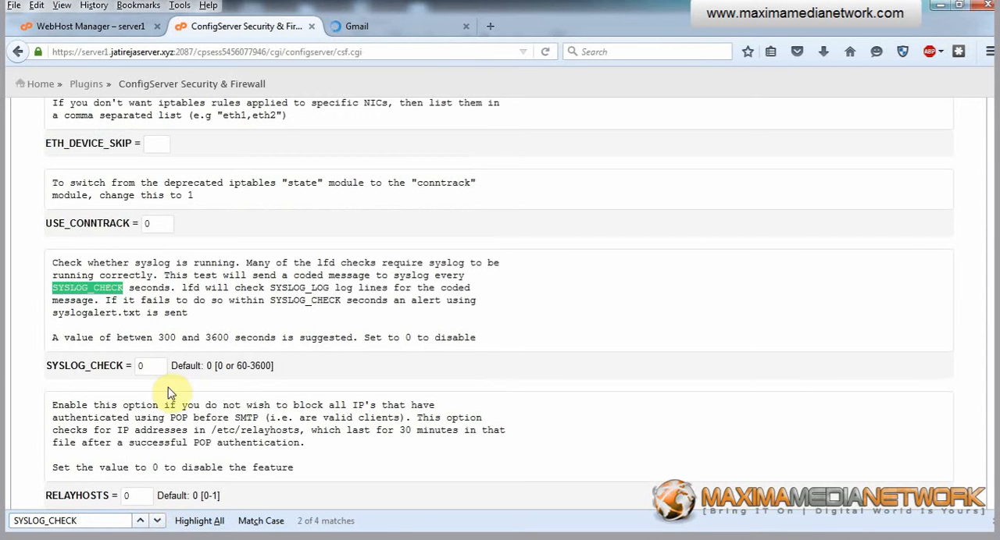
left_click_drag(148, 366, 126, 365)
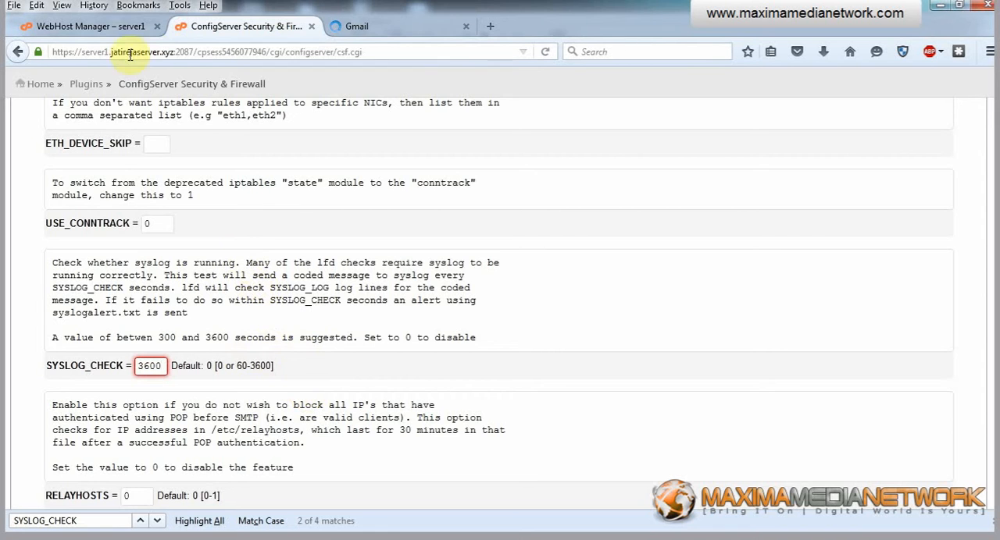
Copy PT_ALL_USERS from the security check, find that option on the firewall configuration page and set it to 1.
left_click(389, 28)
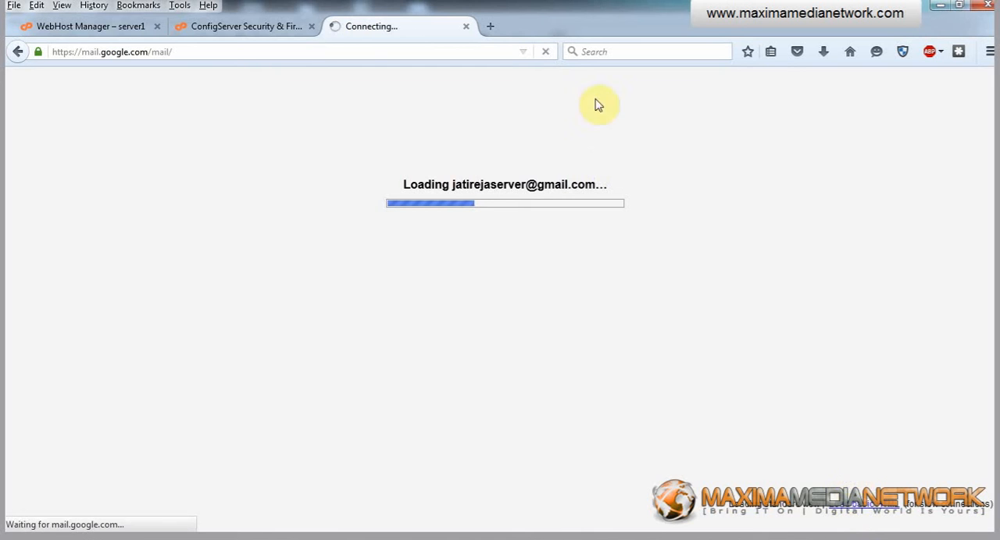
left_click(238, 30)
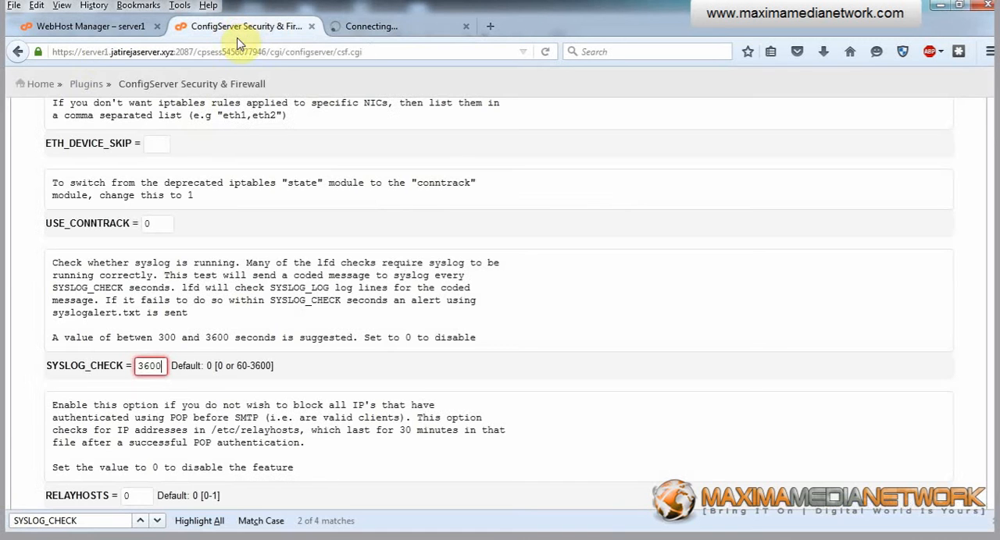
left_click(90, 28)
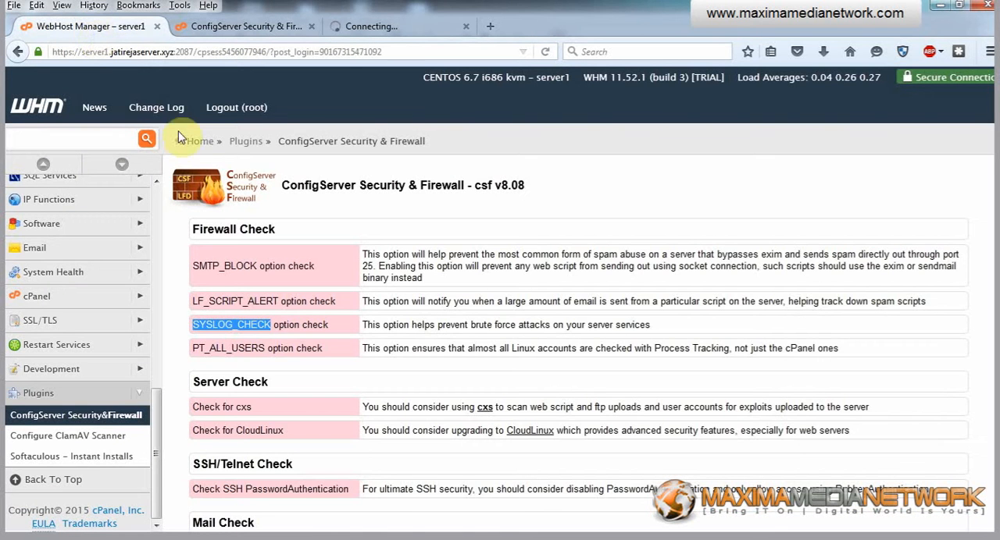
left_click_drag(194, 348, 261, 348)
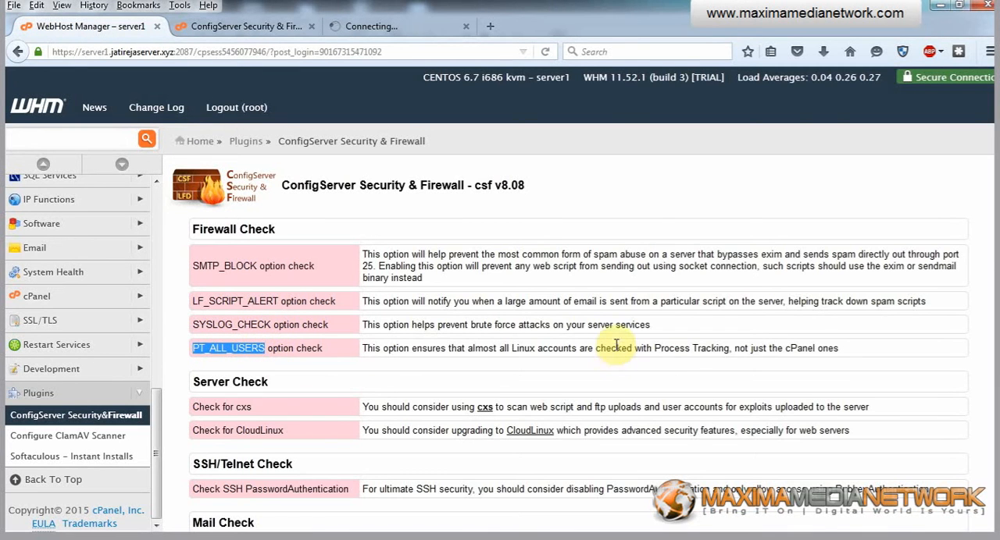
left_click(266, 31)
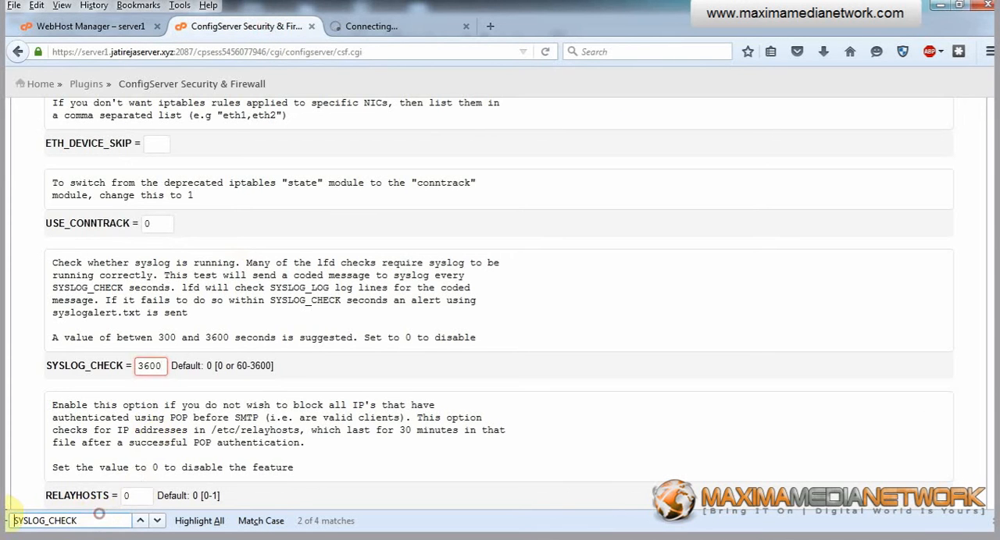
left_click_drag(78, 520, 14, 520)
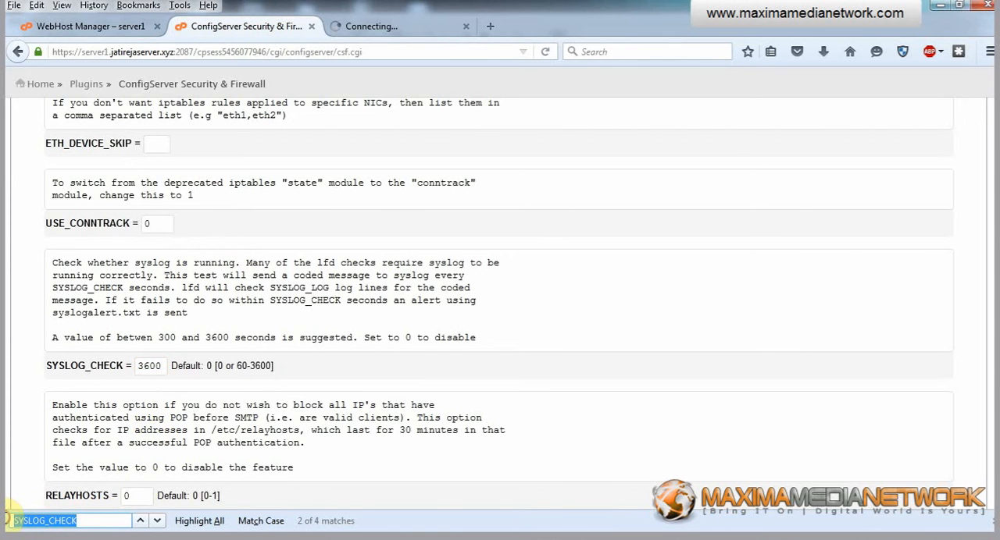
type("PT_ALL_USERS")
left_click(137, 288)
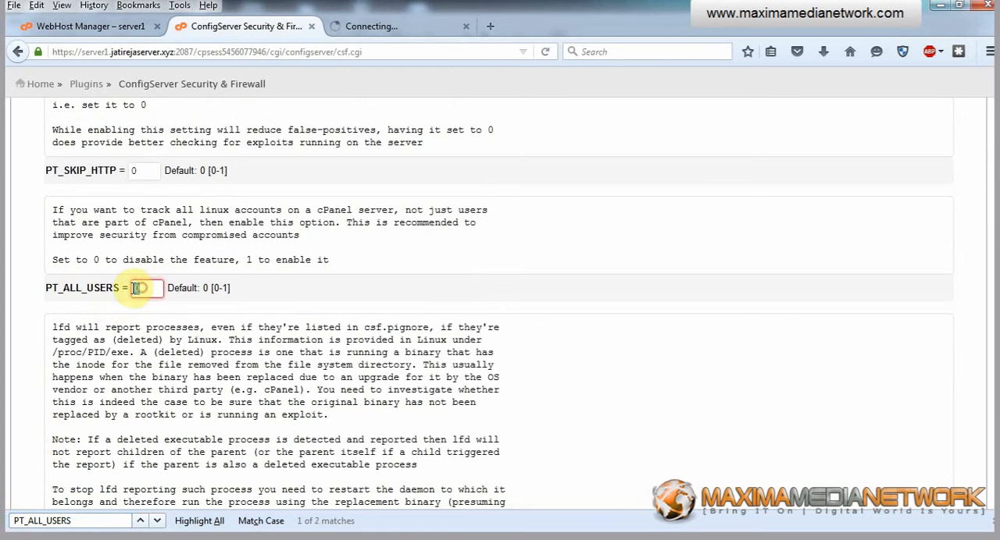
type("1")
Save the changed firewall settings with the Change command at the end of the configuration page.
scroll(436, 340, "down", 10)
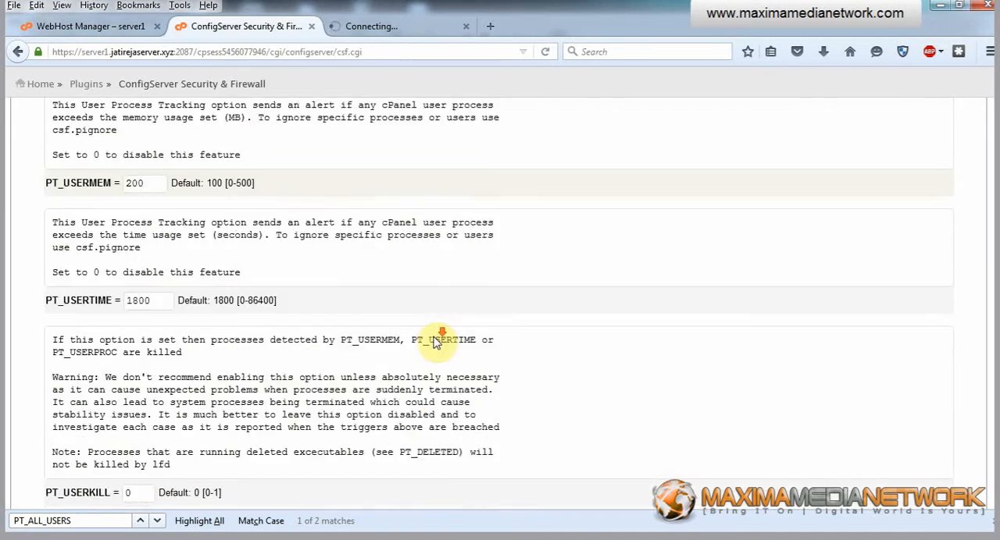
scroll(436, 343, "down", 20)
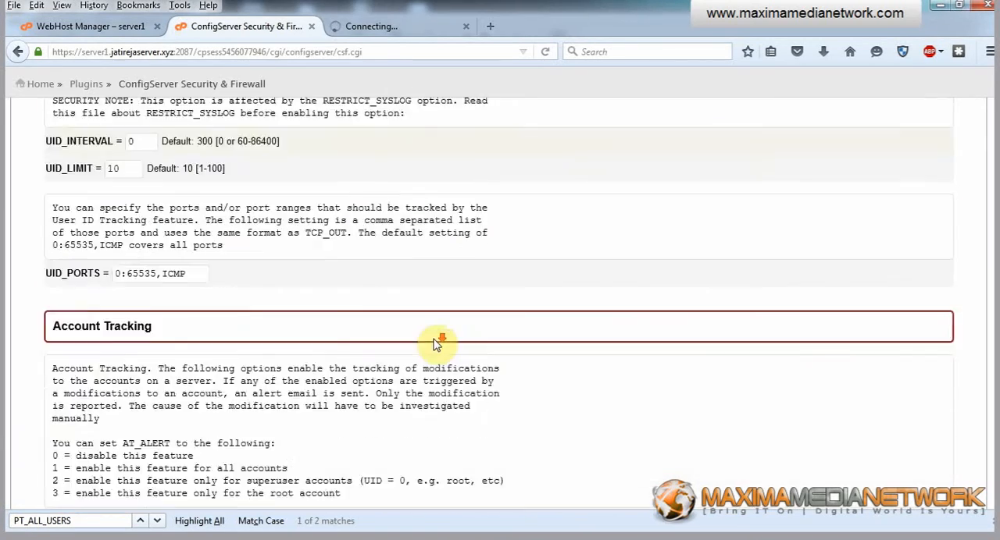
scroll(436, 344, "down", 20)
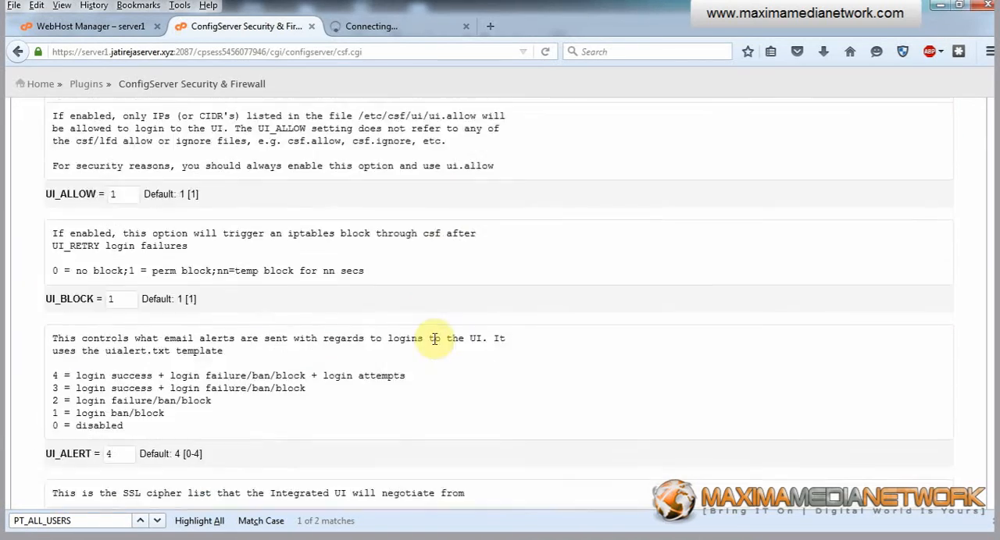
scroll(435, 339, "down", 15)
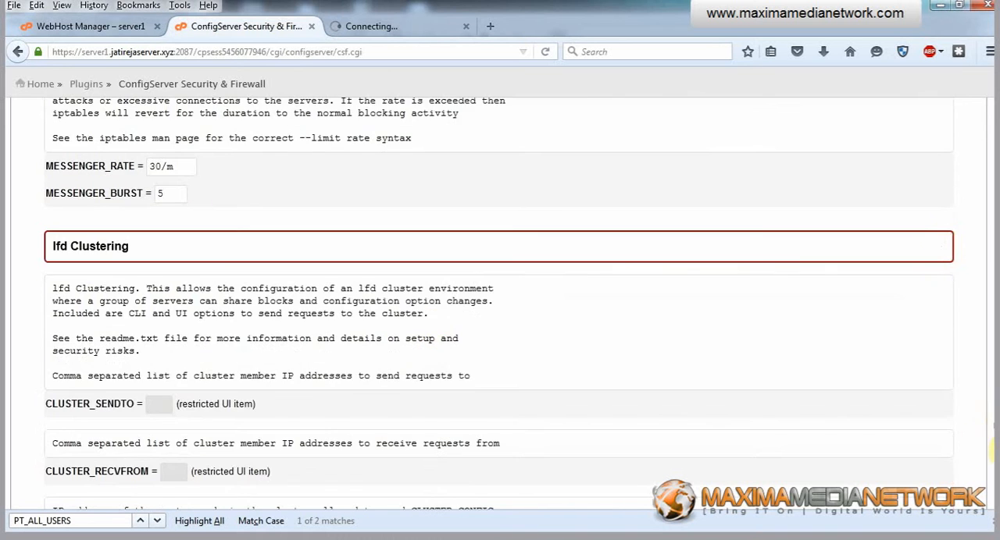
scroll(994, 451, "down", 10)
left_click(499, 417)
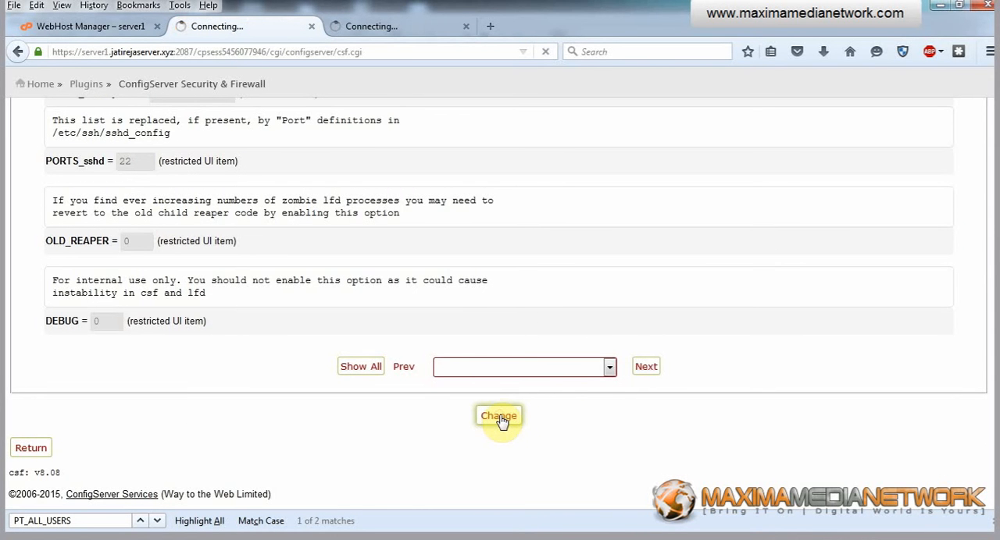
Check the Gmail inbox for mail from the server and return to the firewall page.
left_click(363, 30)
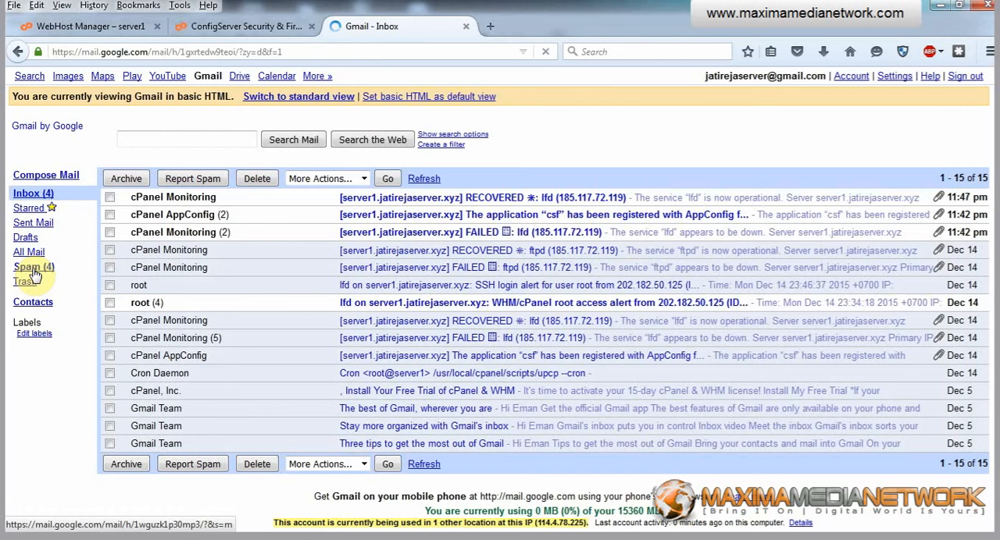
left_click(195, 26)
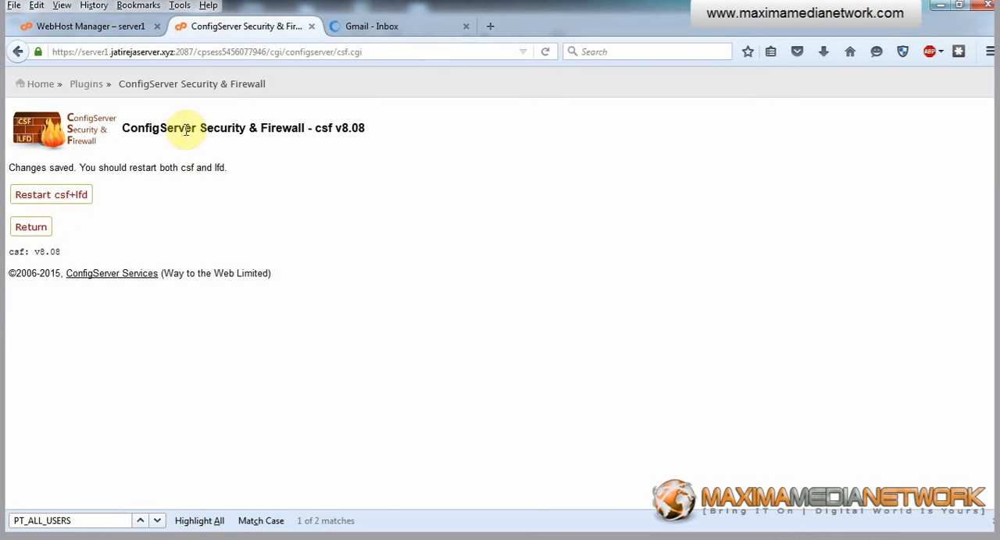
left_click(415, 28)
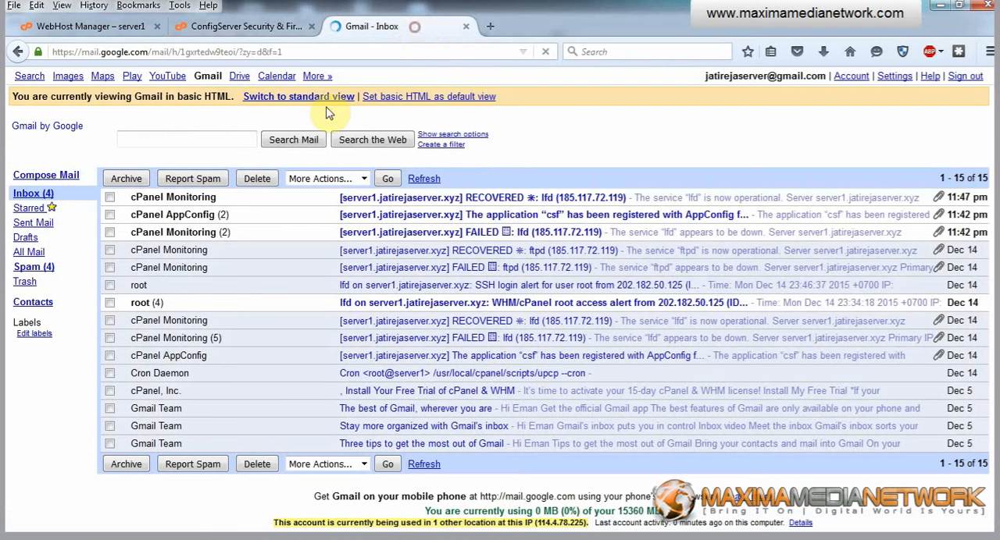
left_click(285, 31)
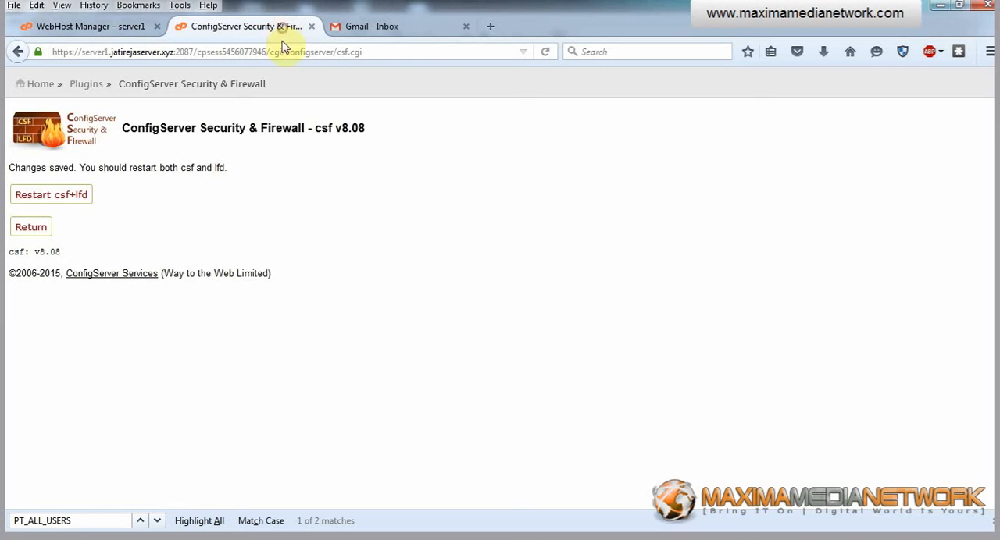
Restart csf and lfd to apply the saved settings and return to the main ConfigServer firewall page.
left_click(58, 198)
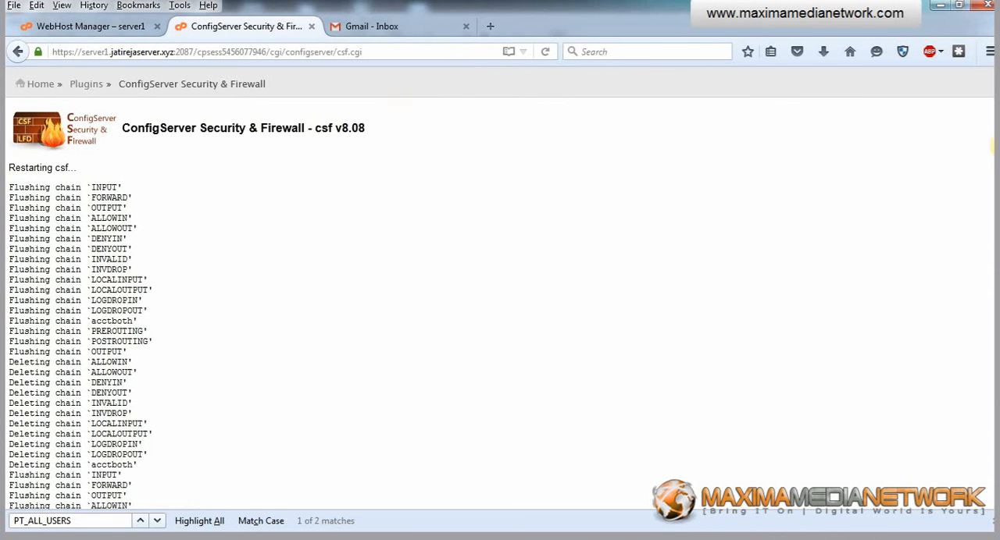
left_click_drag(997, 160, 998, 484)
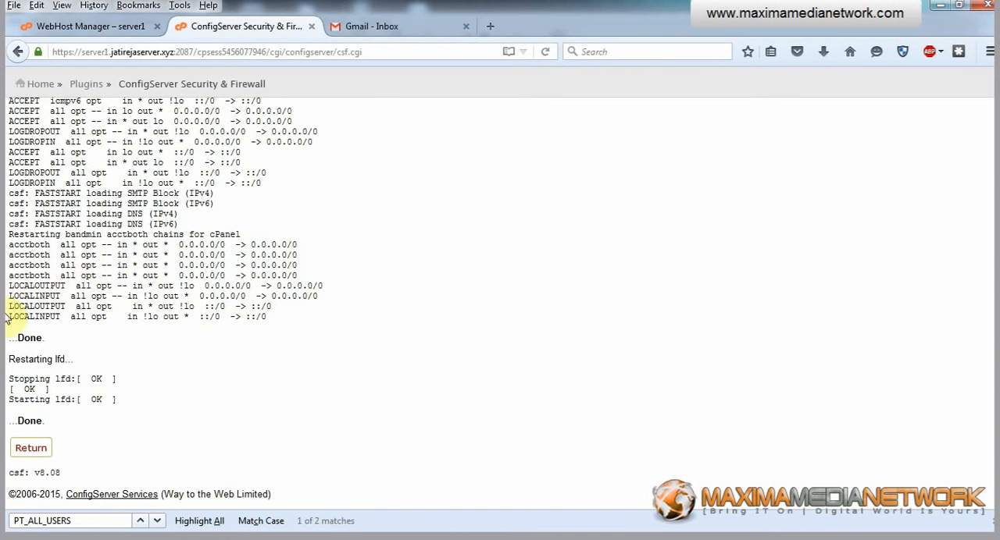
left_click(32, 448)
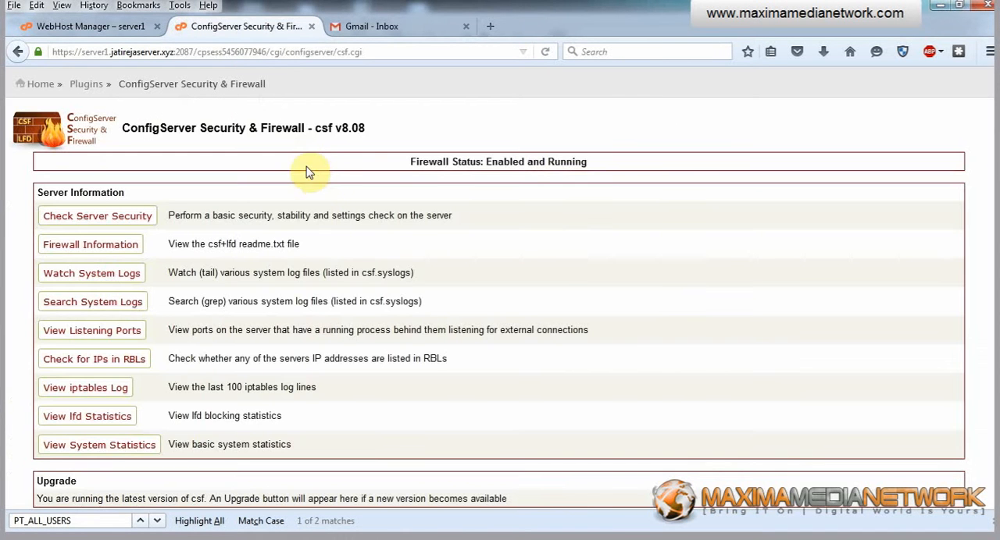
Run the server security check again from the end of the report in WebHost Manager.
left_click(48, 26)
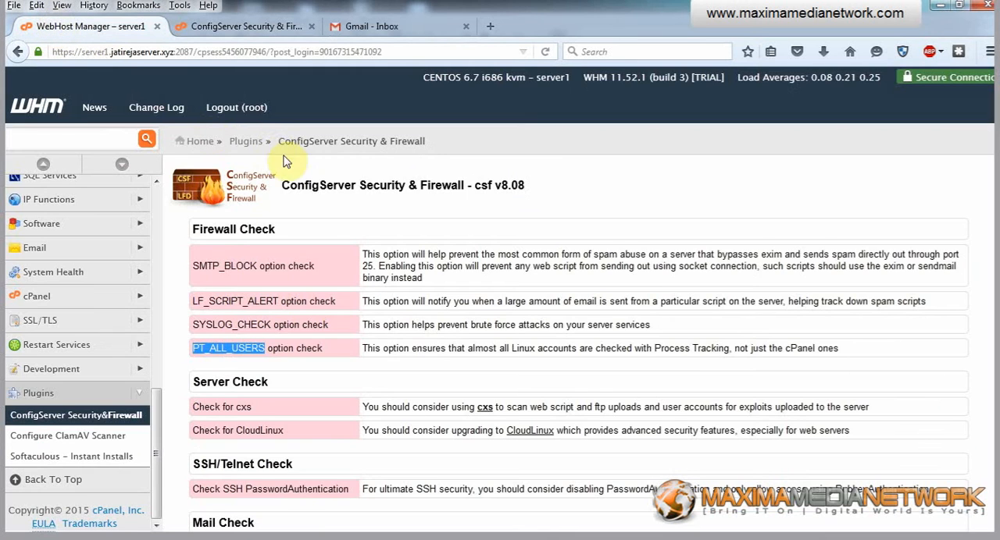
scroll(308, 296, "down", 15)
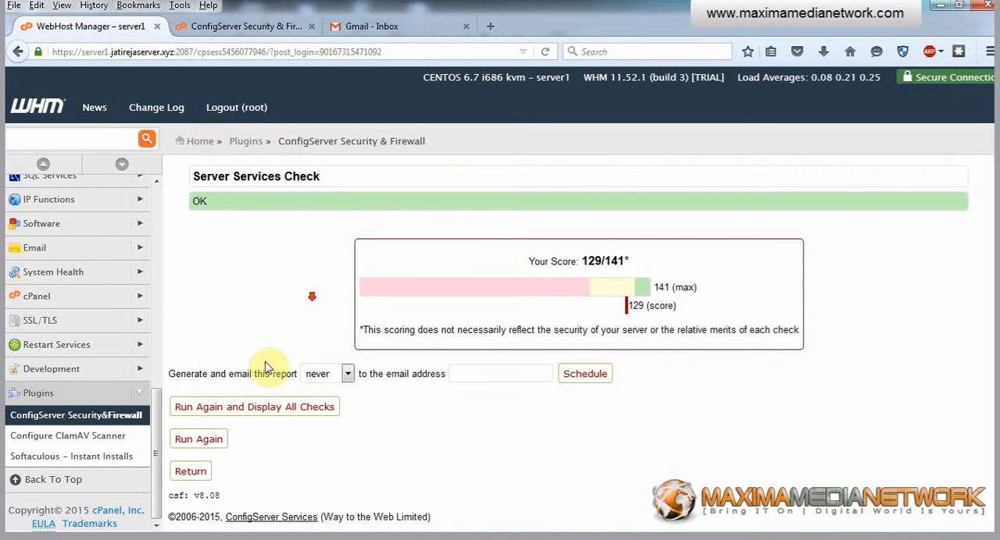
left_click(199, 440)
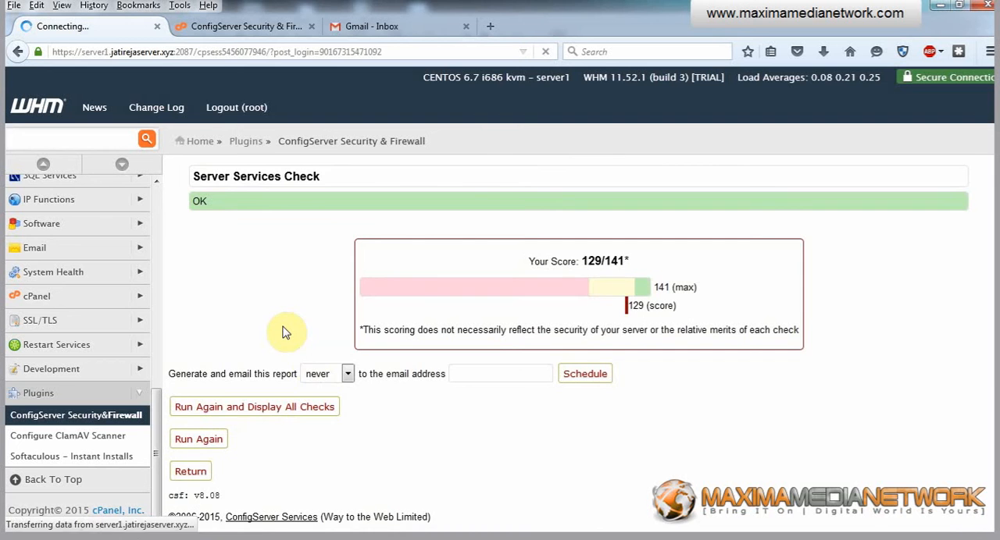
Examine the WHM Settings Check entries on cPanel user account access and pure-ftpd weak SSL/TLS ciphers in the new security report.
scroll(292, 313, "down", 3)
scroll(293, 315, "down", 3)
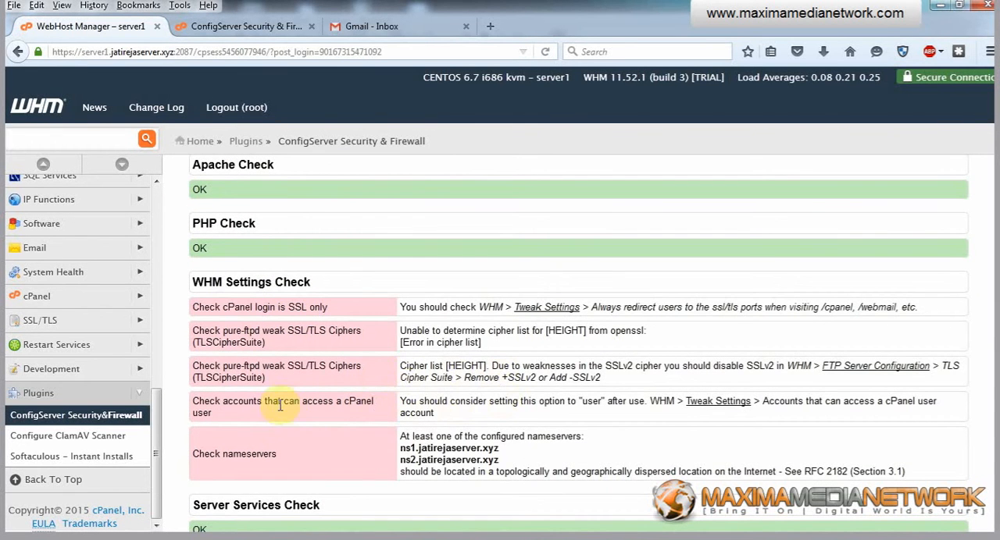
double_click(203, 413)
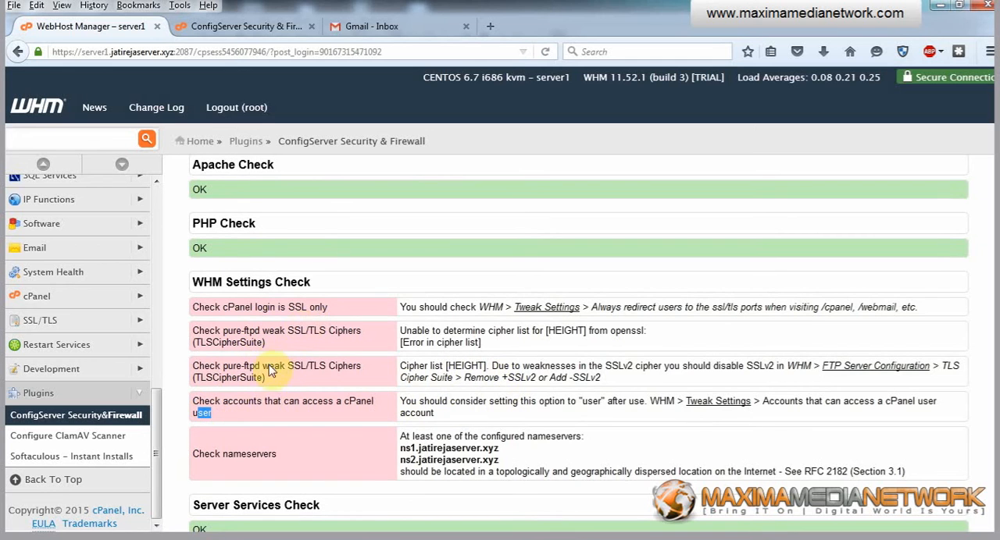
left_click_drag(266, 379, 203, 366)
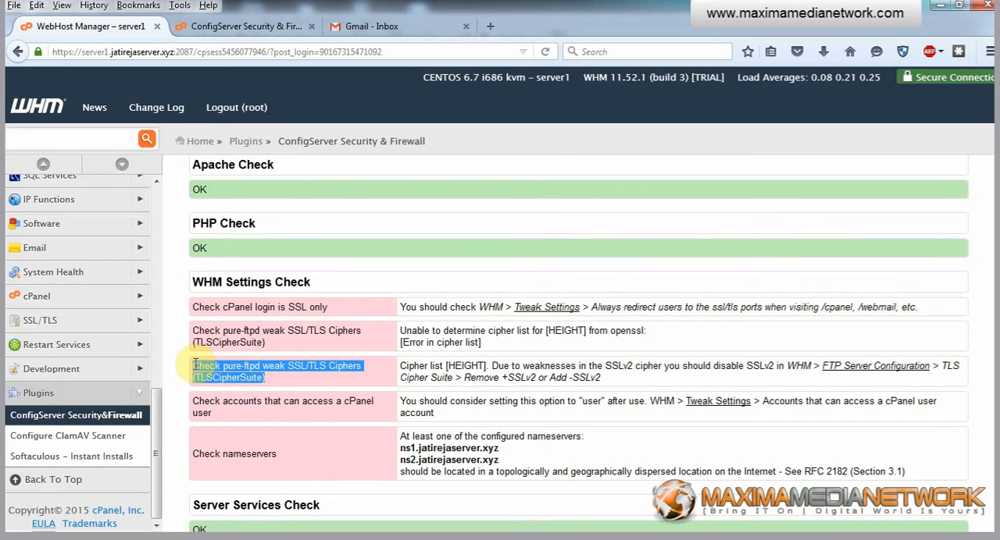
left_click(265, 379)
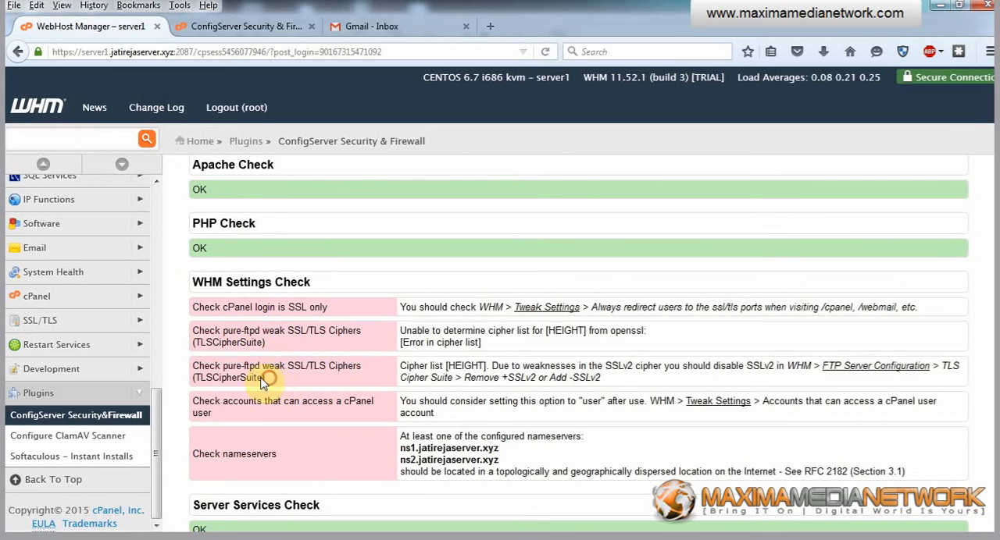
left_click_drag(264, 381, 190, 365)
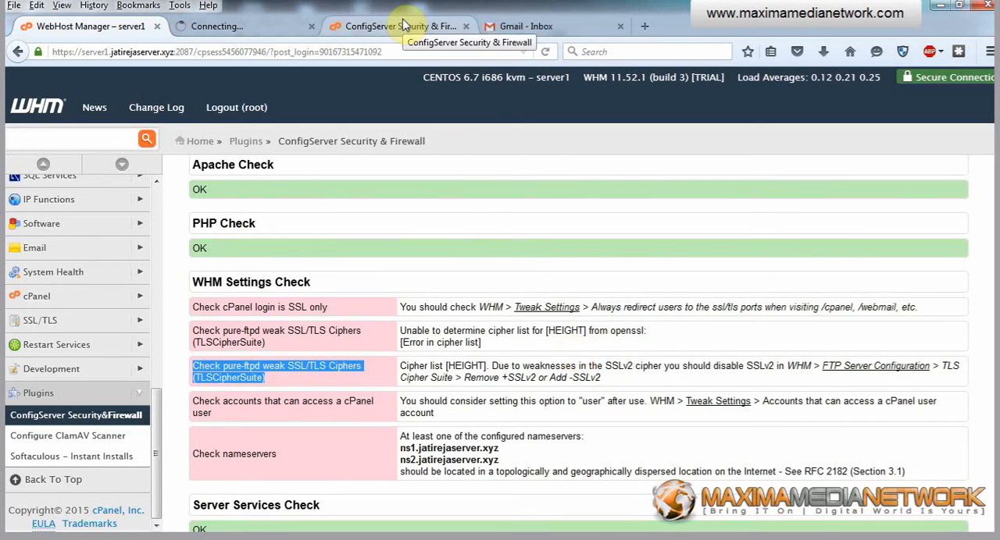
left_click(288, 381)
left_click_drag(288, 381, 197, 366)
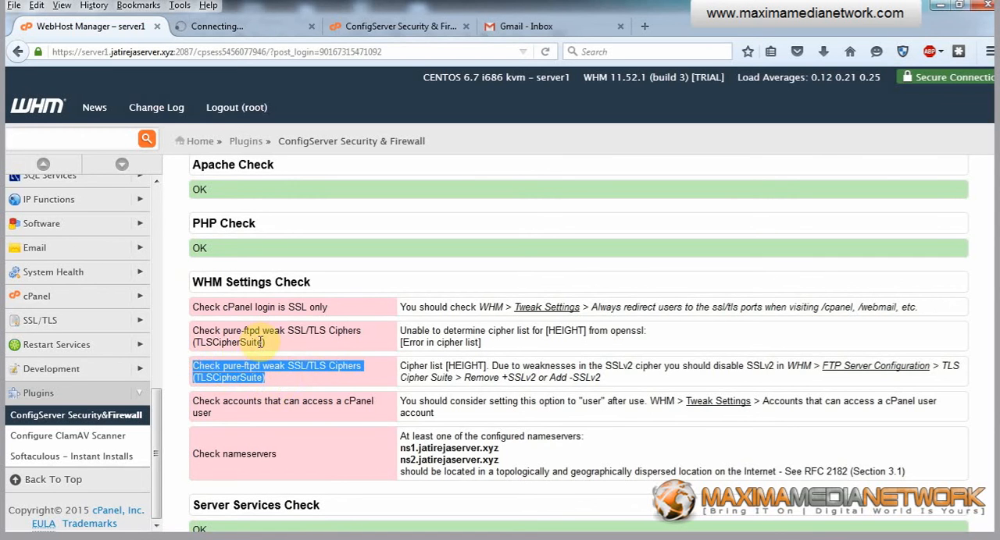
left_click_drag(266, 344, 192, 336)
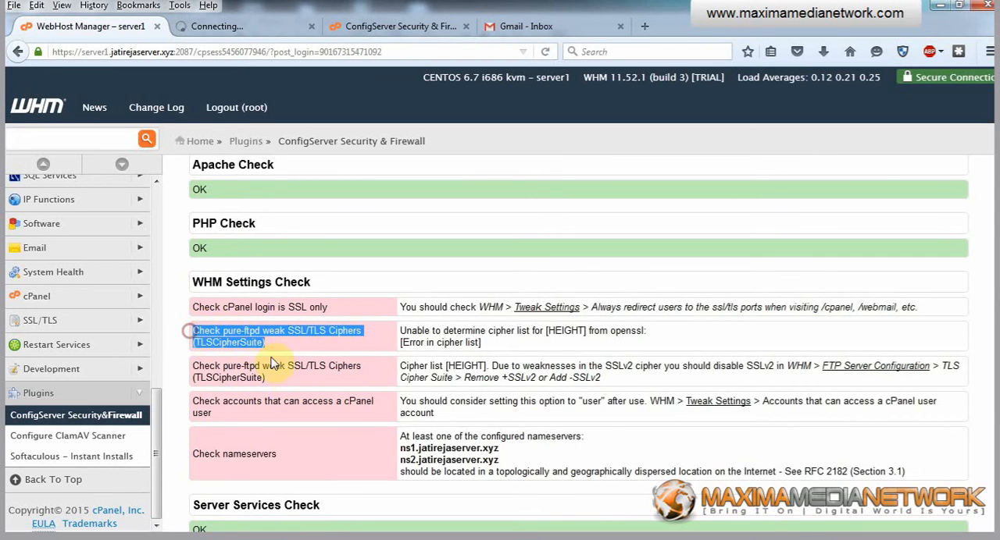
left_click_drag(280, 379, 197, 367)
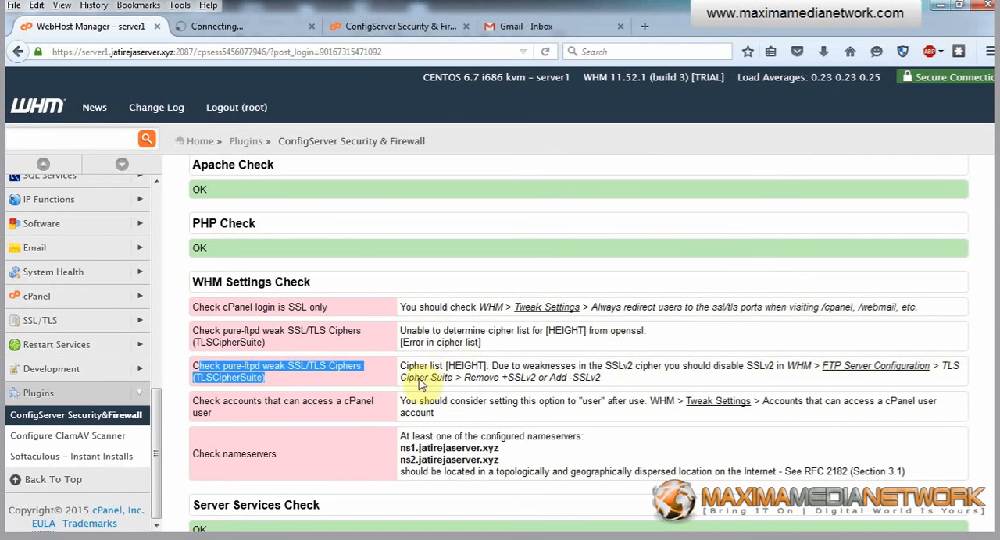
Examine the Check nameservers entry and its two configured nameservers, and review the other flagged sections and score of the security report.
left_click_drag(185, 455, 328, 441)
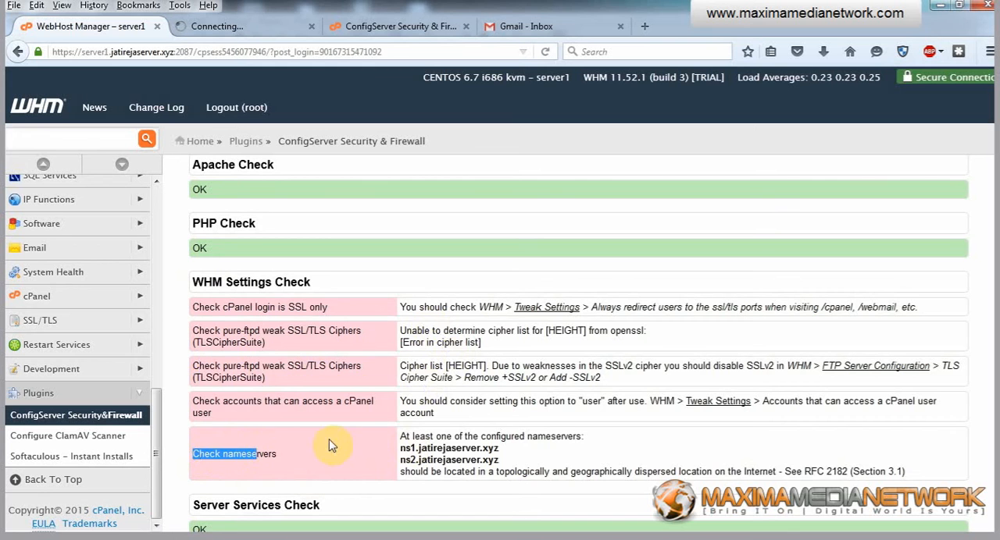
left_click(328, 439)
left_click_drag(403, 438, 538, 444)
left_click(540, 444)
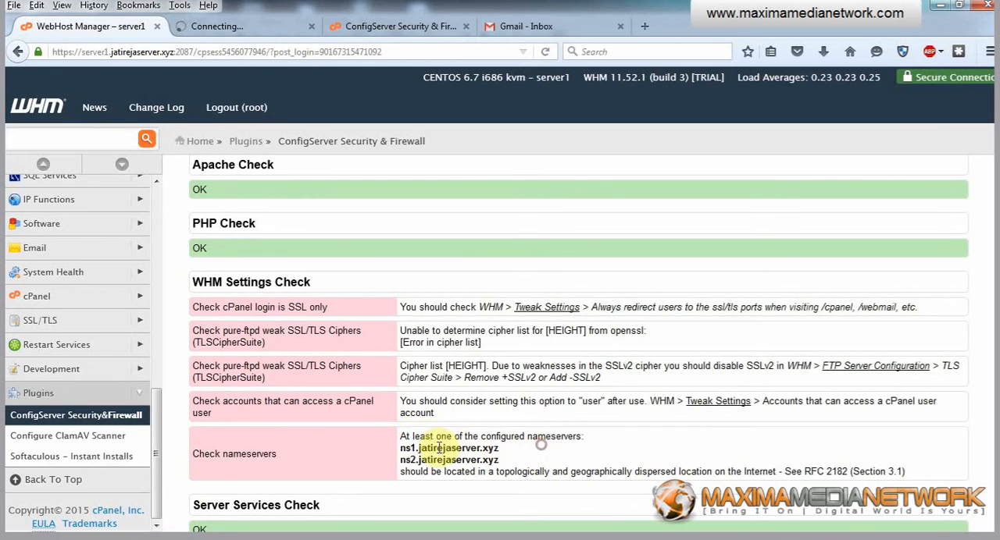
left_click_drag(403, 449, 432, 449)
left_click(533, 448)
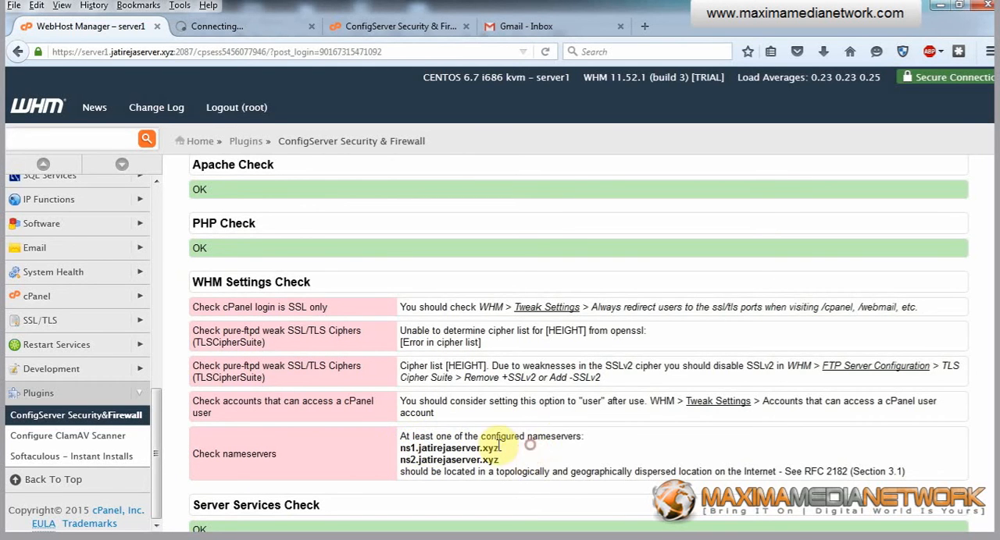
scroll(568, 432, "down", 2)
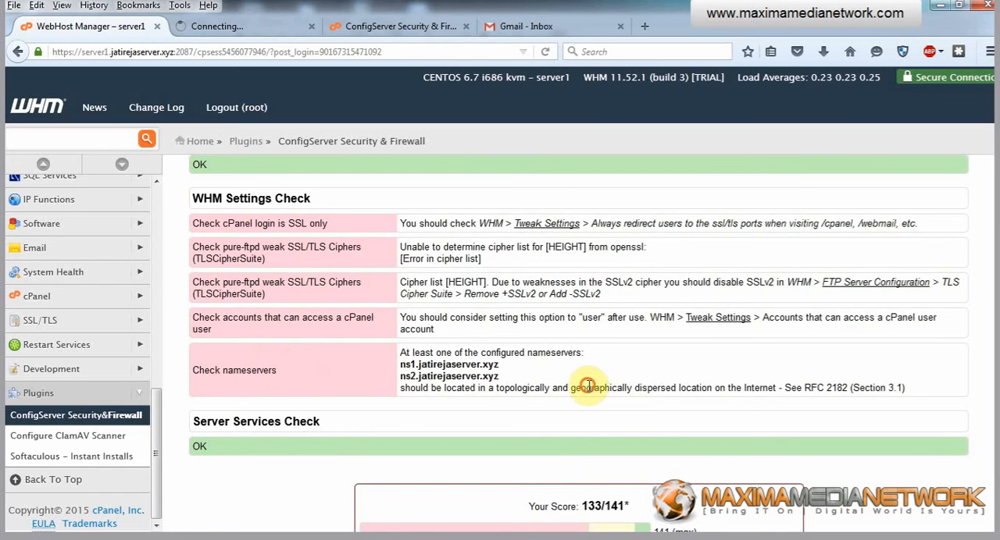
left_click_drag(410, 389, 399, 364)
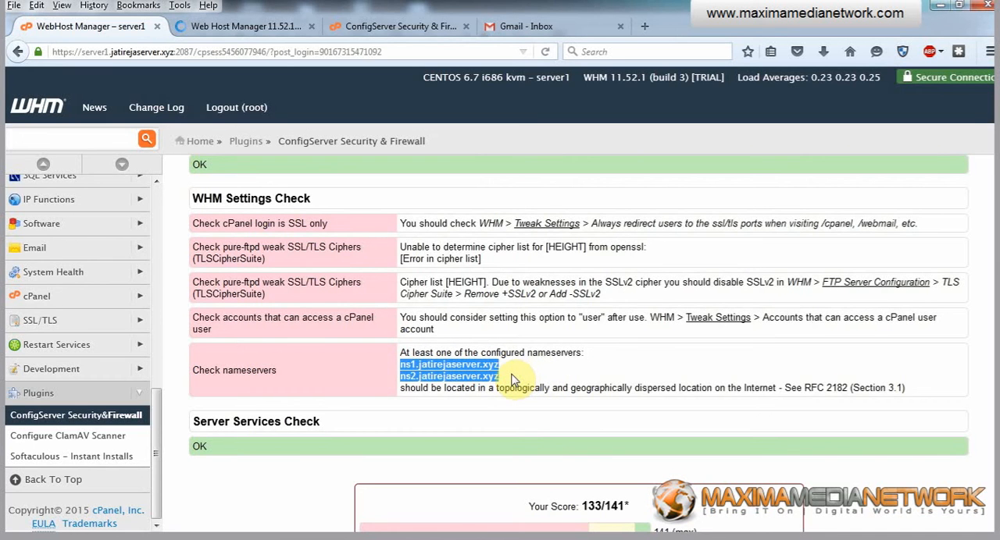
left_click(566, 374)
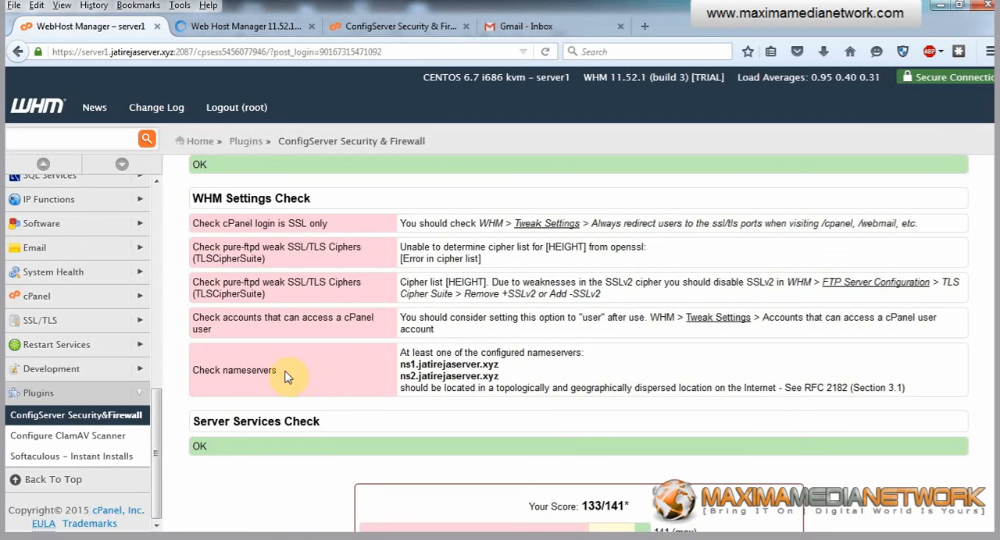
left_click_drag(283, 370, 232, 371)
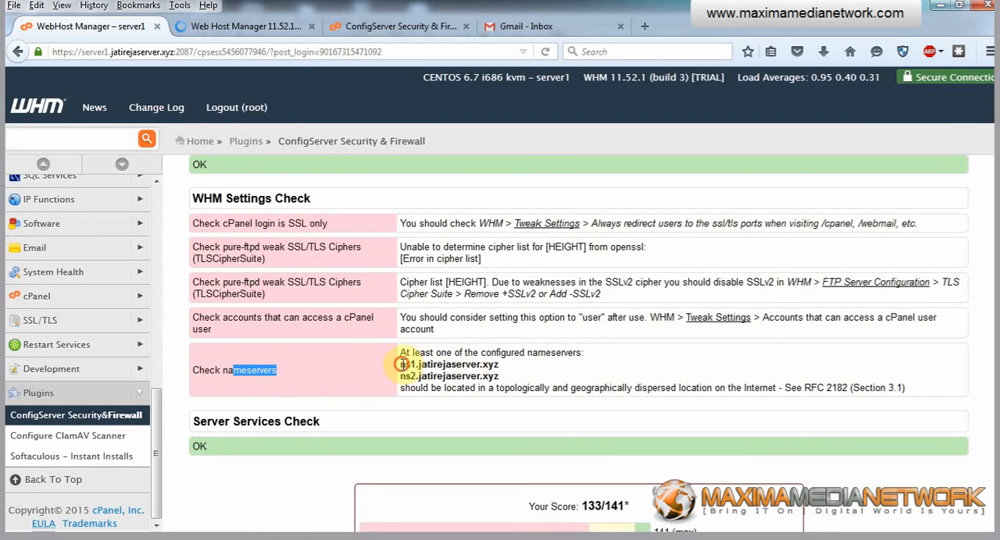
left_click_drag(400, 364, 472, 364)
left_click_drag(401, 375, 503, 382)
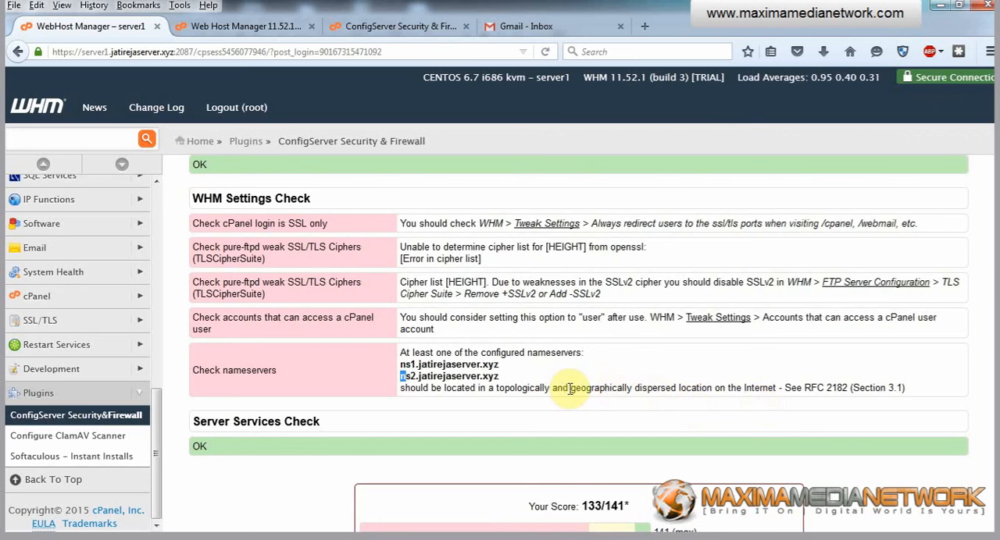
left_click_drag(504, 377, 399, 364)
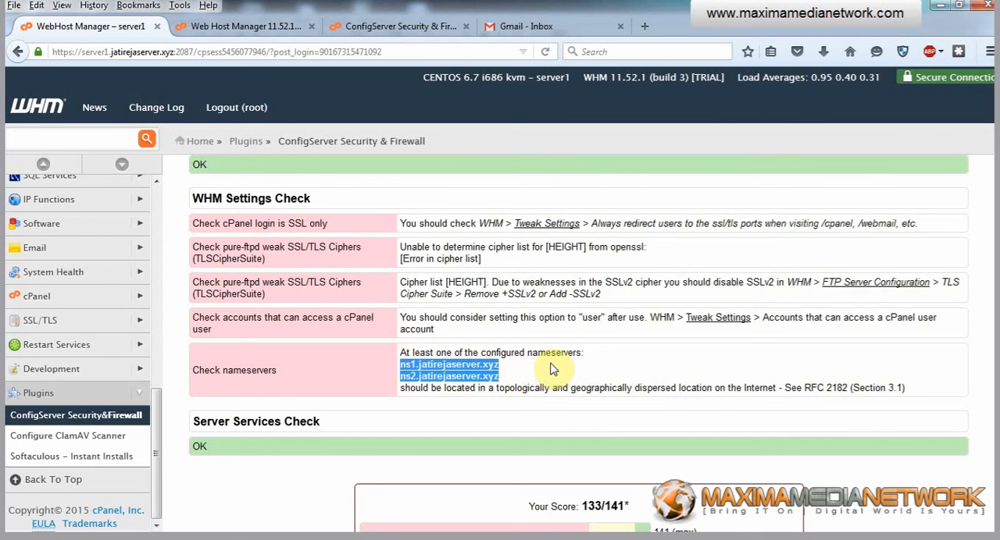
scroll(549, 355, "up", 5)
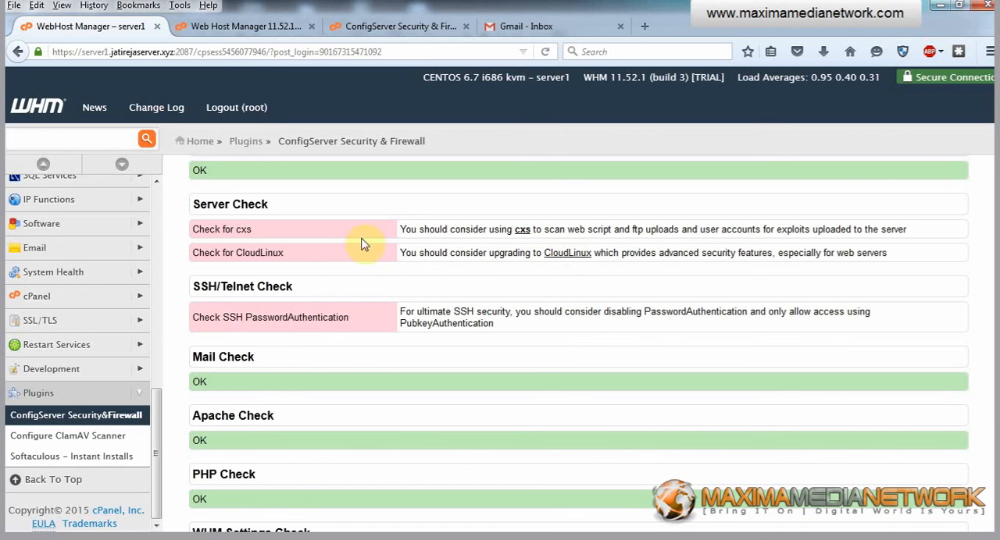
scroll(481, 257, "down", 8)
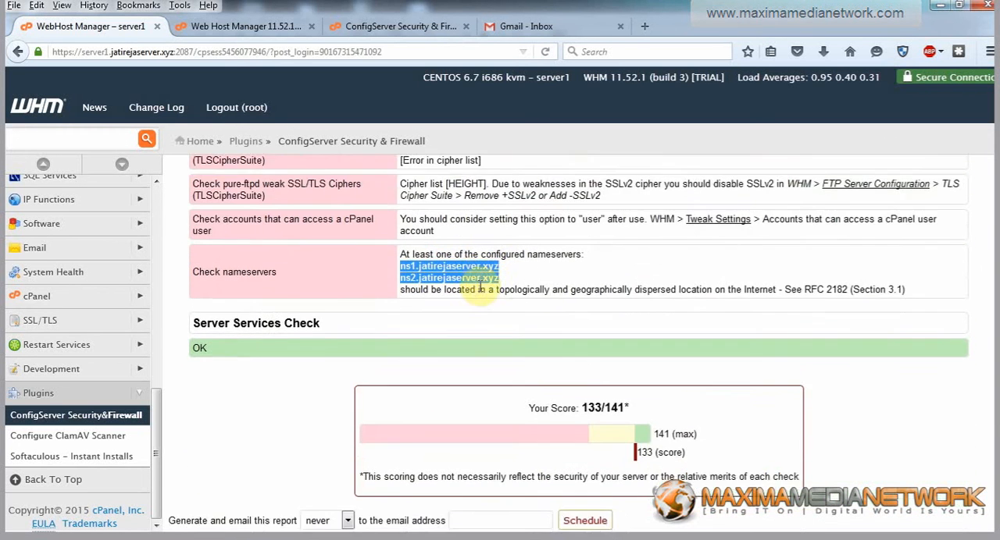